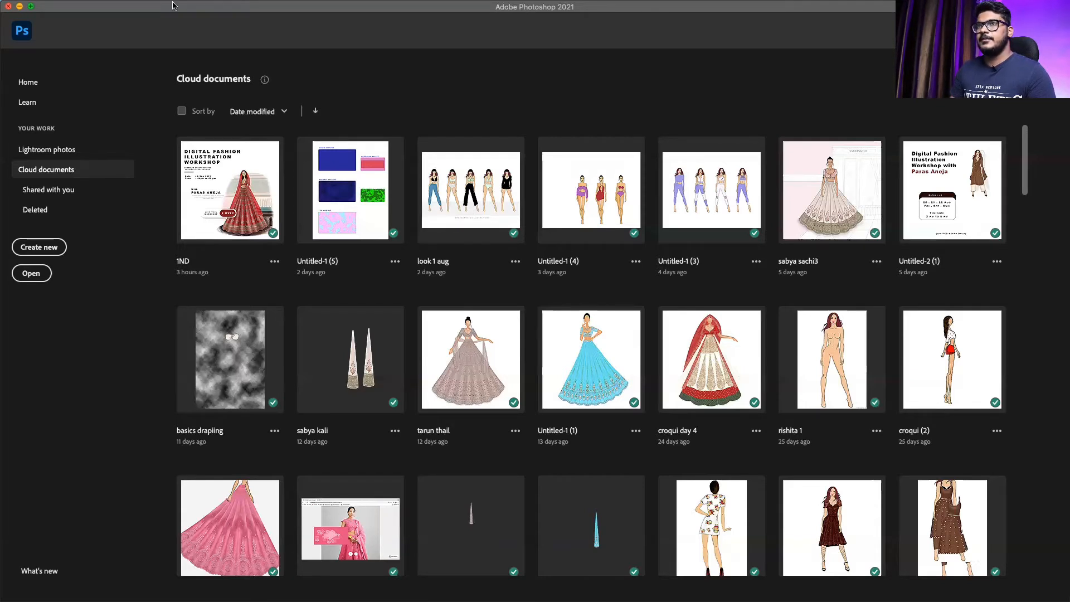
Create a new blank document and hide the brush settings.
mouse_move(131, 6)
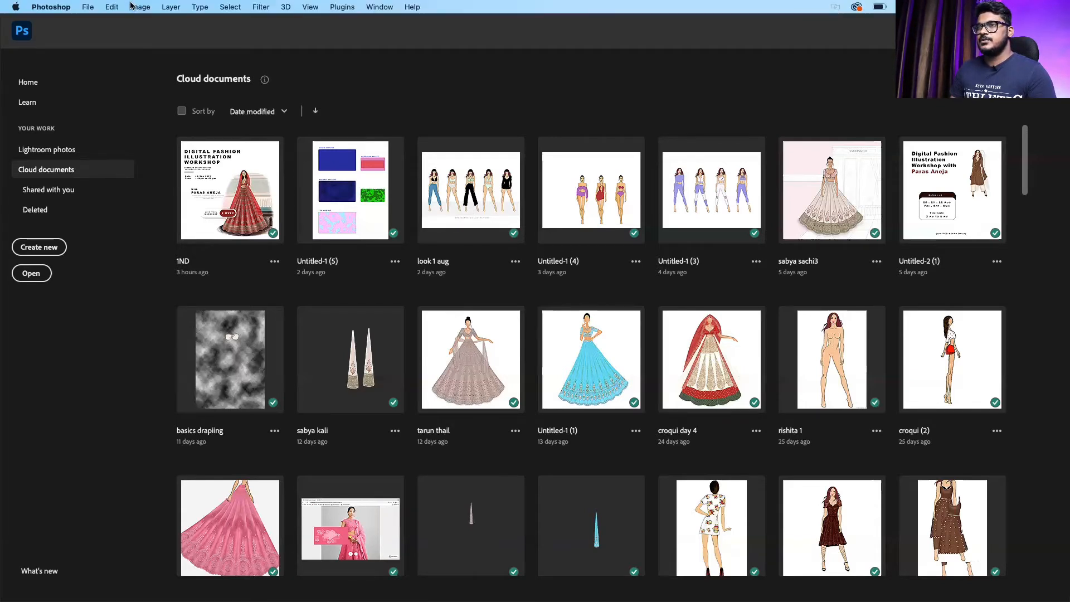
click(87, 7)
click(96, 22)
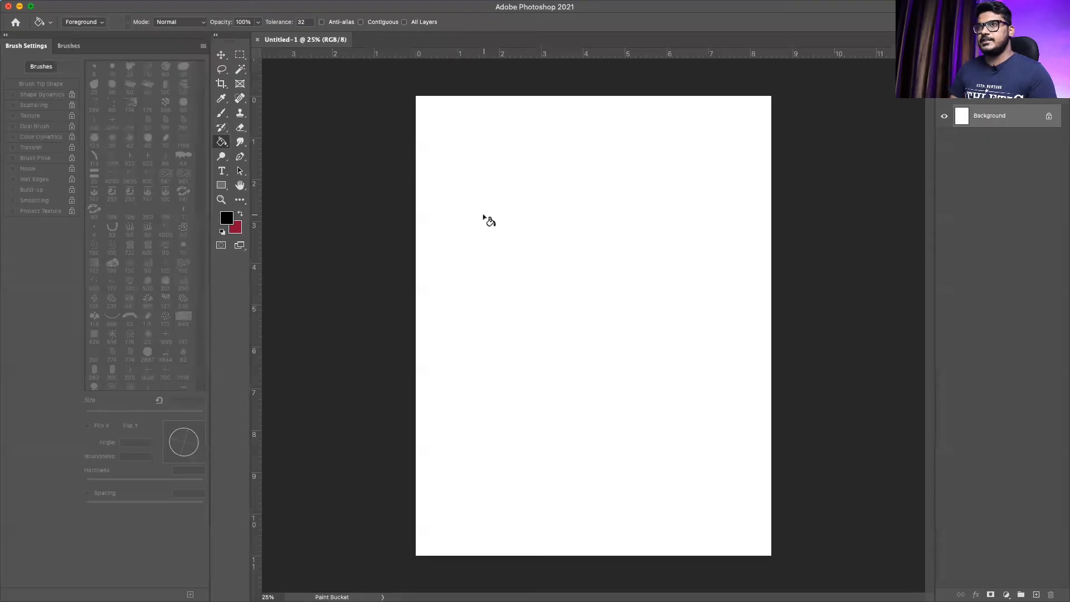
key(F5)
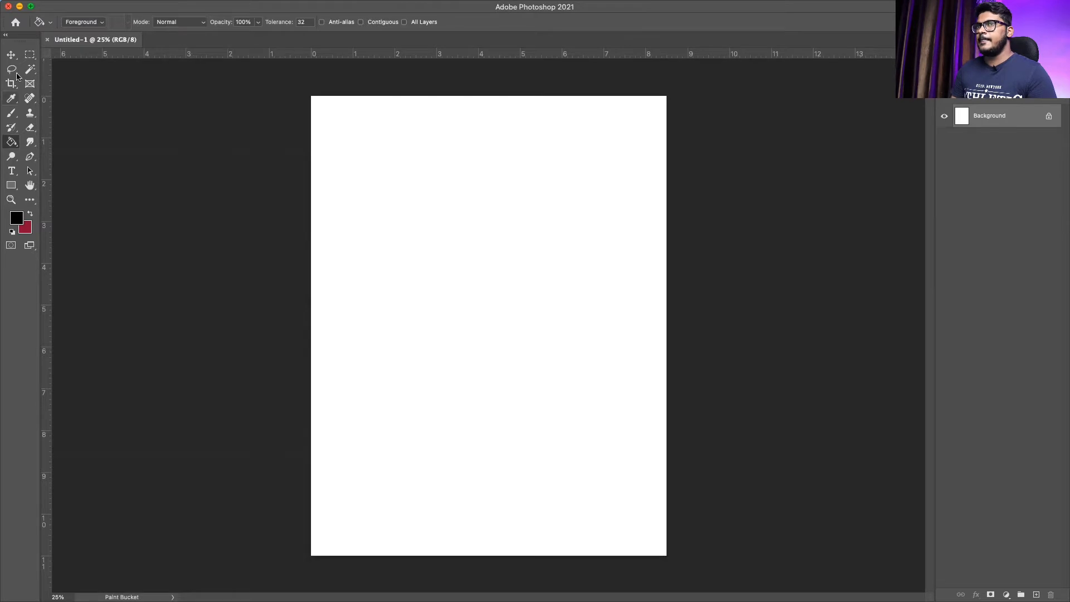
Float the toolbar over the workspace and dock it back, and do the same with the Layers panel.
click(11, 54)
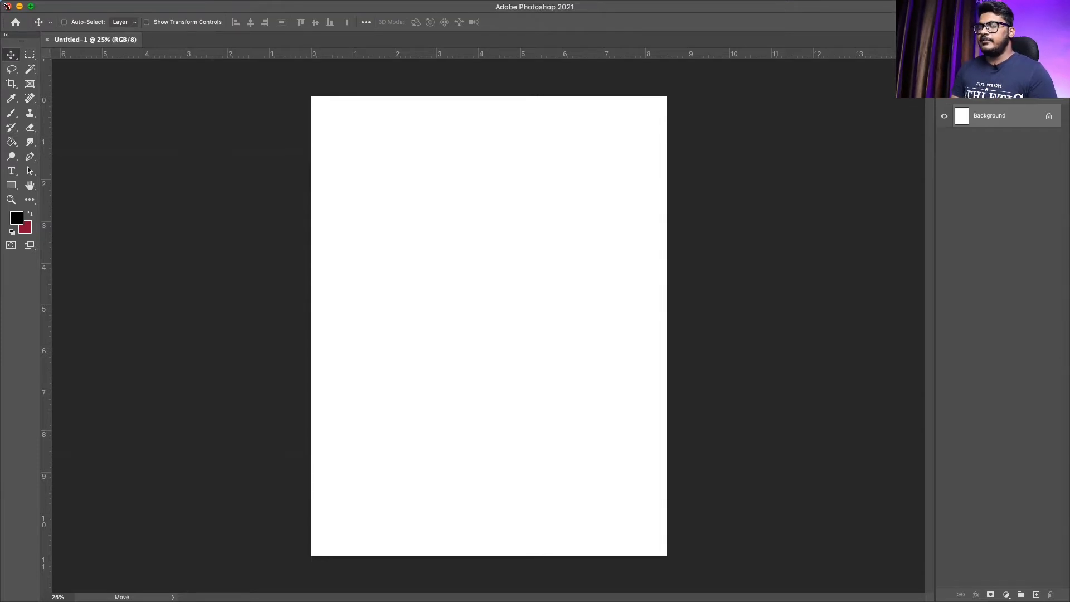
mouse_move(3, 5)
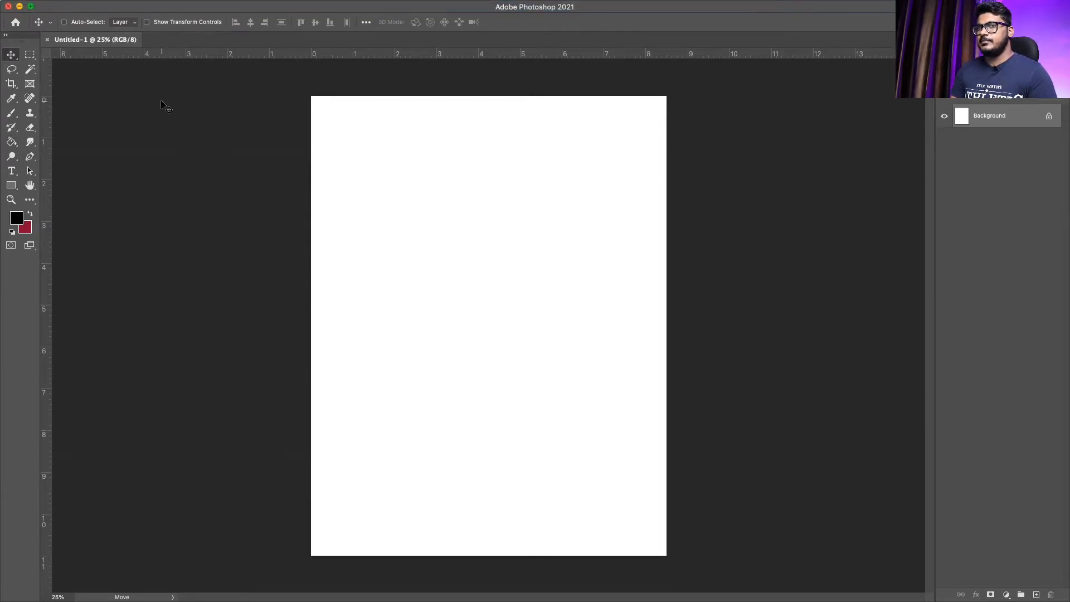
drag(29, 45, 222, 137)
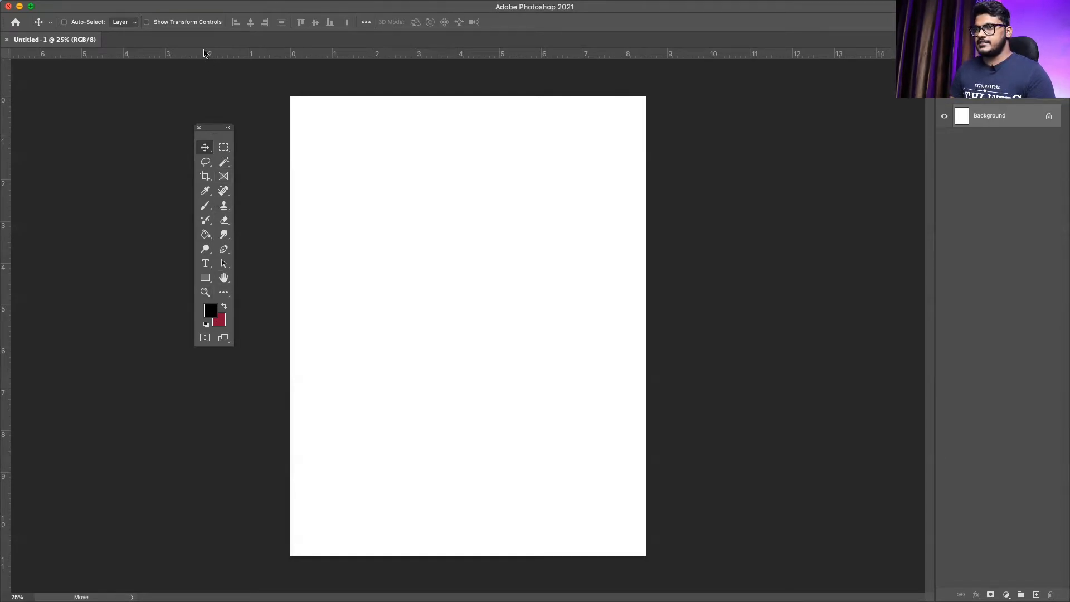
drag(211, 134, 11, 132)
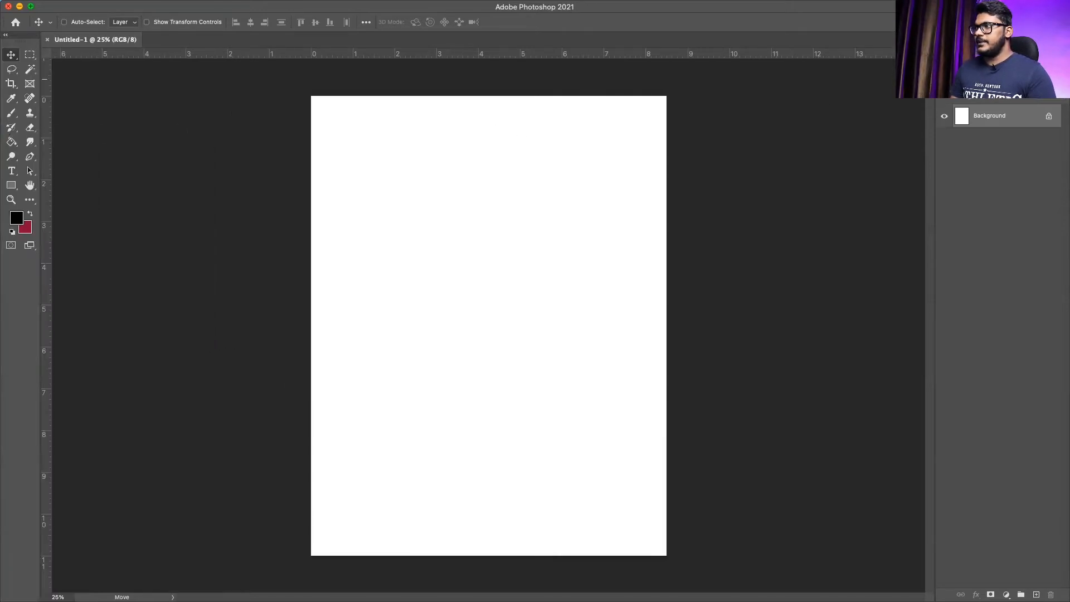
drag(1026, 46, 370, 124)
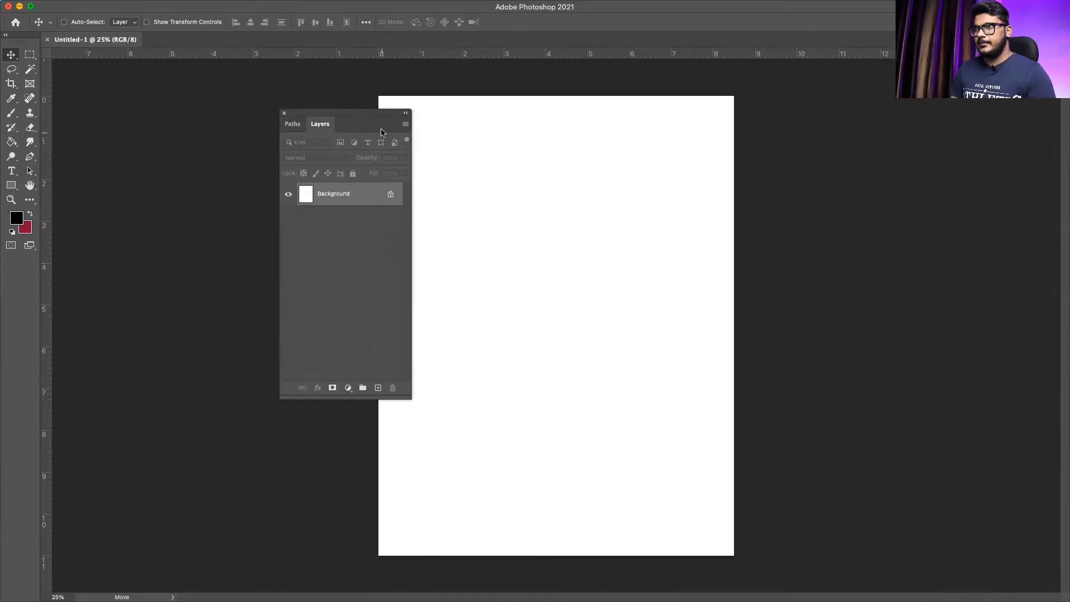
drag(365, 120, 1057, 122)
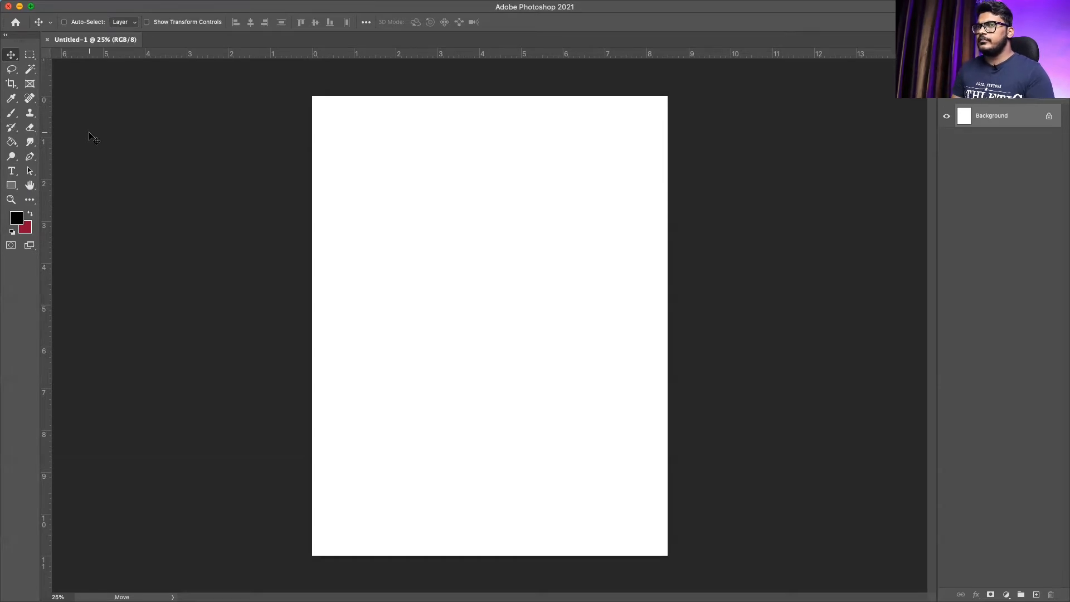
Examine the options of the Brush, Crop, Type and Eraser tools, returning to the Move tool.
click(12, 114)
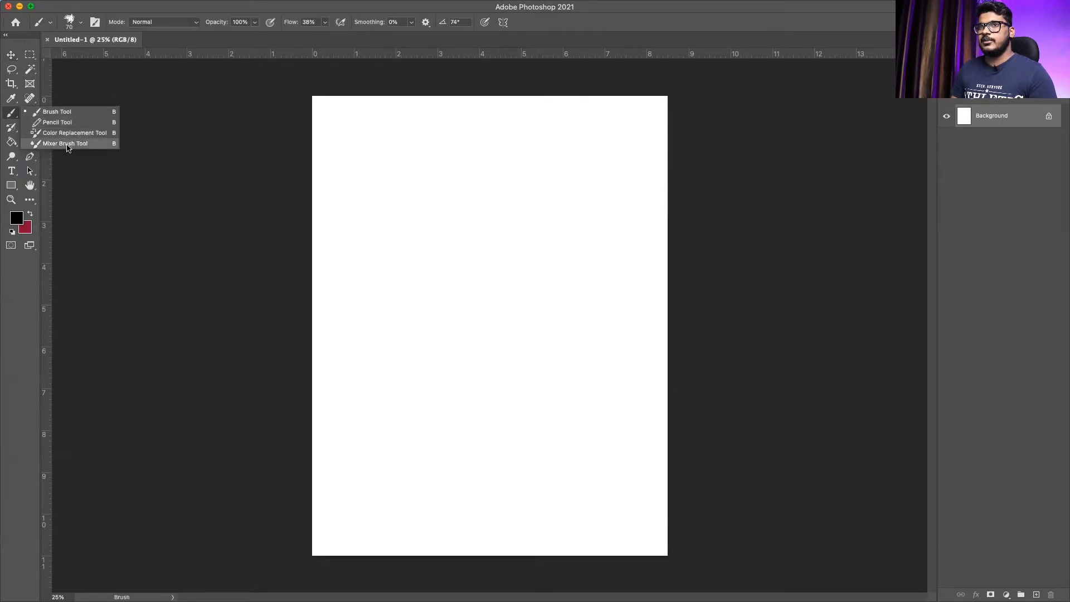
click(55, 111)
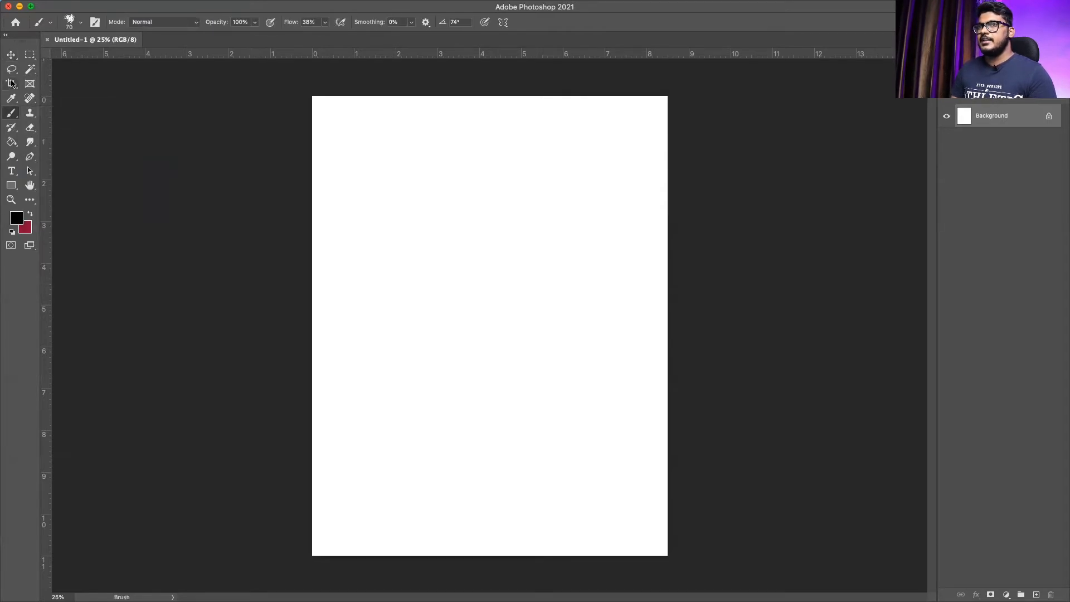
click(19, 83)
click(10, 87)
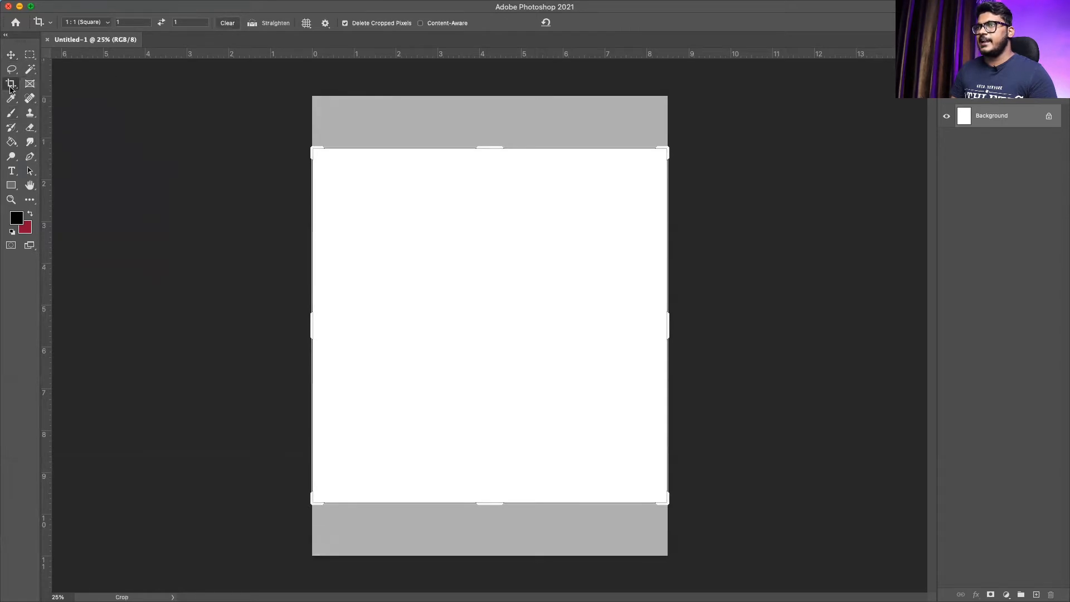
click(10, 54)
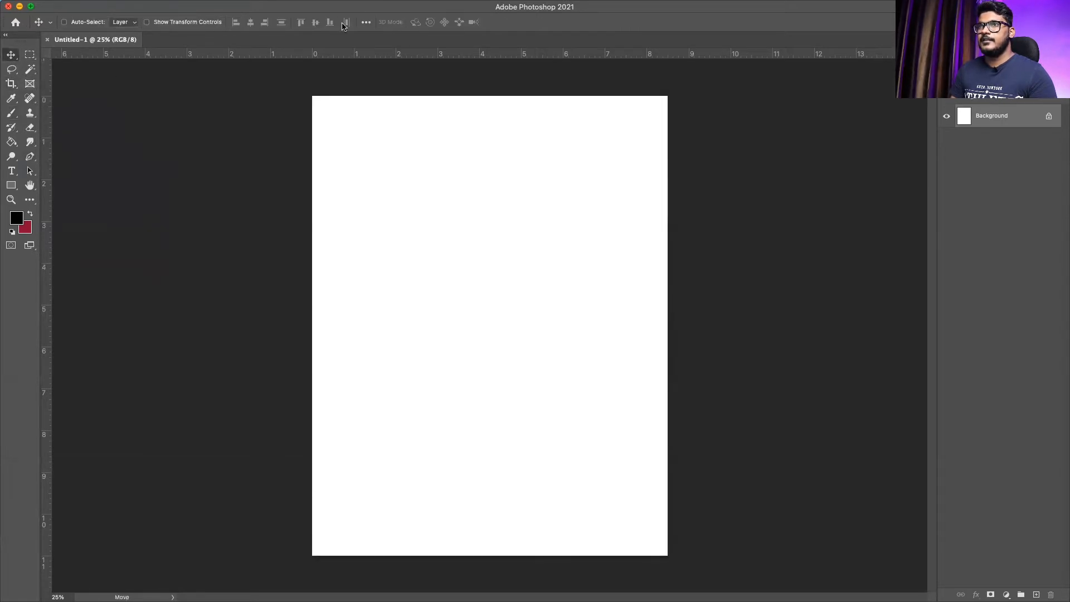
key(j)
key(shift+j)
key(shift+j)
key(shift+j)
key(shift+j)
key(shift+j)
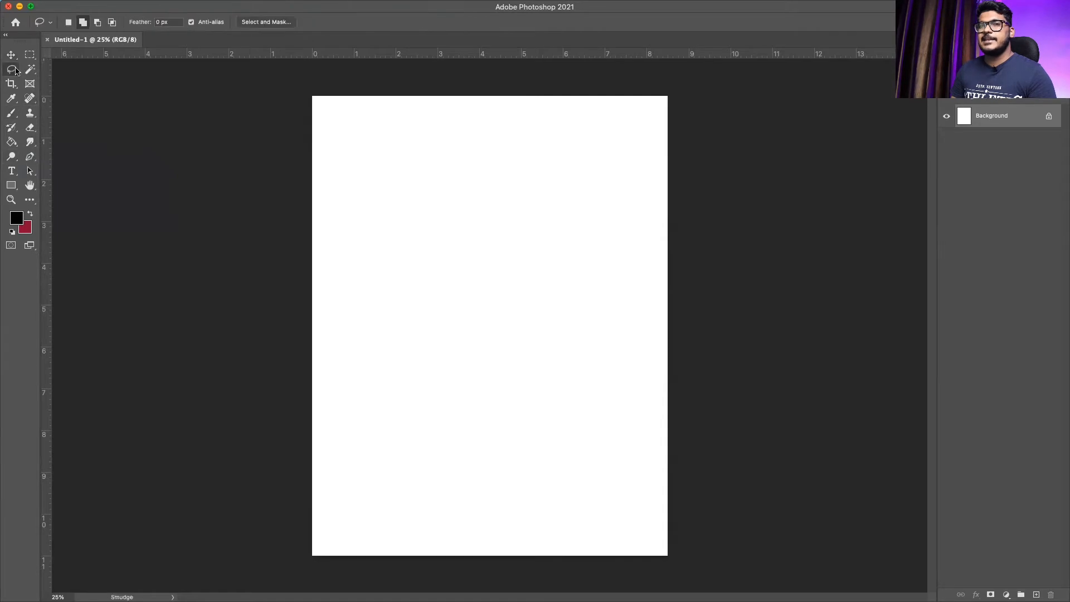
key(t)
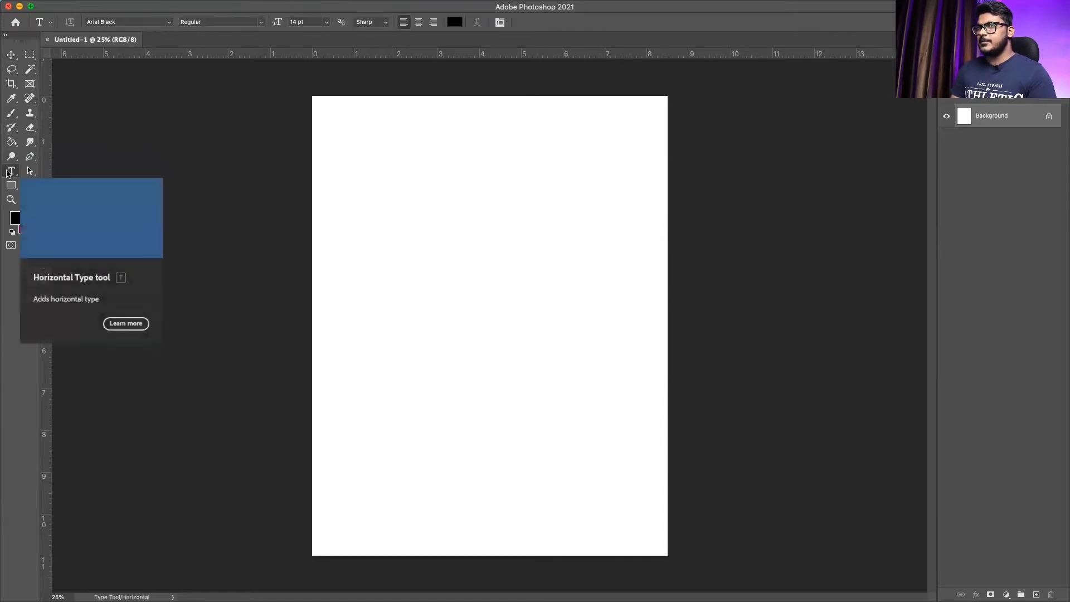
click(10, 55)
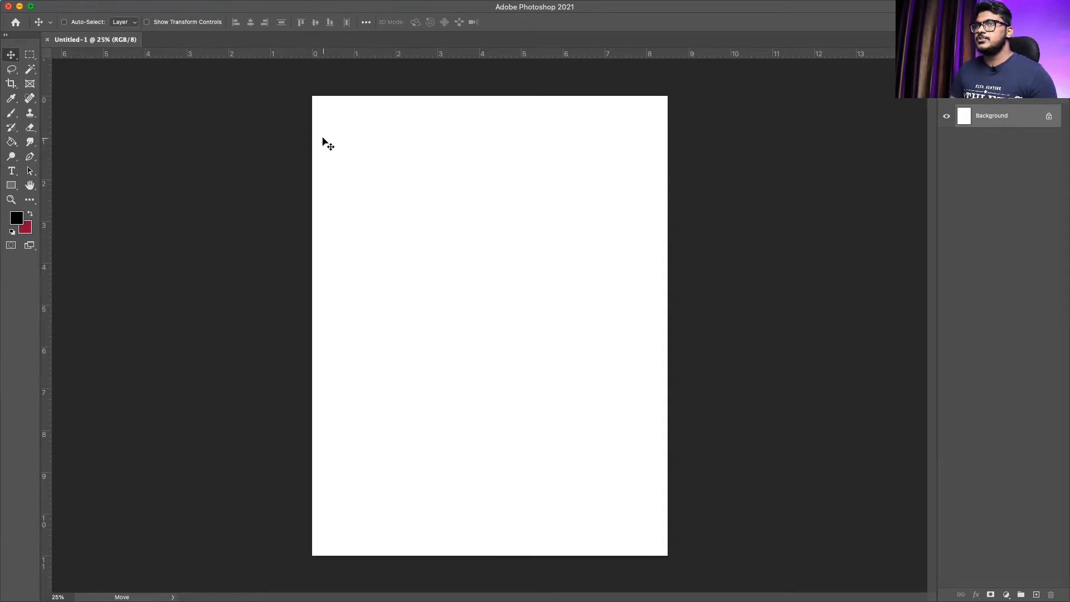
click(11, 113)
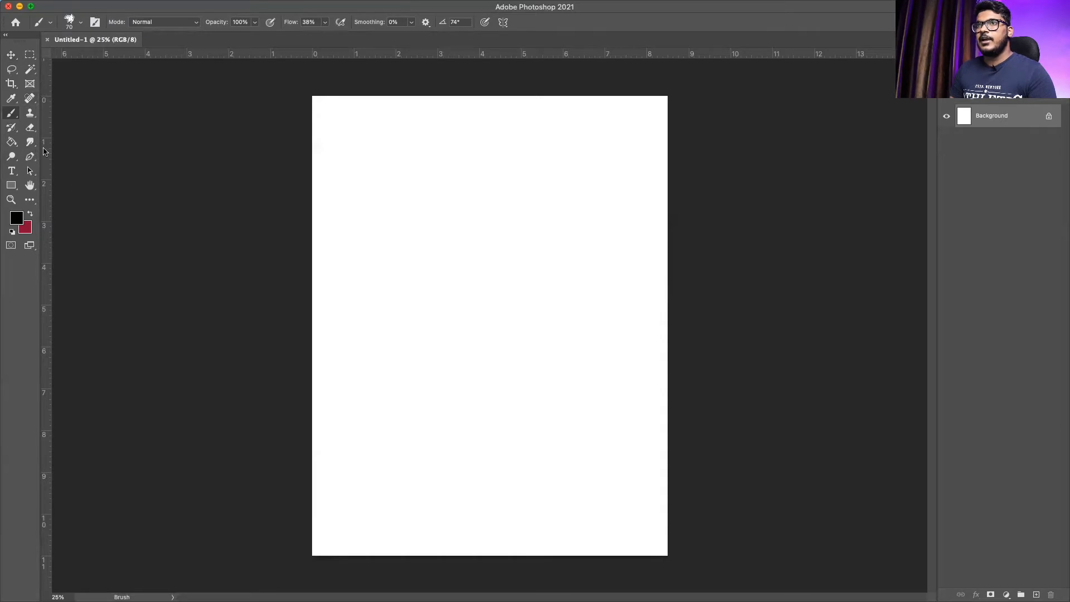
click(30, 128)
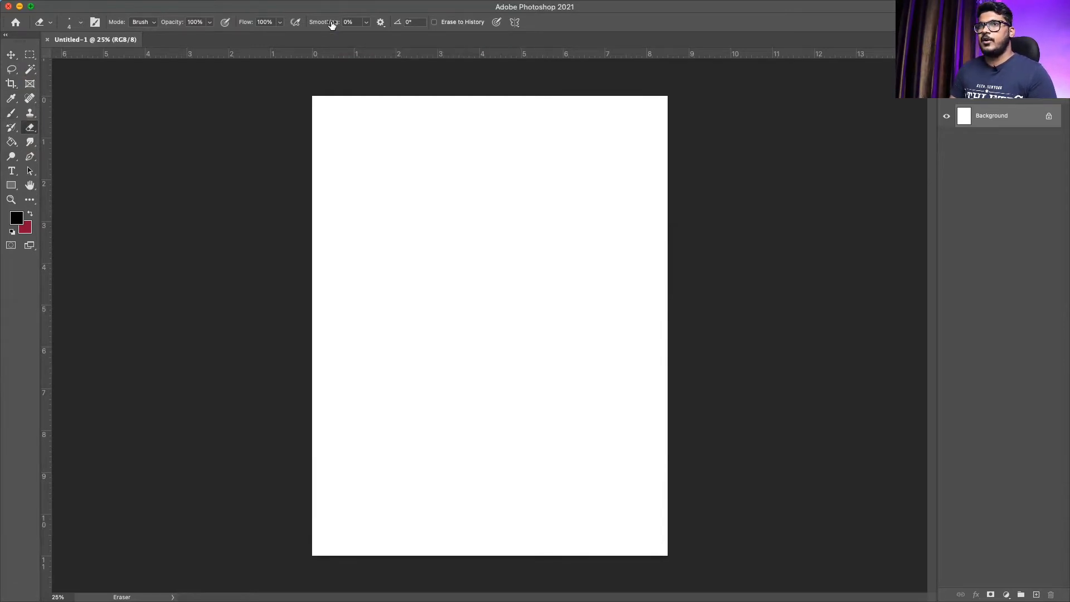
click(11, 56)
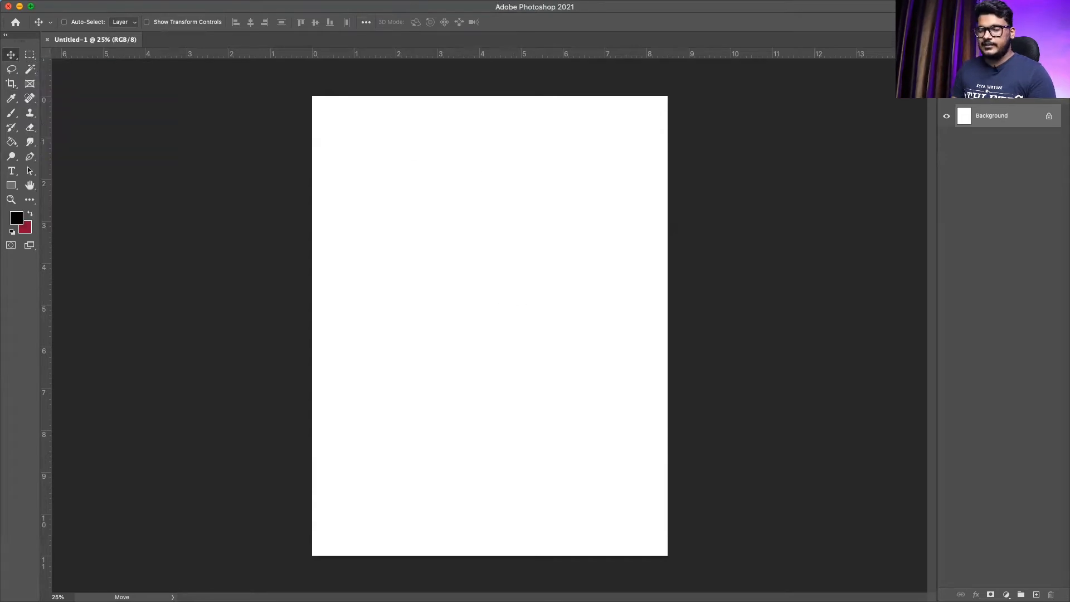
Unlock the Background layer and shift it with the Move tool, bringing it back to cover the whole canvas.
click(1047, 118)
drag(1010, 120, 960, 223)
drag(999, 39, 1029, 40)
drag(435, 153, 512, 145)
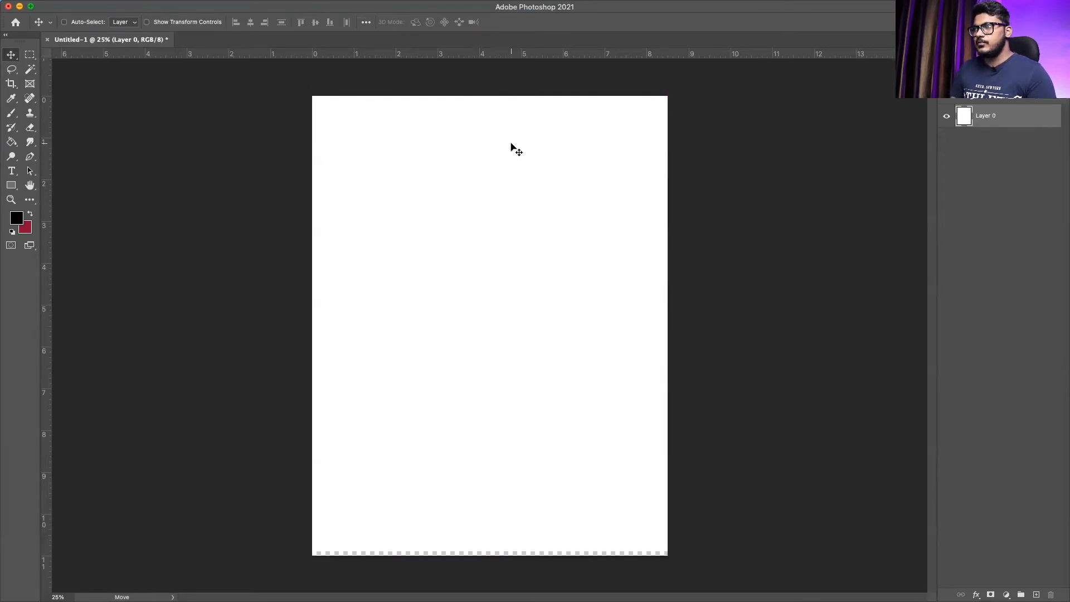
drag(511, 144, 512, 153)
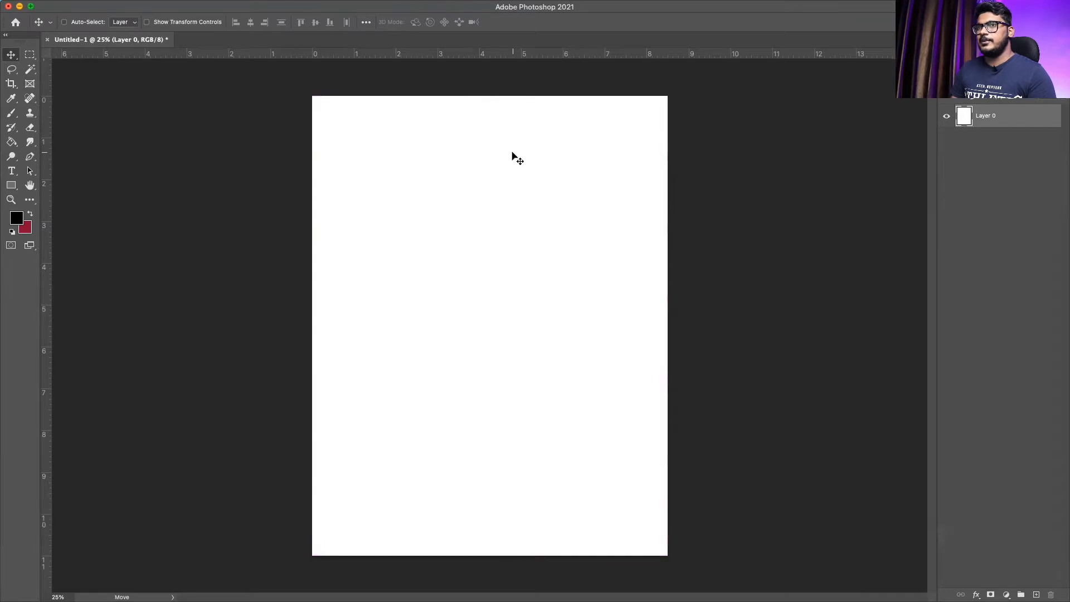
Paint three wavy black brush strokes across the upper part of the canvas.
click(13, 114)
click(68, 112)
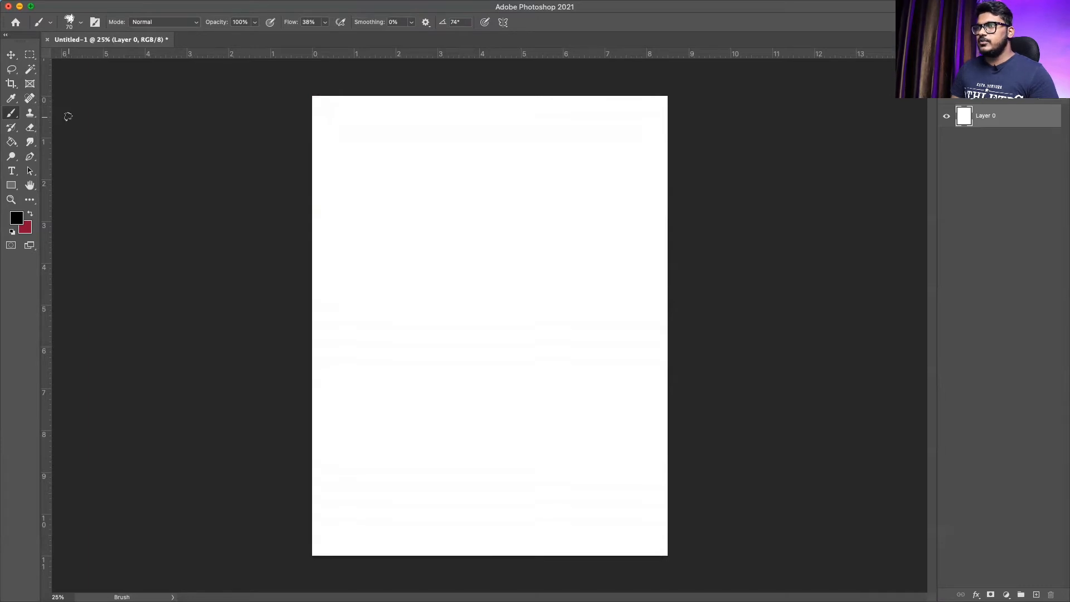
mouse_move(410, 132)
mouse_down()
mouse_move(413, 176)
mouse_move(460, 233)
mouse_move(517, 242)
mouse_up()
mouse_move(449, 139)
mouse_down()
mouse_move(508, 167)
mouse_move(668, 210)
mouse_up()
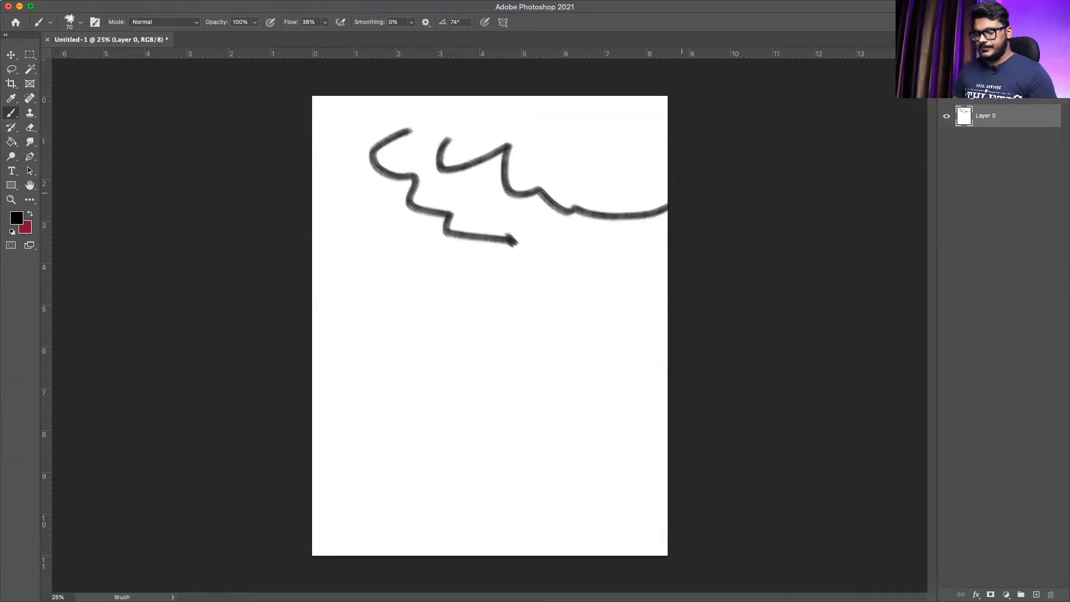
mouse_move(601, 148)
mouse_down()
mouse_move(671, 217)
mouse_move(655, 252)
mouse_up()
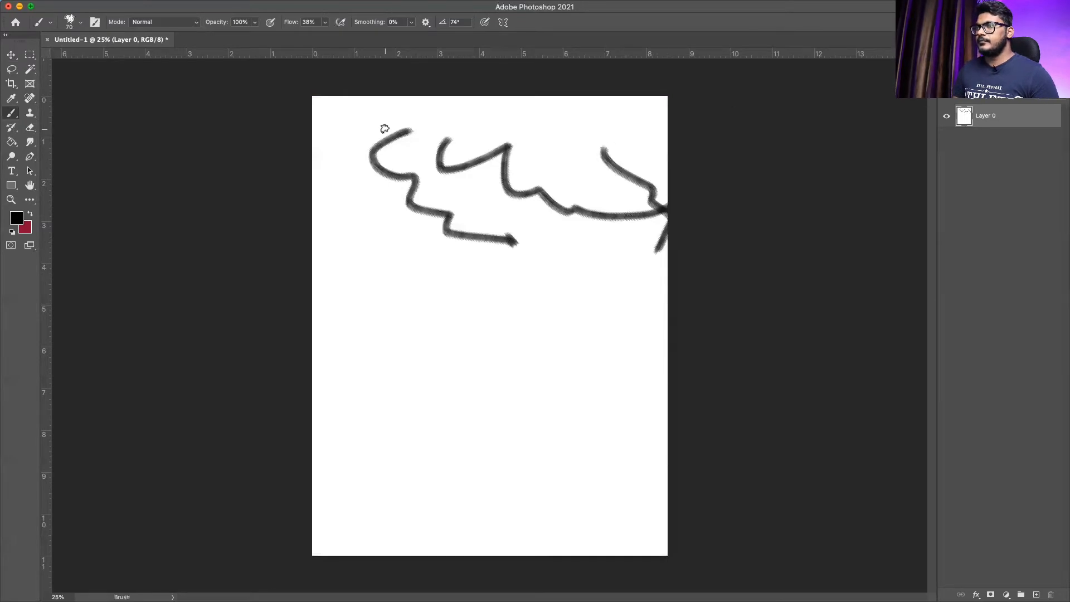
key(z)
click(452, 268)
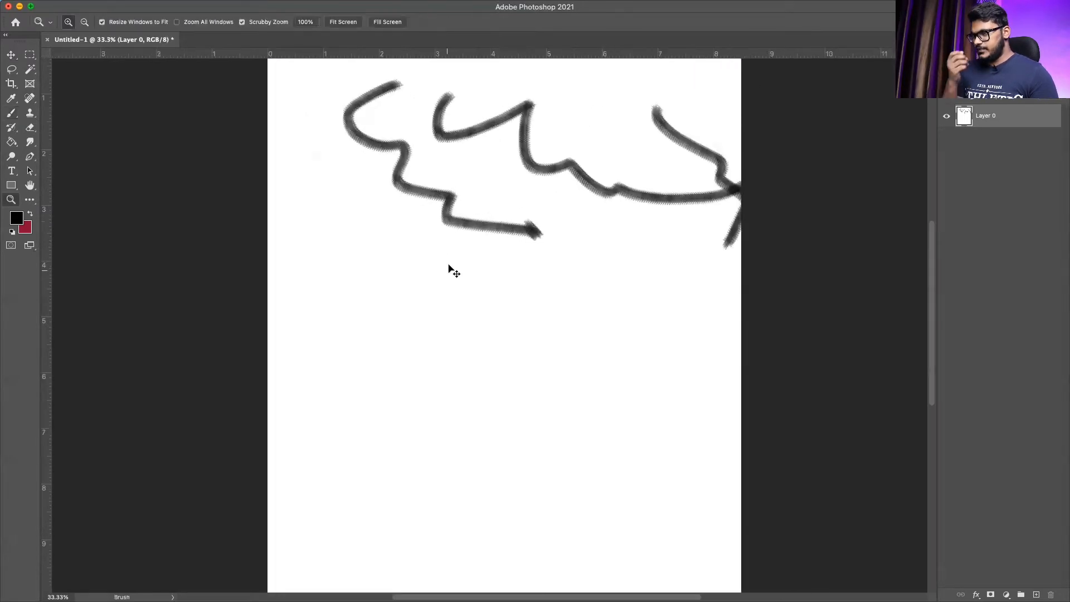
Undo the wavy black brush strokes.
key(super+z)
key(super+z)
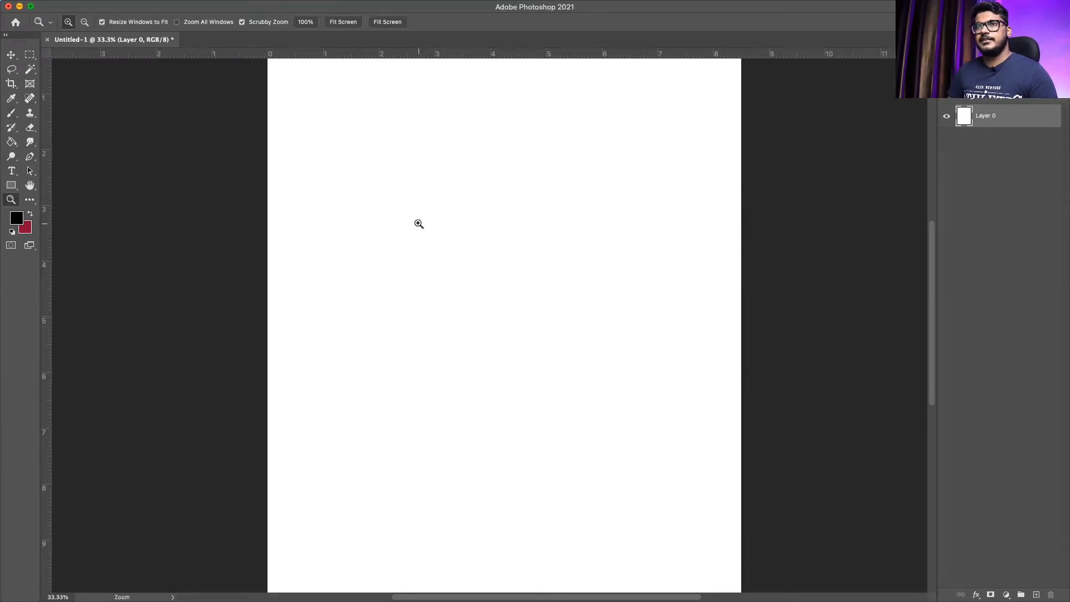
scroll(419, 224, down, 5)
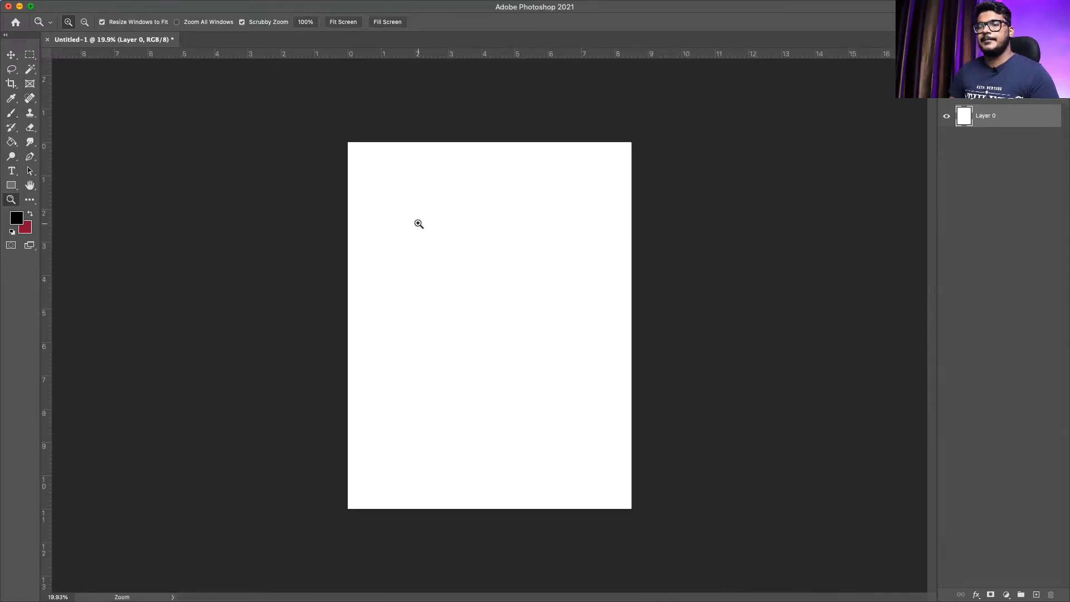
Paint a black zigzag scribble near the top of the page with the Brush and handwrite a name below it.
click(11, 113)
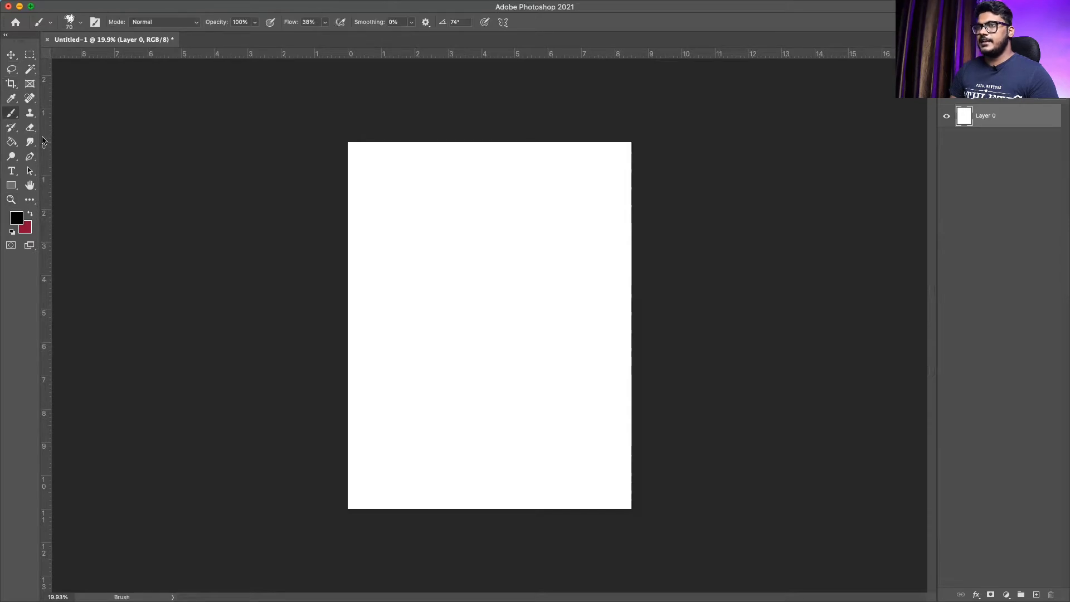
click(31, 129)
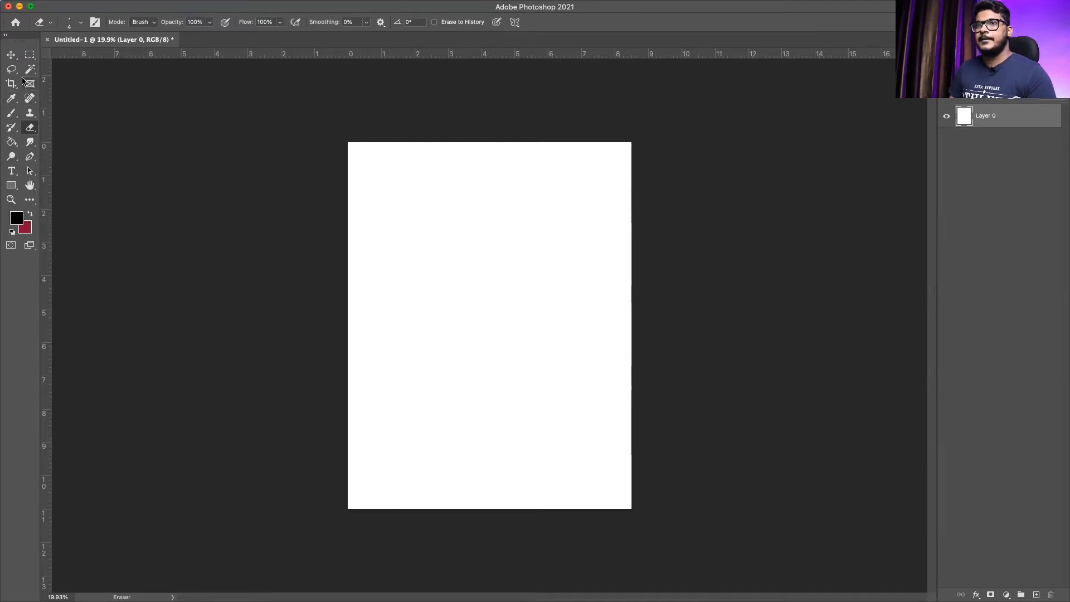
click(11, 142)
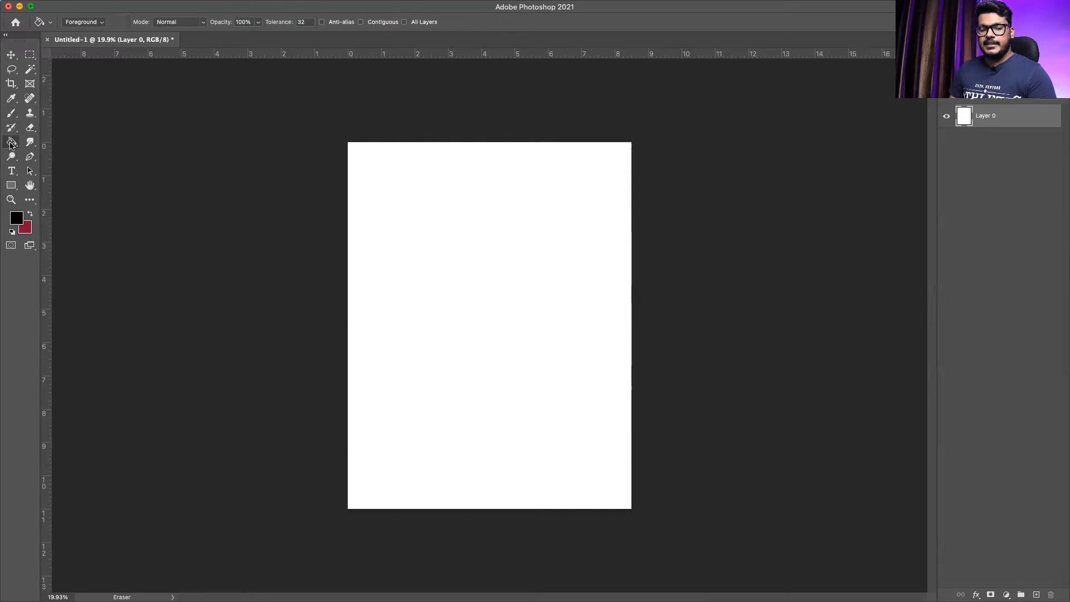
click(11, 113)
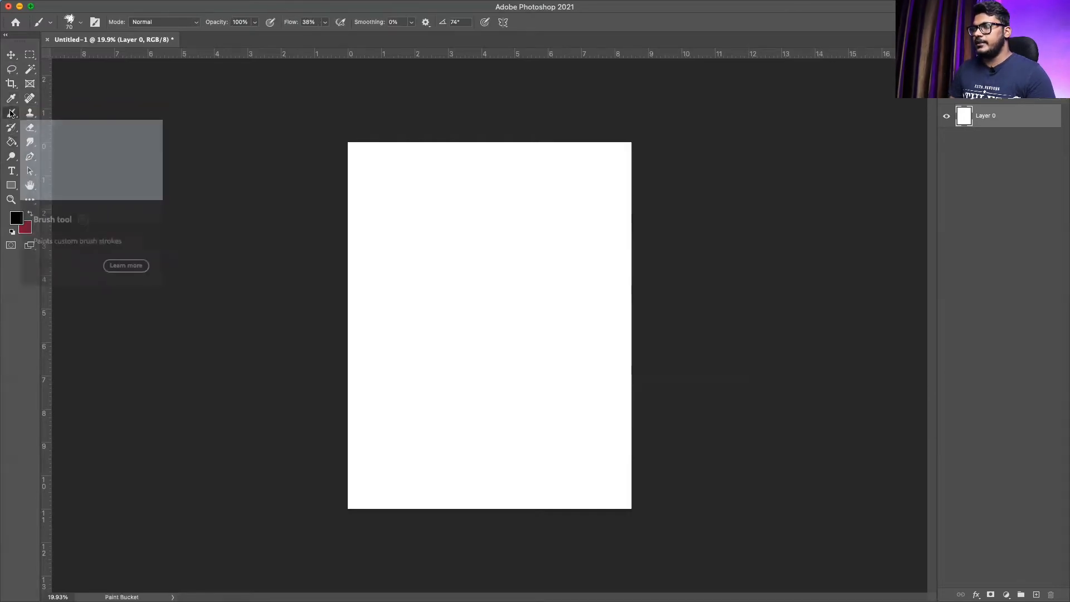
mouse_move(412, 198)
mouse_down()
mouse_move(416, 172)
mouse_move(379, 199)
mouse_move(449, 158)
mouse_move(490, 163)
mouse_move(445, 216)
mouse_up()
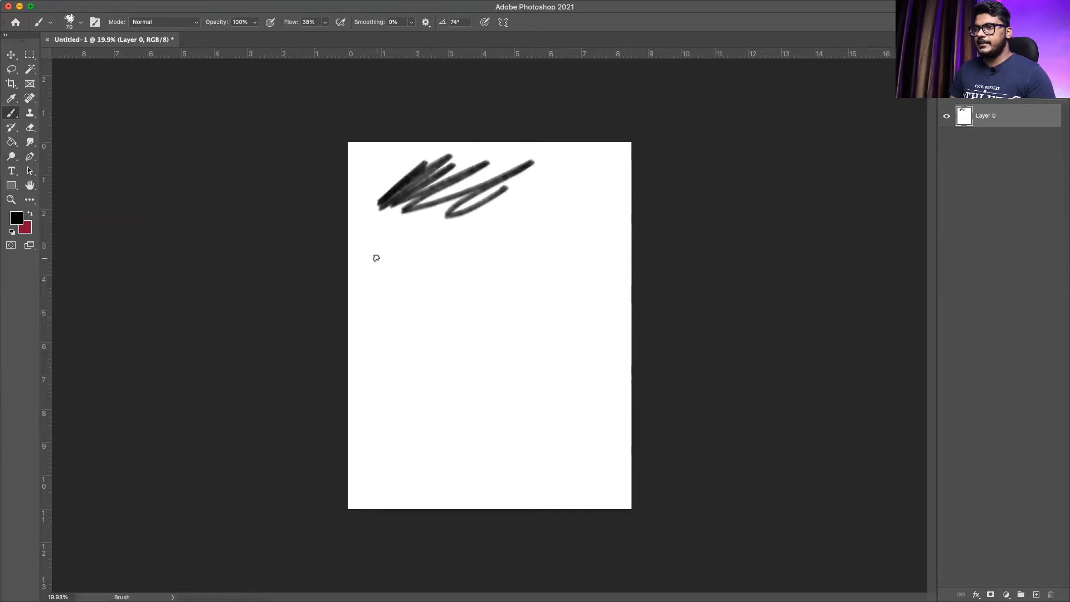
mouse_move(376, 256)
mouse_down()
mouse_move(379, 296)
mouse_move(391, 245)
mouse_move(393, 268)
mouse_move(430, 288)
mouse_move(458, 270)
mouse_move(495, 266)
mouse_move(562, 288)
mouse_up()
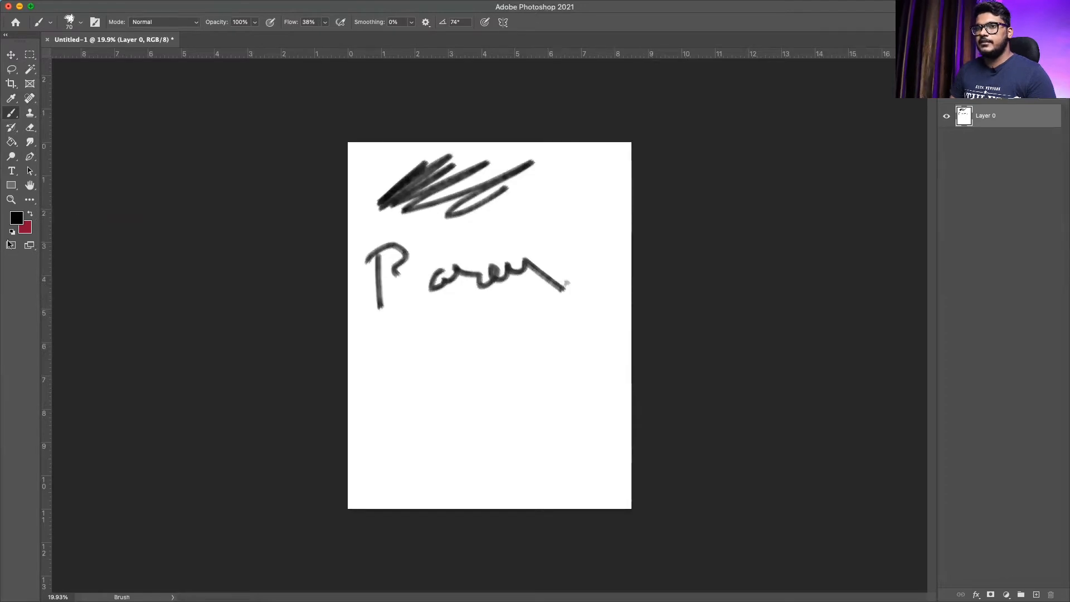
Set the foreground colour to pink dd4876 and paint a zigzag scribble with the Brush below the handwritten name.
click(15, 218)
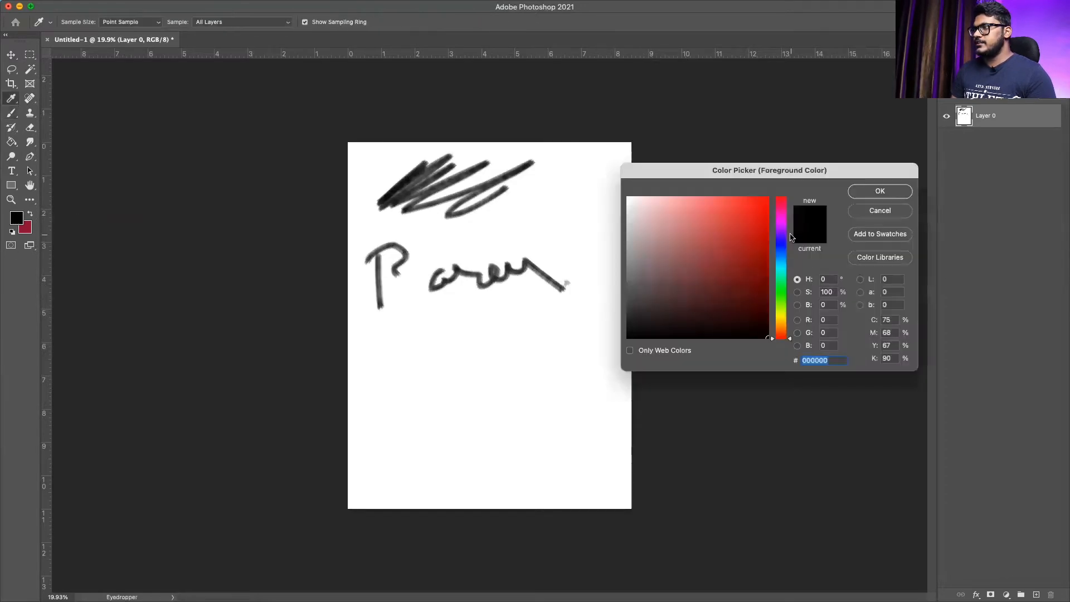
drag(785, 240, 786, 333)
drag(658, 166, 716, 180)
click(838, 217)
click(779, 229)
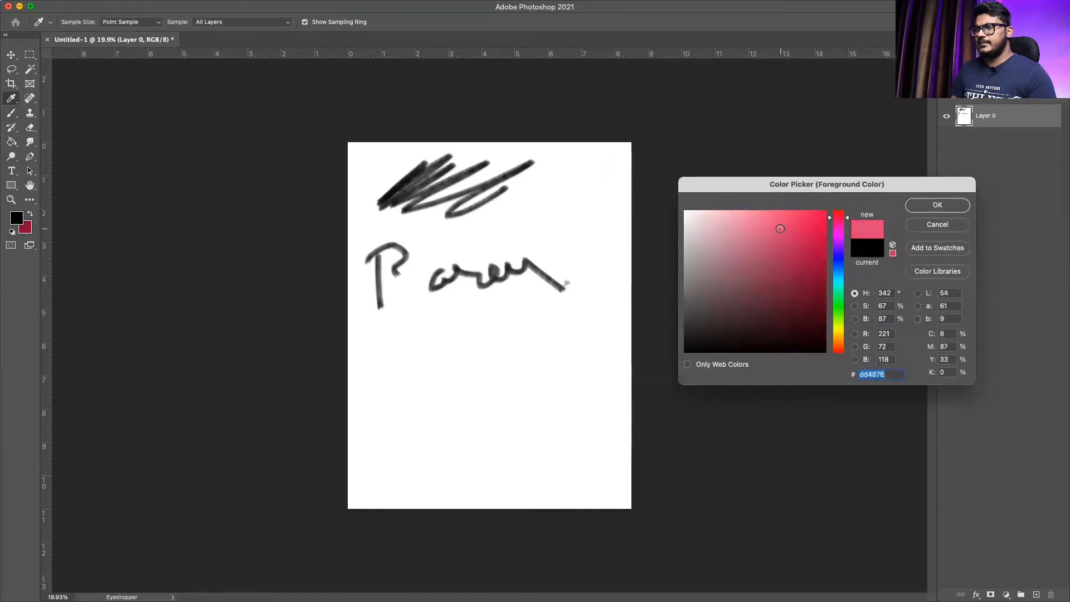
click(914, 205)
mouse_move(366, 346)
mouse_down()
mouse_move(362, 356)
mouse_move(429, 351)
mouse_move(414, 360)
mouse_move(502, 372)
mouse_up()
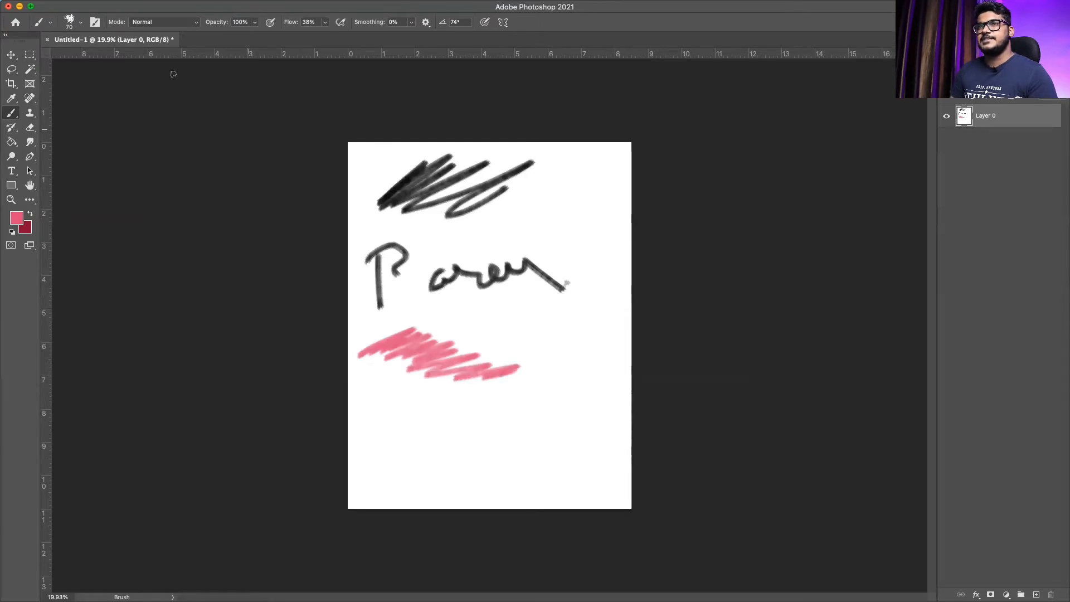
Paint a thin wavy pink line with a 15 px brush and a thicker one beside it with a 68 px brush.
click(78, 22)
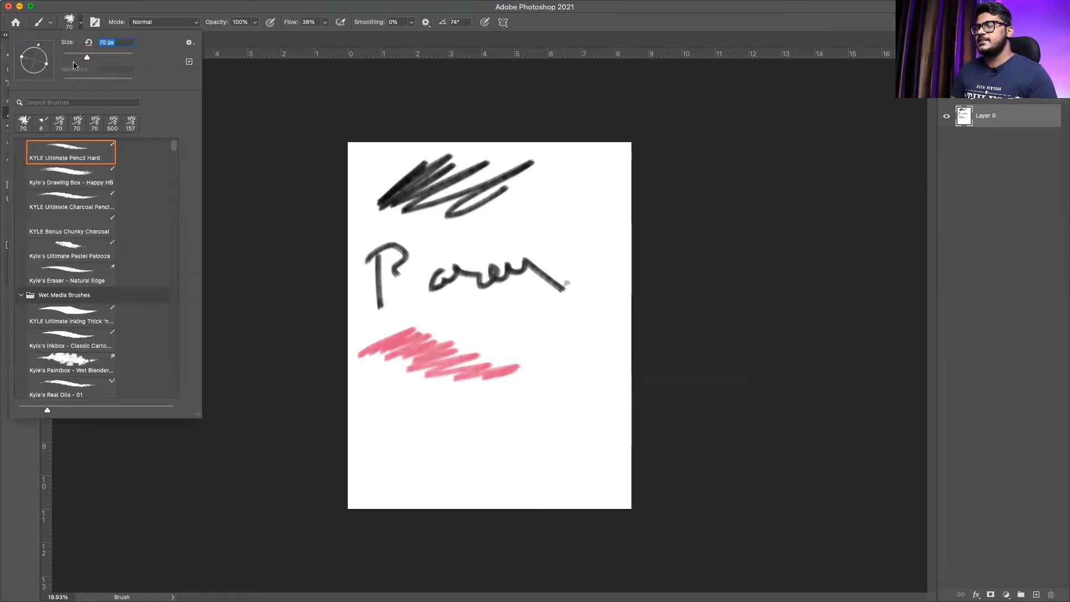
click(69, 56)
mouse_move(569, 183)
mouse_down()
mouse_move(545, 208)
mouse_move(590, 276)
mouse_up()
click(78, 22)
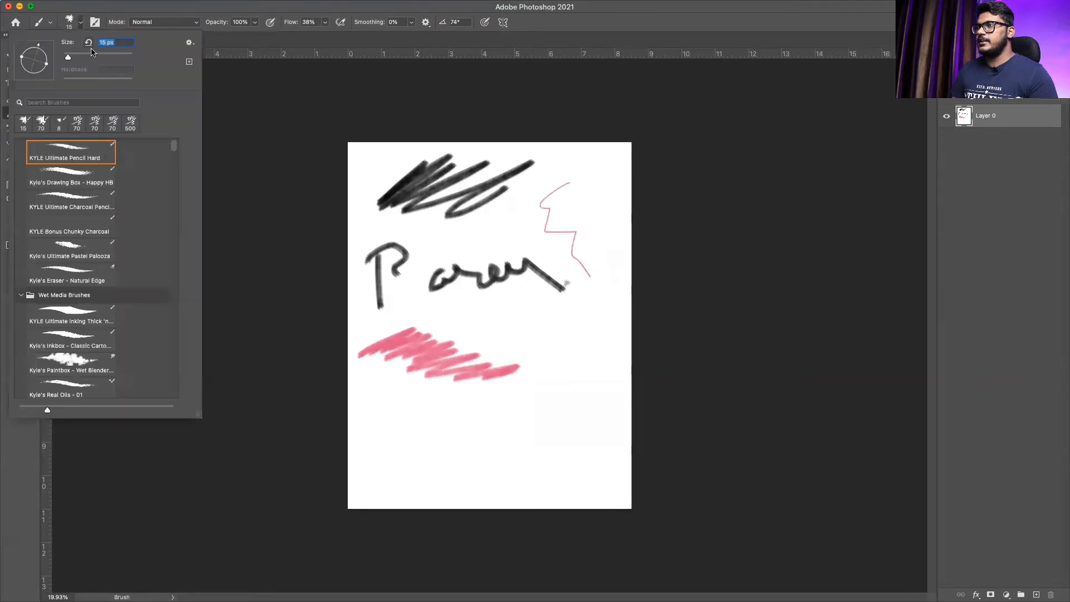
drag(69, 57, 86, 57)
mouse_move(607, 184)
mouse_down()
mouse_move(588, 202)
mouse_move(607, 264)
mouse_up()
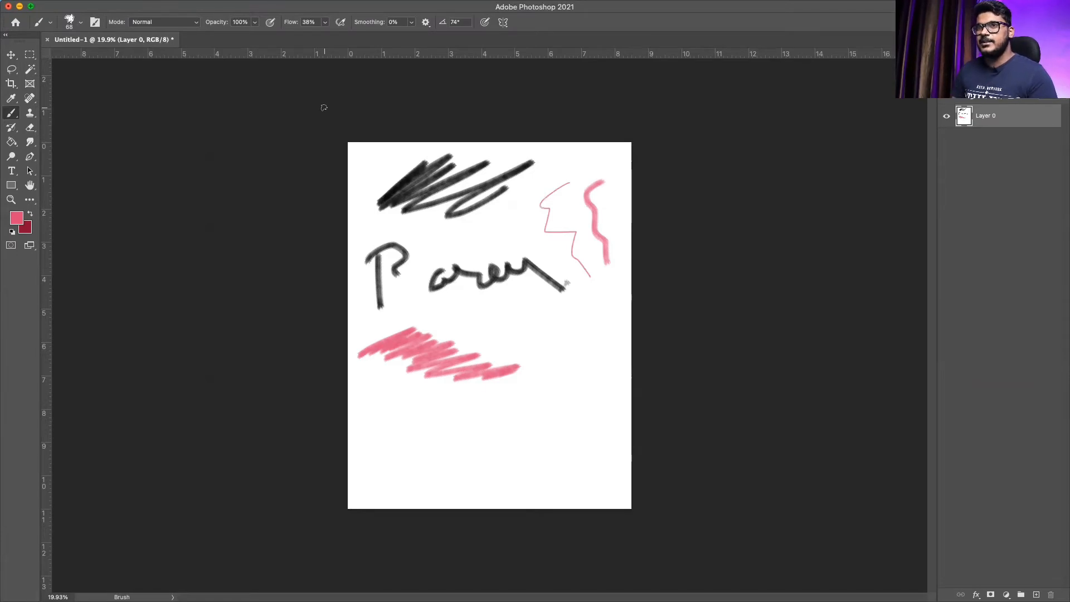
Fill the white canvas area around the brush strokes with the pink foreground colour using the Paint Bucket.
click(11, 141)
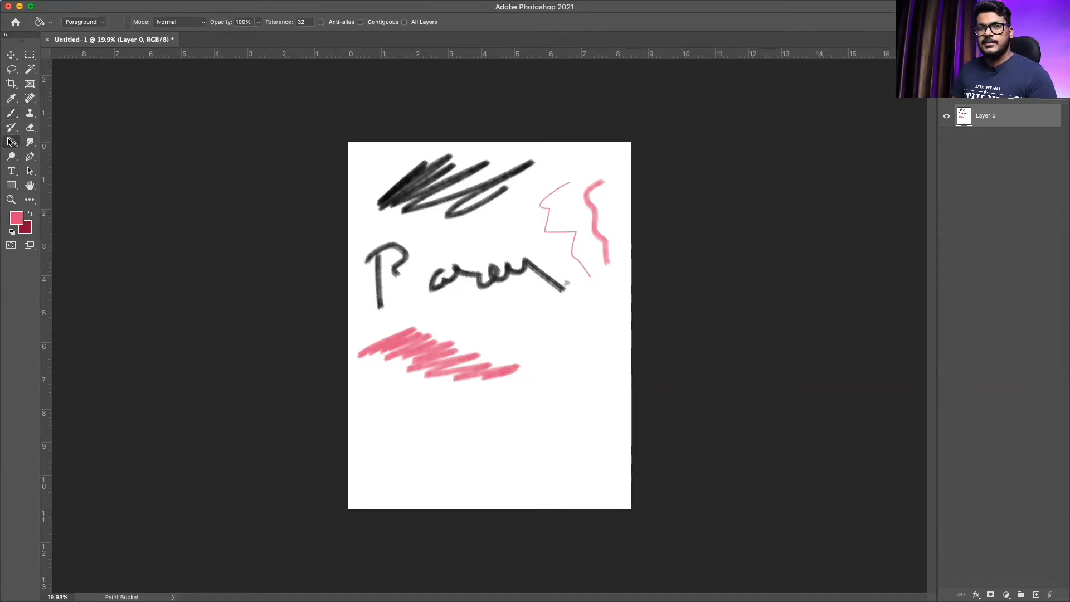
click(436, 240)
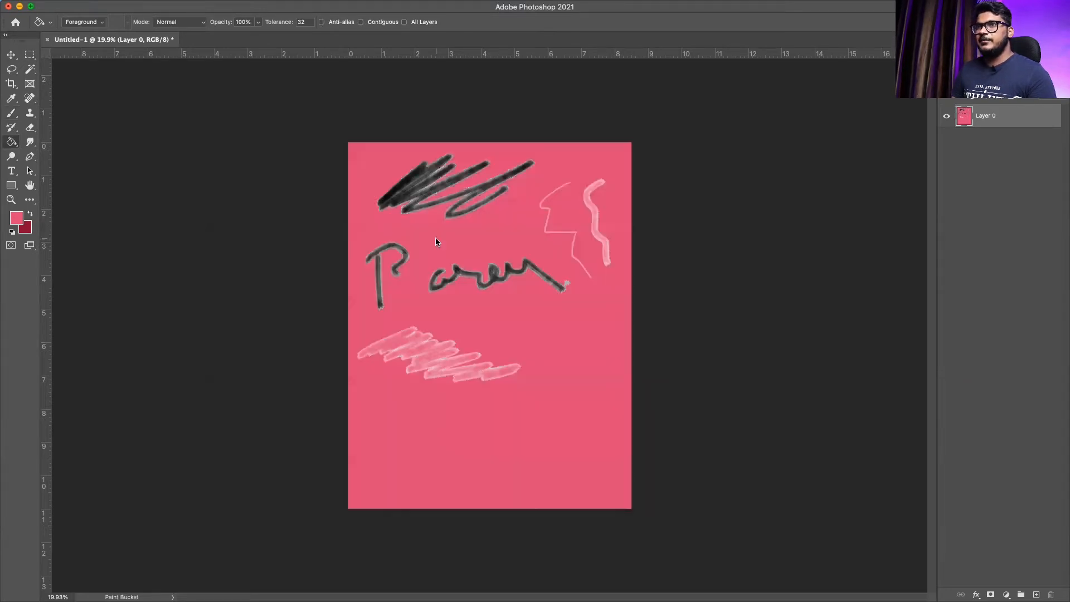
Open the image 'The Simplest of Things' Print.png from the Downloads folder.
click(88, 4)
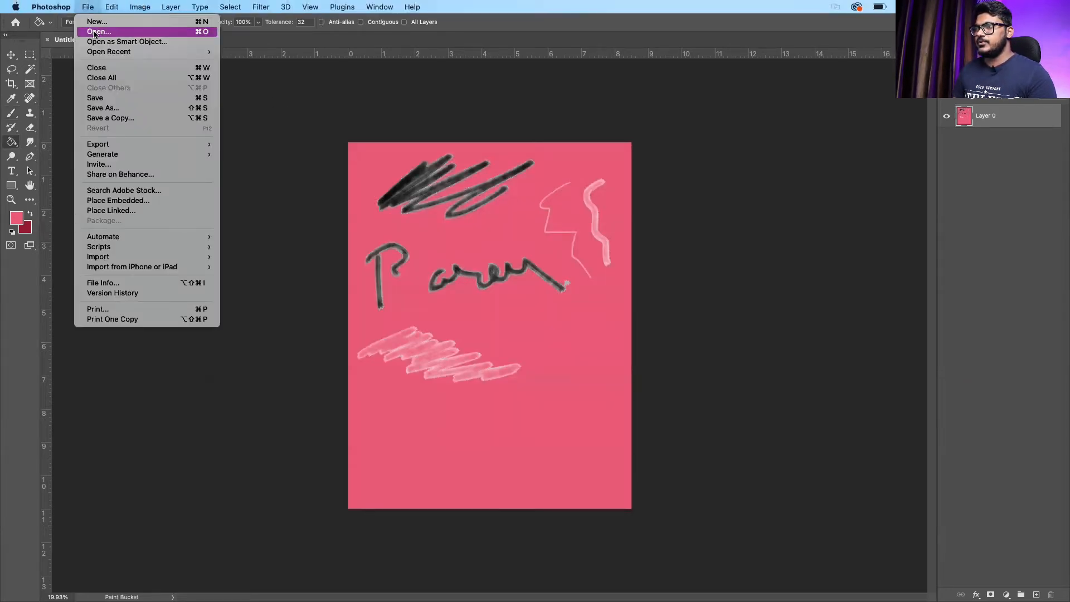
click(92, 29)
scroll(597, 252, down, 5)
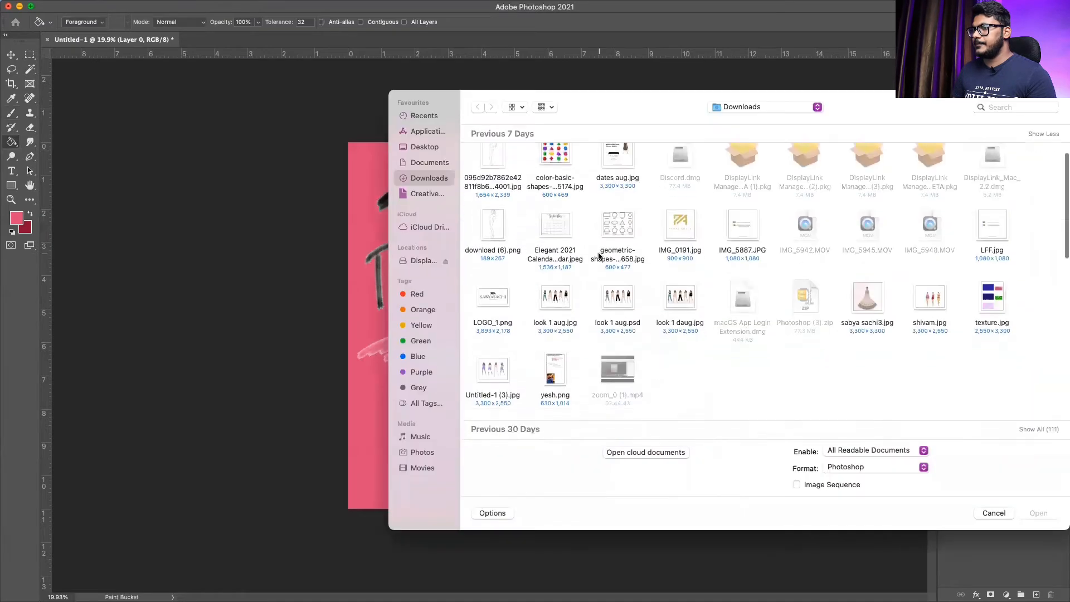
scroll(597, 252, down, 8)
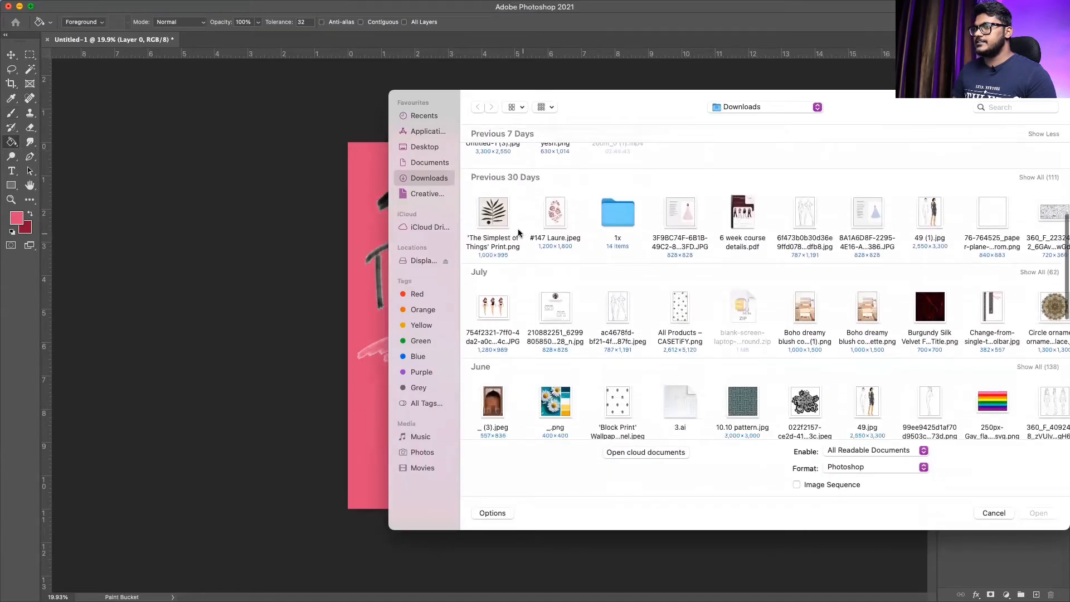
double_click(488, 207)
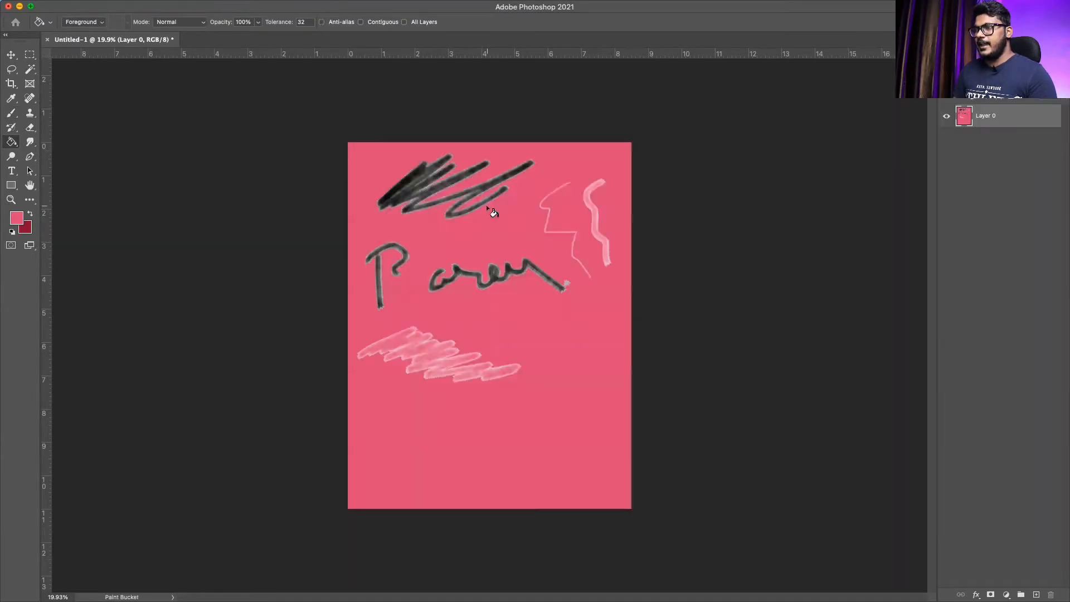
key(super+minus)
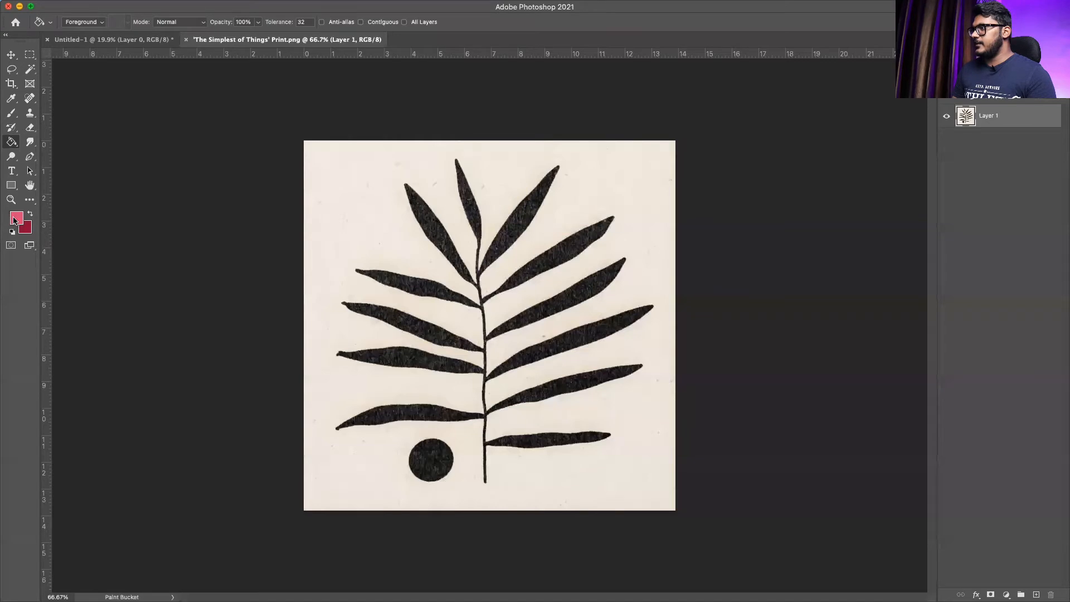
Set the foreground colour to a vivid blue-violet and fill the print's black leaves, stem and circle with the Paint Bucket.
click(16, 218)
click(838, 252)
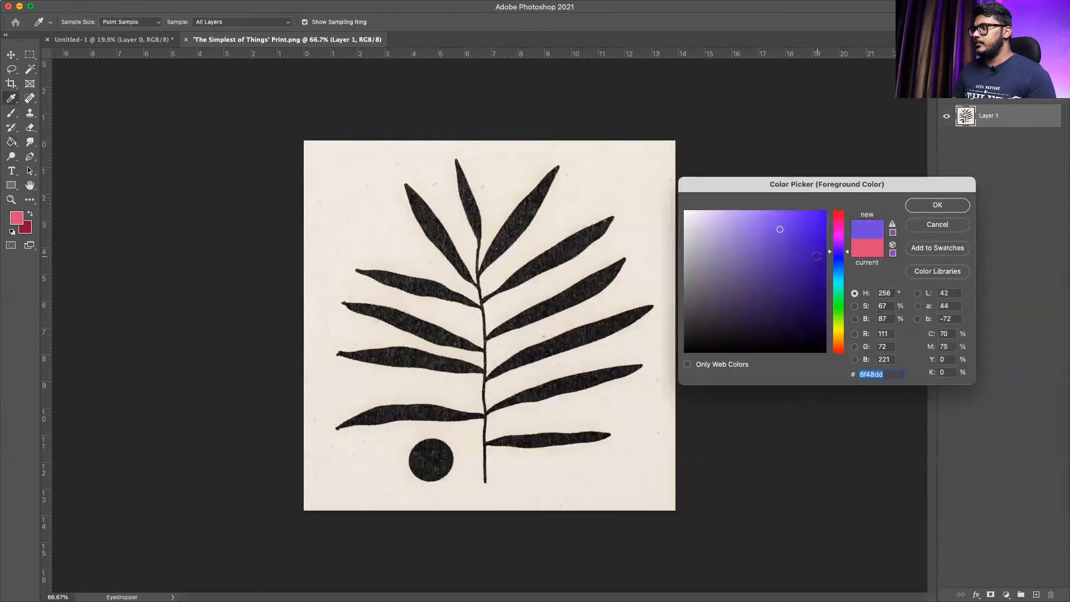
click(800, 217)
drag(800, 217, 814, 212)
click(935, 205)
key(g)
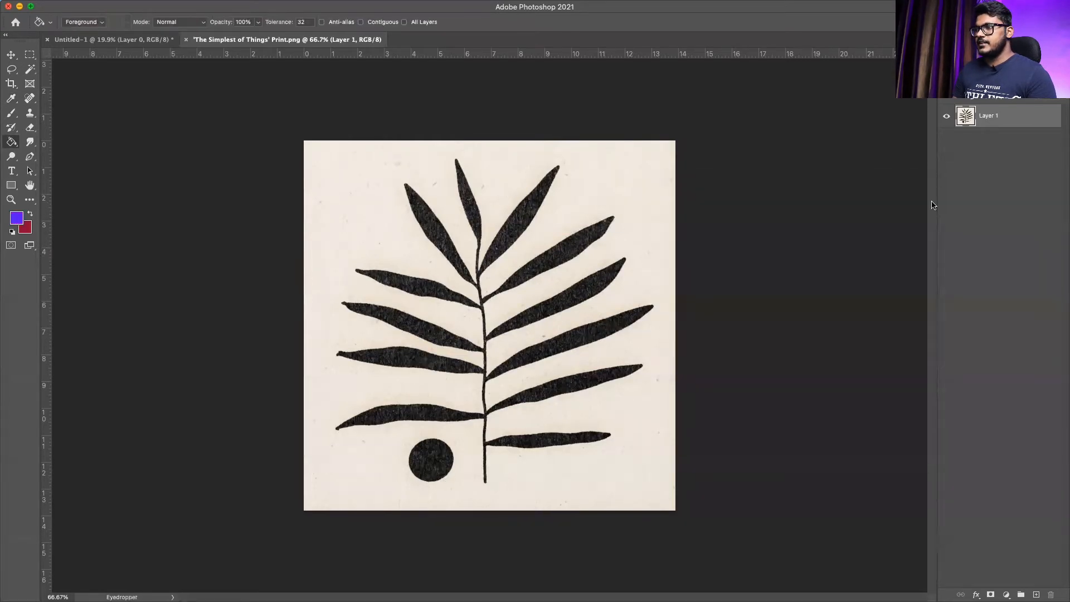
click(535, 273)
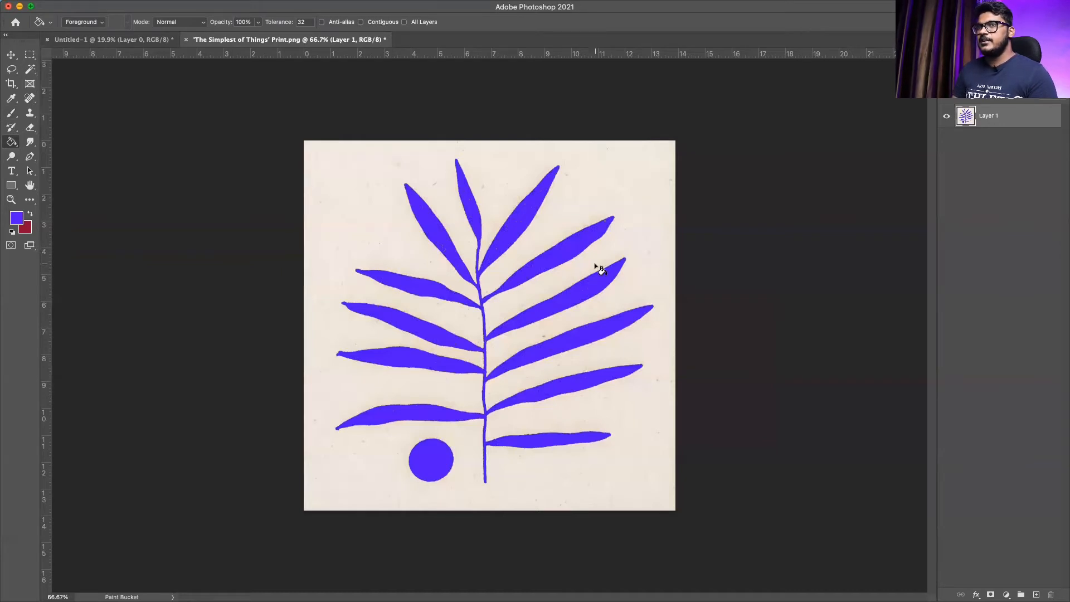
Enlarge the Eraser to 60 px and erase the upper part of the leaf print down to a slanted edge.
click(32, 128)
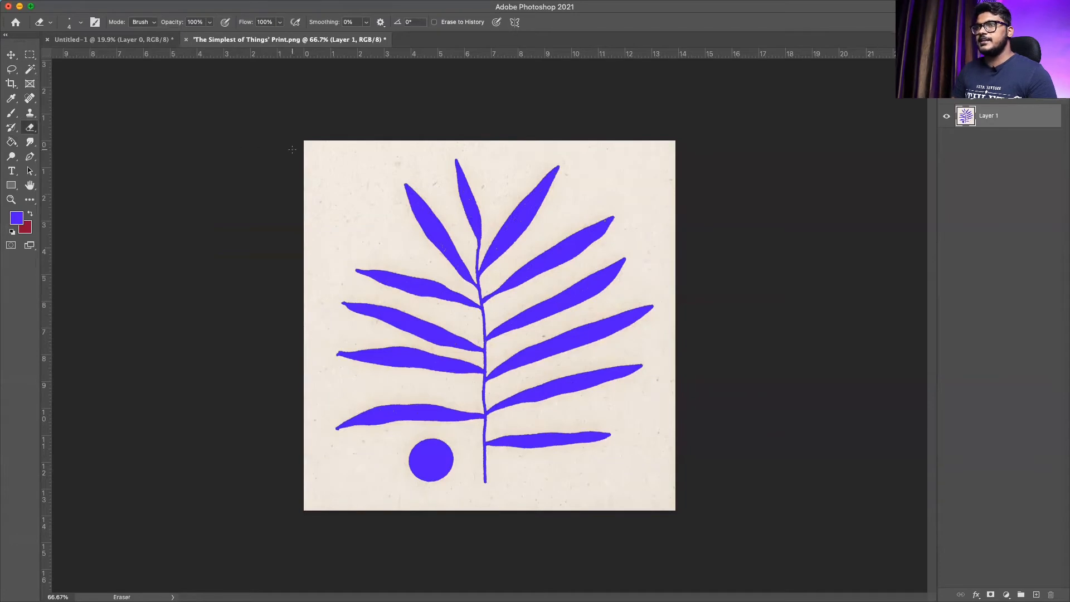
key(bracketright)
key(bracketright)
key(bracketright)
key(bracketright)
key(bracketright)
key(bracketright)
key(bracketright)
key(bracketright)
key(bracketright)
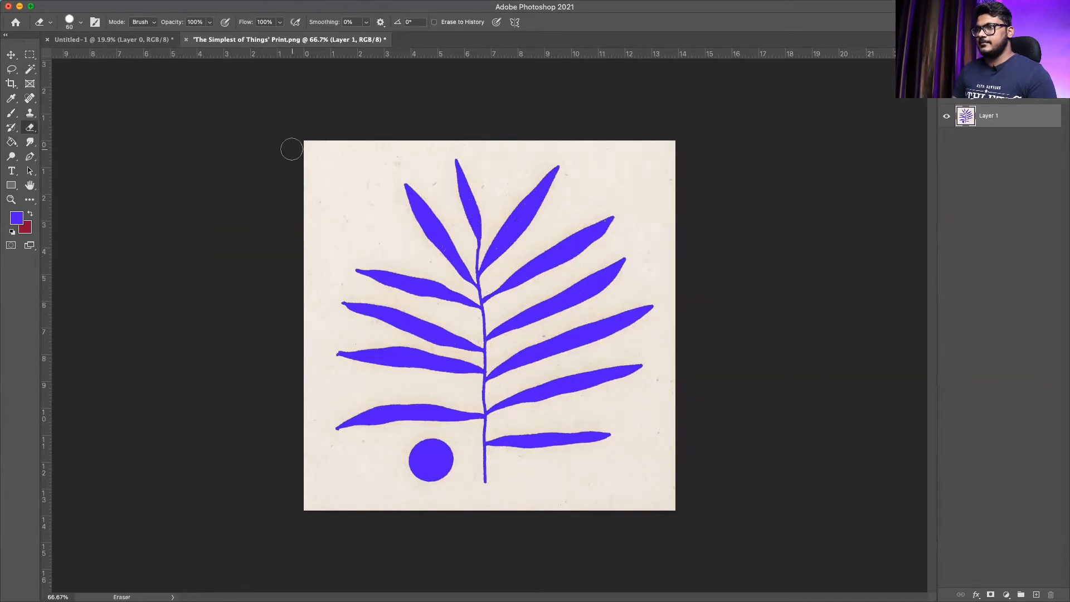
mouse_move(306, 120)
mouse_down()
mouse_move(358, 124)
mouse_move(336, 124)
mouse_move(342, 103)
mouse_move(377, 111)
mouse_move(336, 174)
mouse_move(440, 112)
mouse_move(347, 208)
mouse_move(397, 166)
mouse_move(166, 323)
mouse_move(217, 325)
mouse_move(434, 220)
mouse_move(478, 181)
mouse_move(660, 122)
mouse_move(521, 147)
mouse_move(643, 89)
mouse_move(746, 137)
mouse_move(585, 222)
mouse_move(703, 169)
mouse_up()
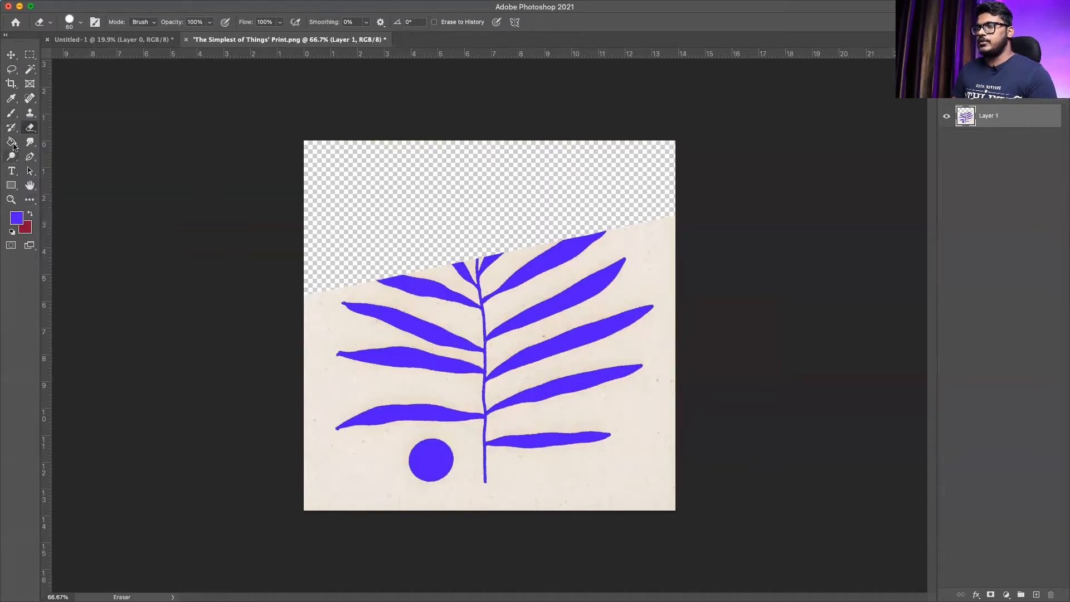
mouse_move(569, 291)
mouse_down()
mouse_move(447, 340)
mouse_move(75, 371)
mouse_up()
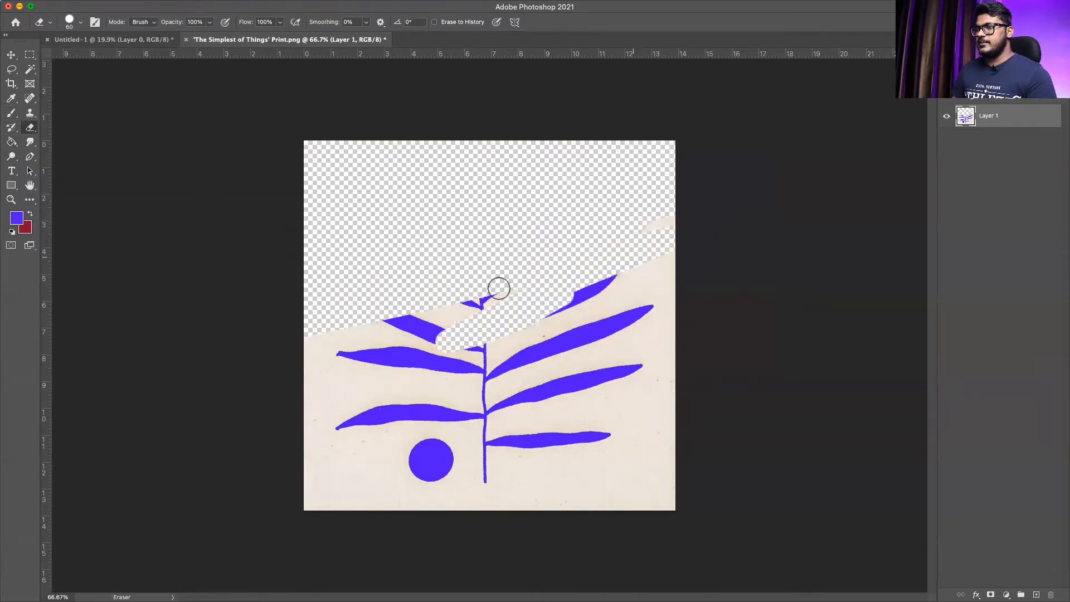
mouse_move(496, 287)
mouse_down()
mouse_move(287, 330)
mouse_move(500, 315)
mouse_move(603, 288)
mouse_move(437, 319)
mouse_up()
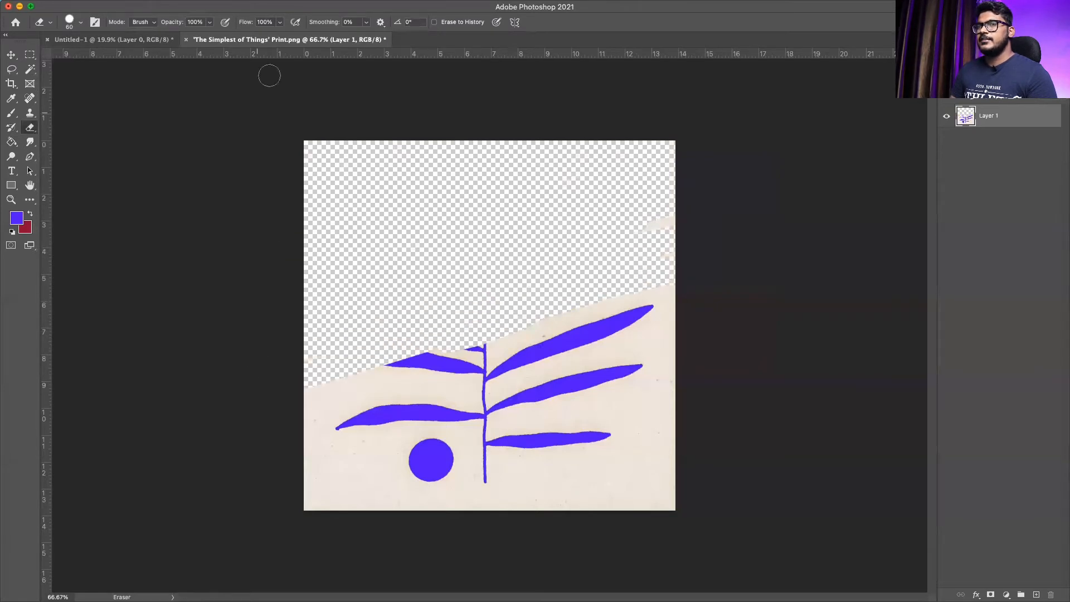
Create a new Letter document of 8.5 x 11 in at 300 ppi.
click(88, 6)
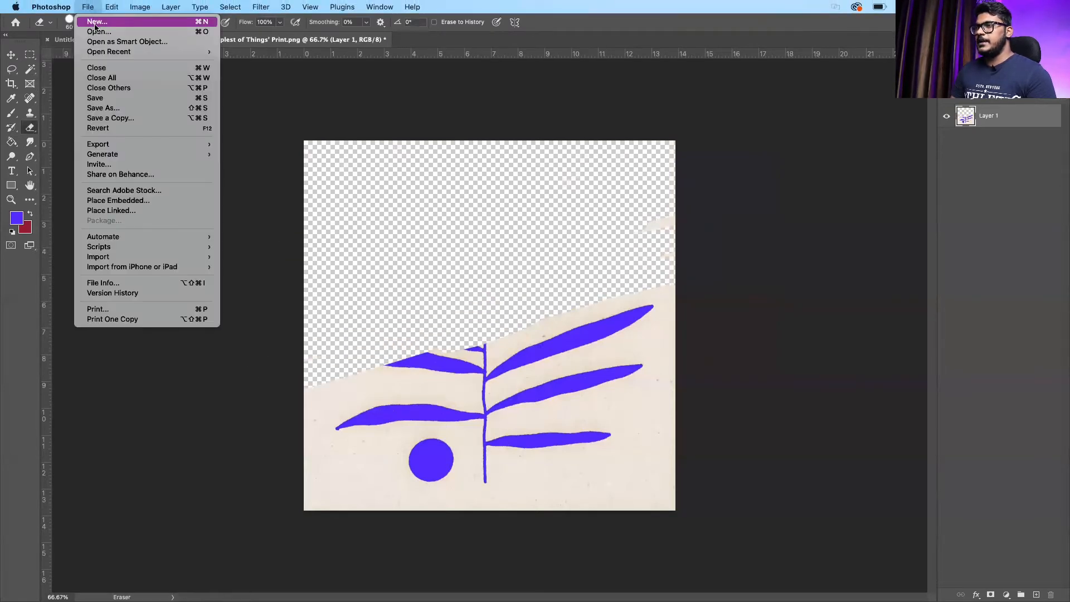
click(96, 24)
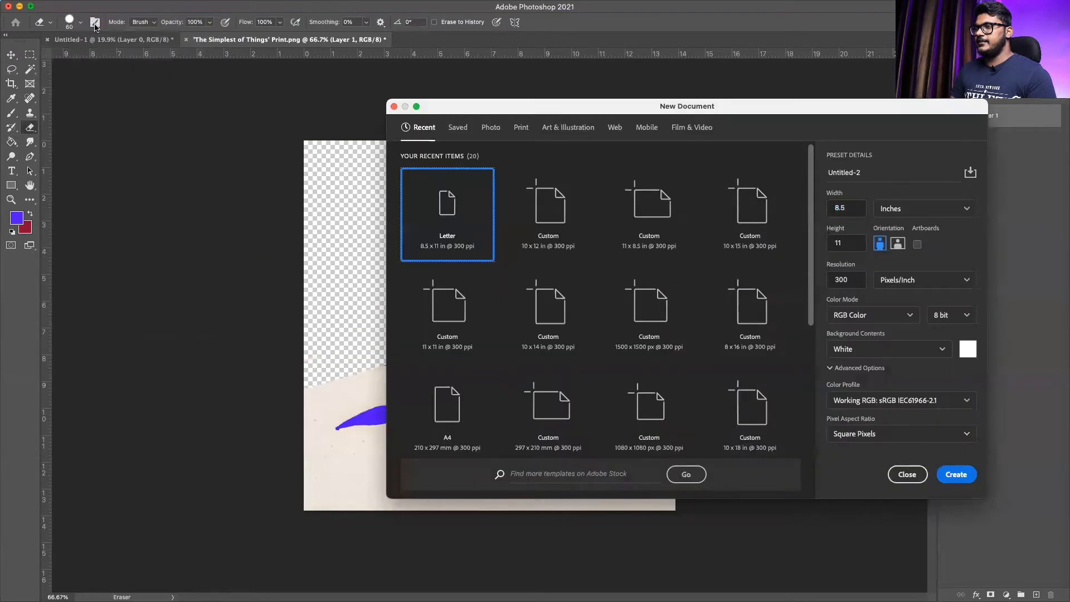
double_click(472, 230)
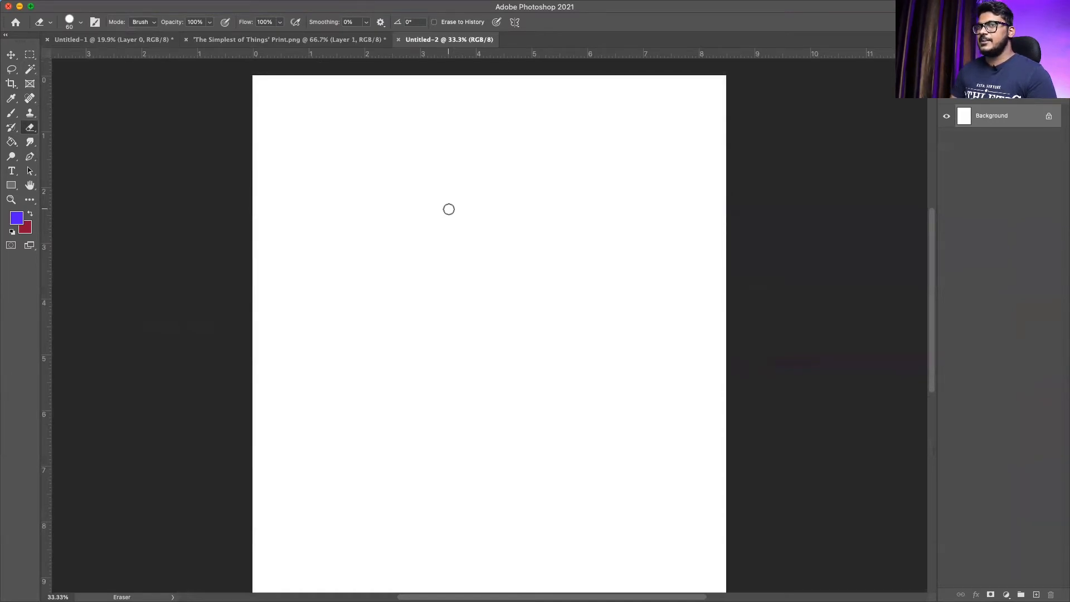
Draw a closed six-point shape about 1325 x 1168 px with straight sides and an inward notch using the Pen tool.
key(p)
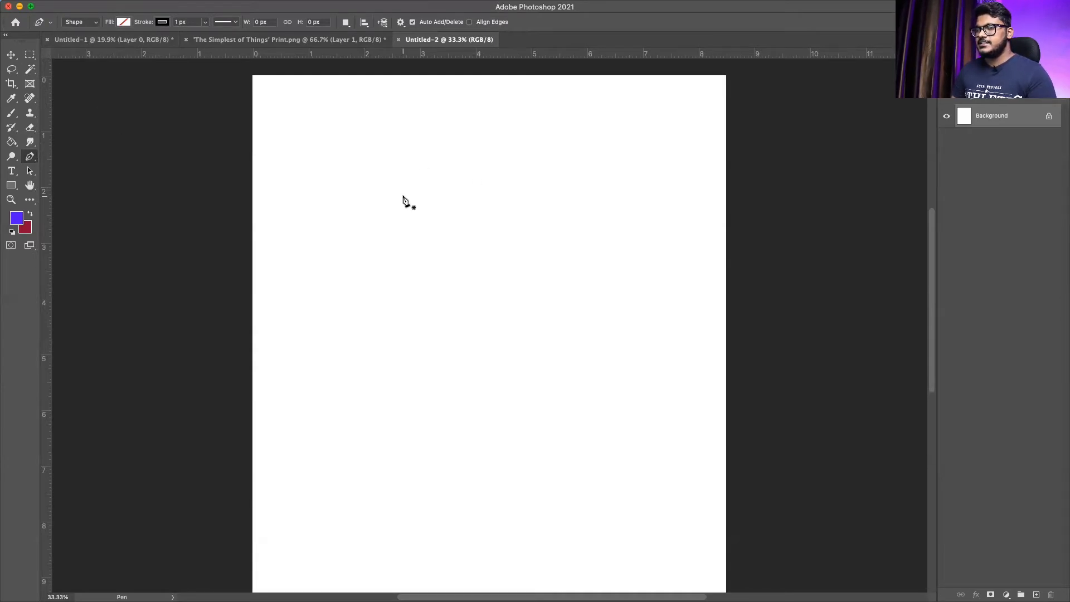
click(288, 185)
scroll(332, 225, left, 1)
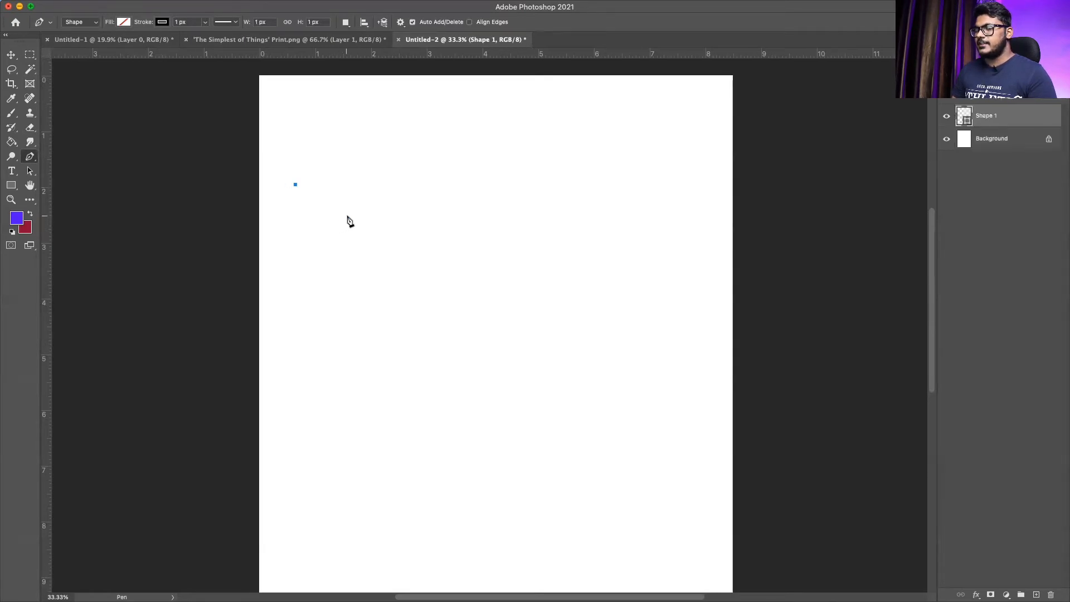
click(469, 185)
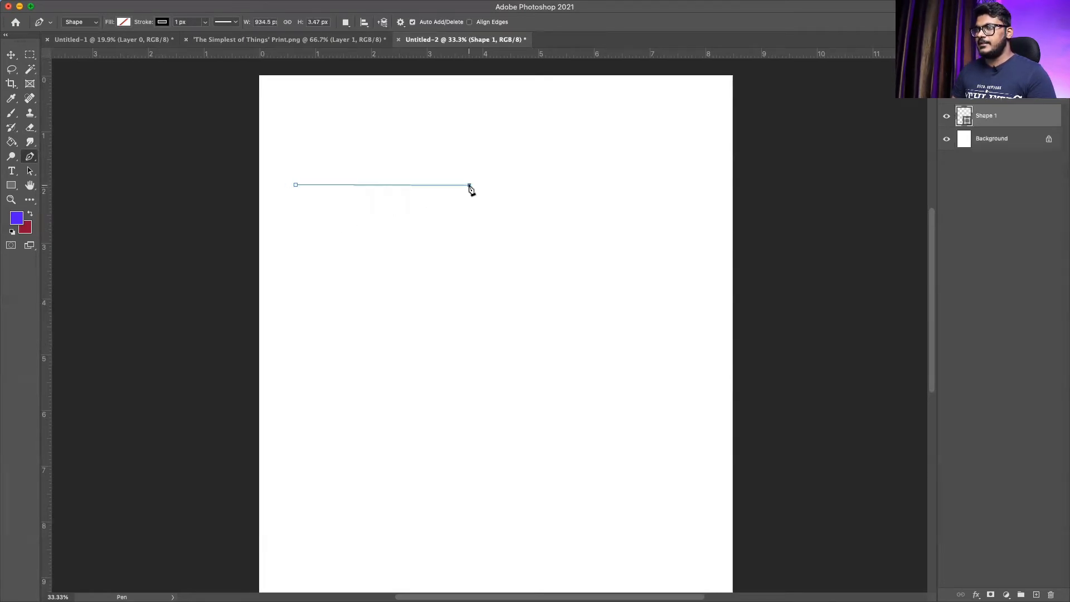
click(537, 299)
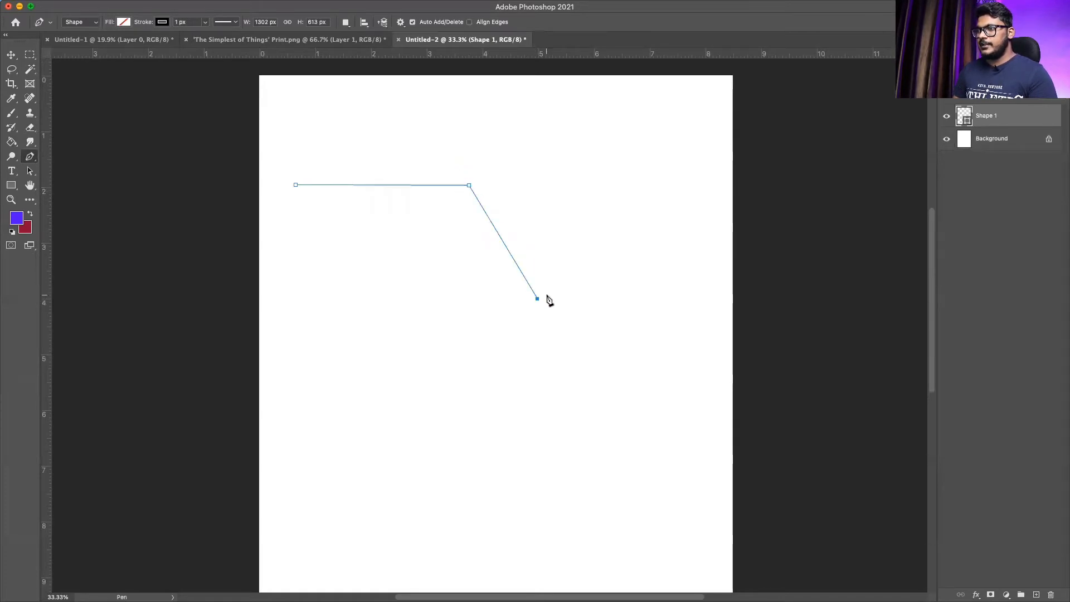
click(440, 401)
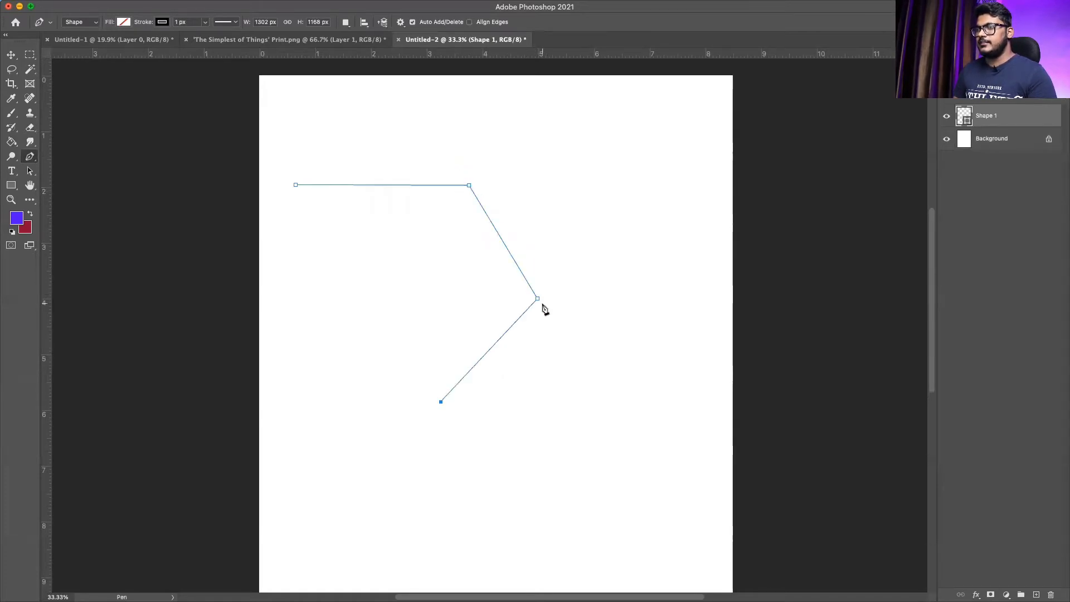
click(291, 323)
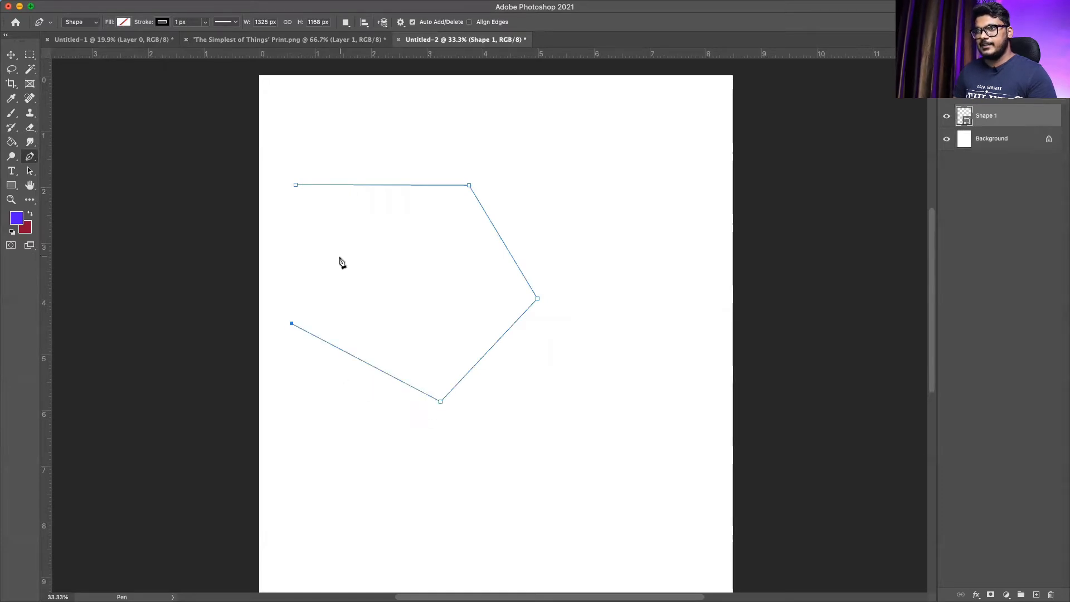
scroll(357, 253, down, 1)
click(367, 245)
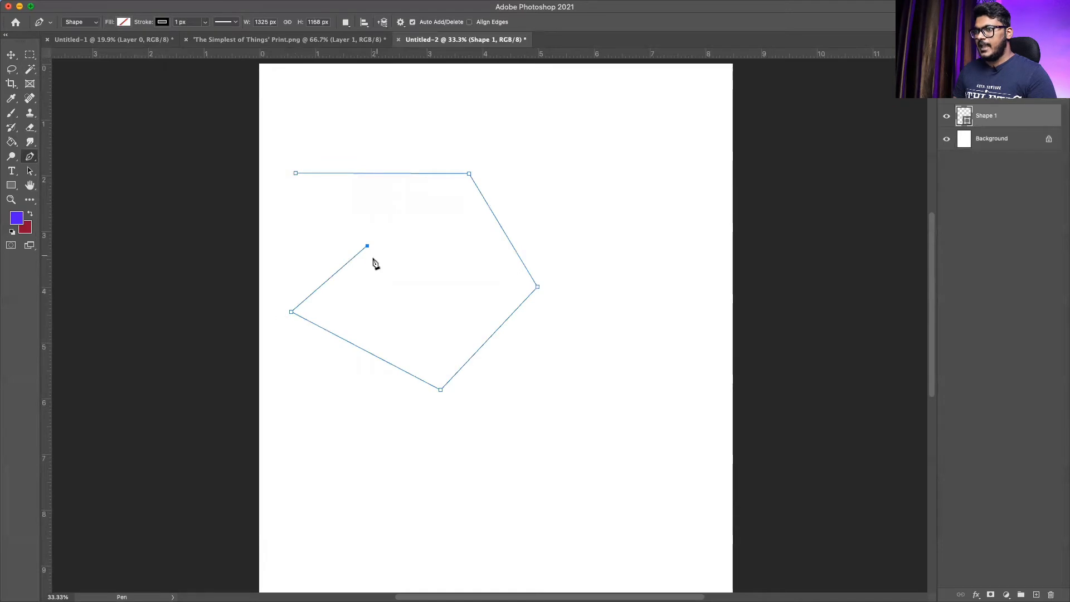
scroll(379, 259, down, 1)
scroll(379, 259, left, 1)
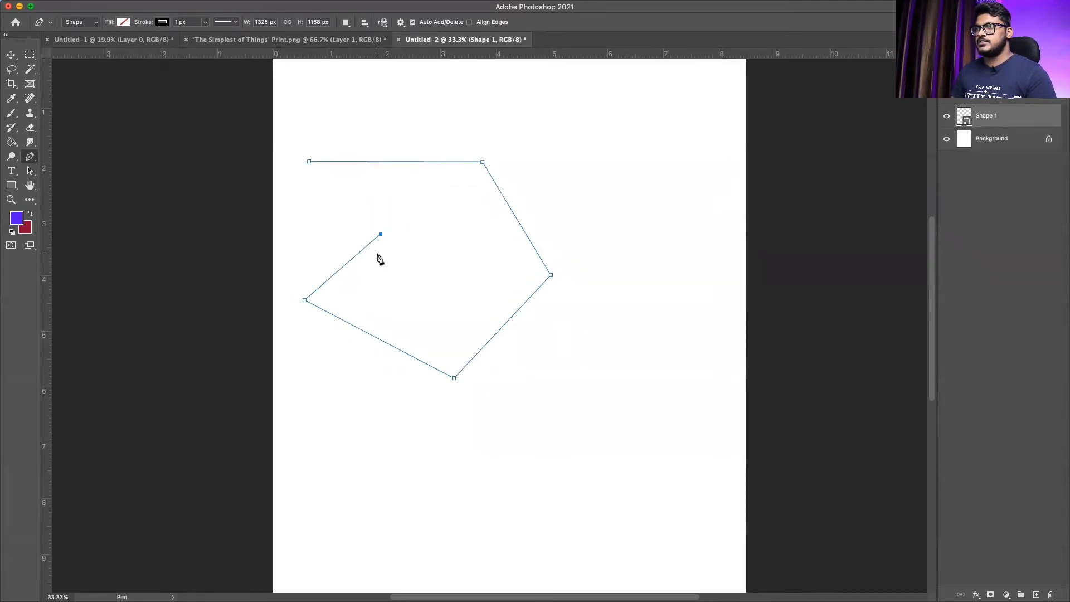
click(309, 161)
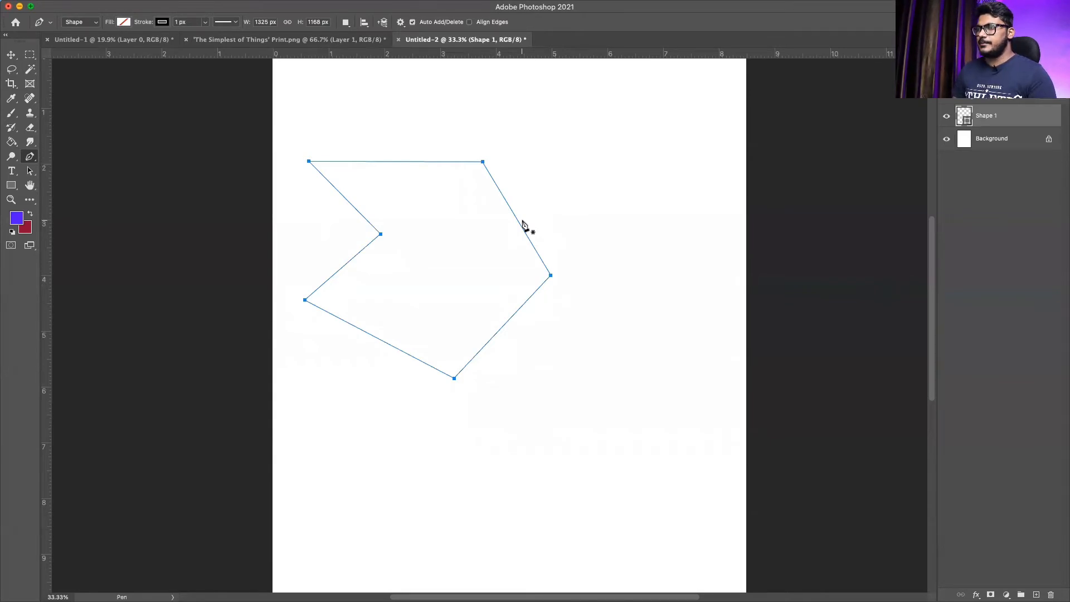
Hide the layer containing the six-point pen shape.
scroll(526, 226, right, 2)
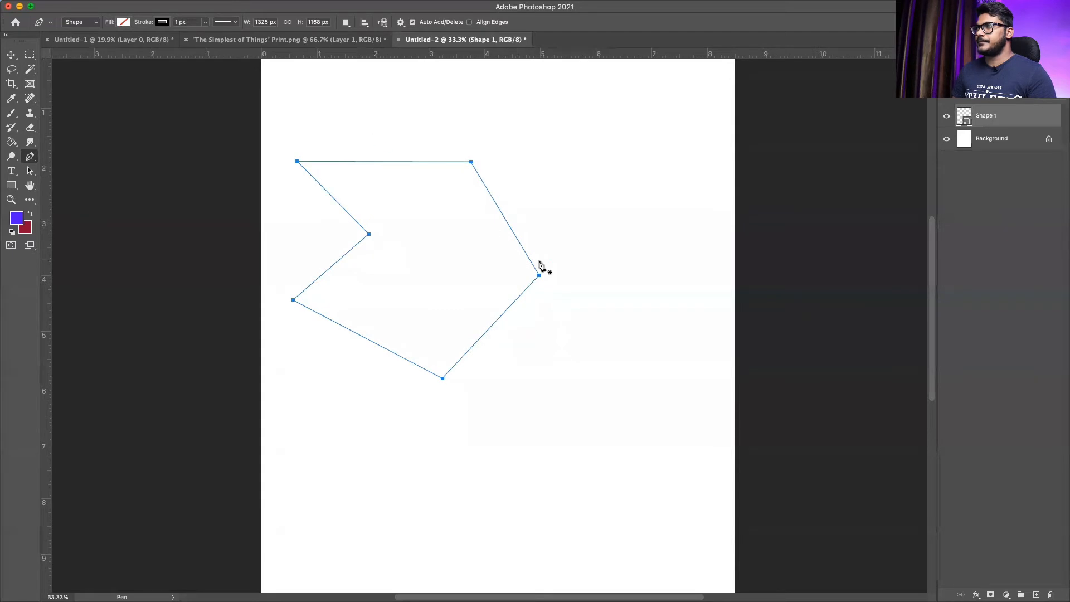
click(945, 115)
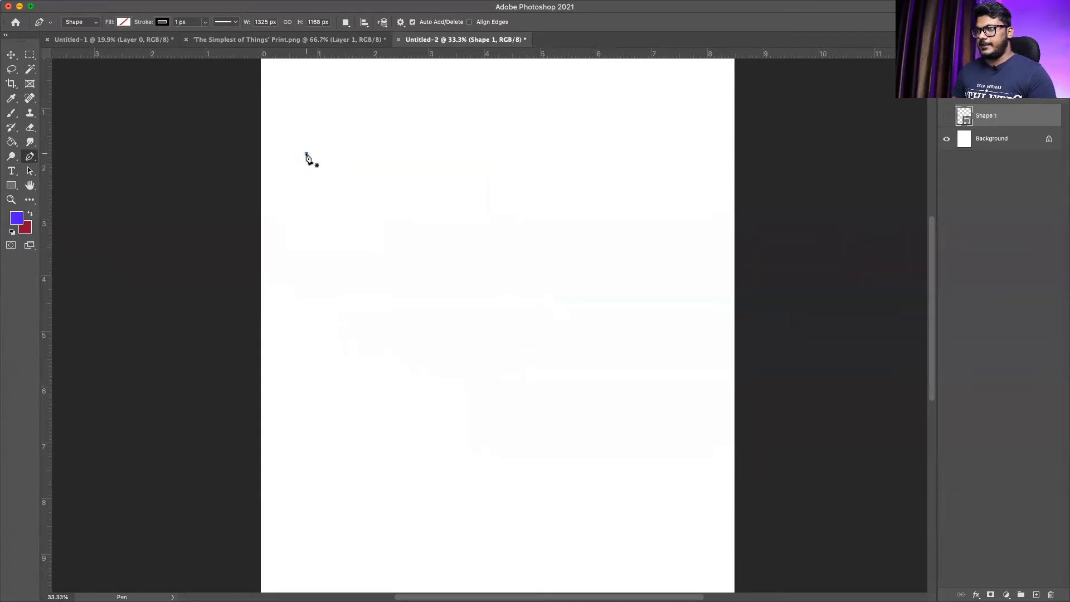
Draw a closed five-point shape with straight sides, about 1525 x 1344 px, using the Pen tool.
click(306, 154)
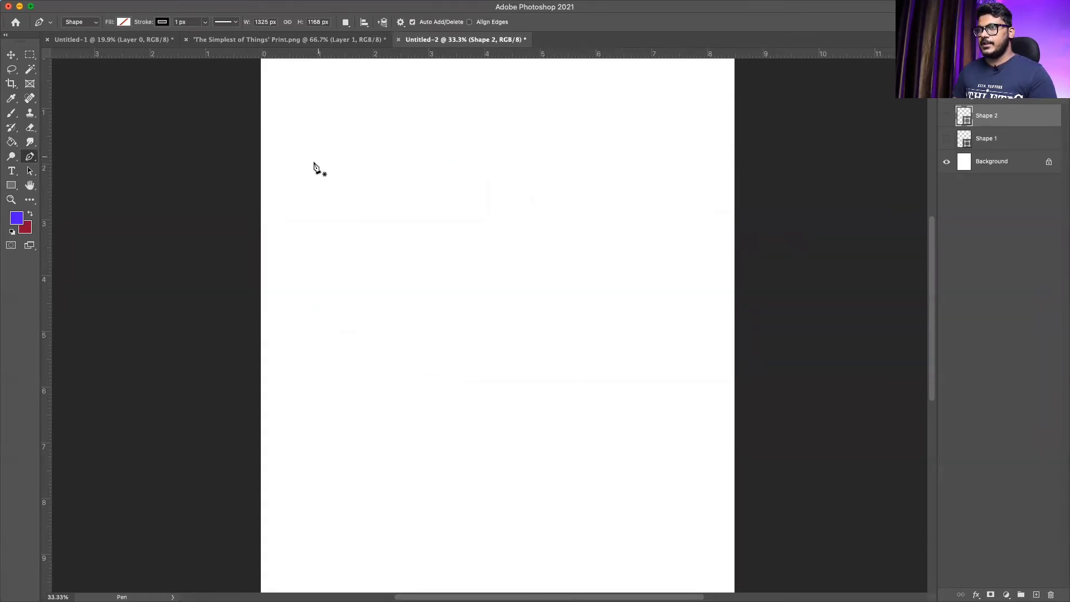
click(333, 138)
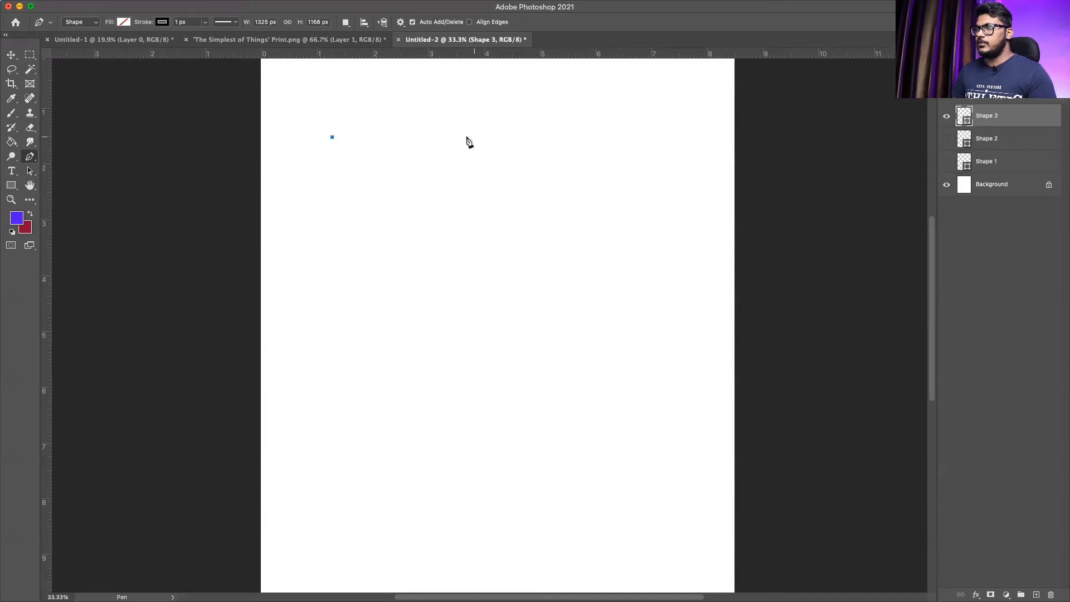
click(542, 129)
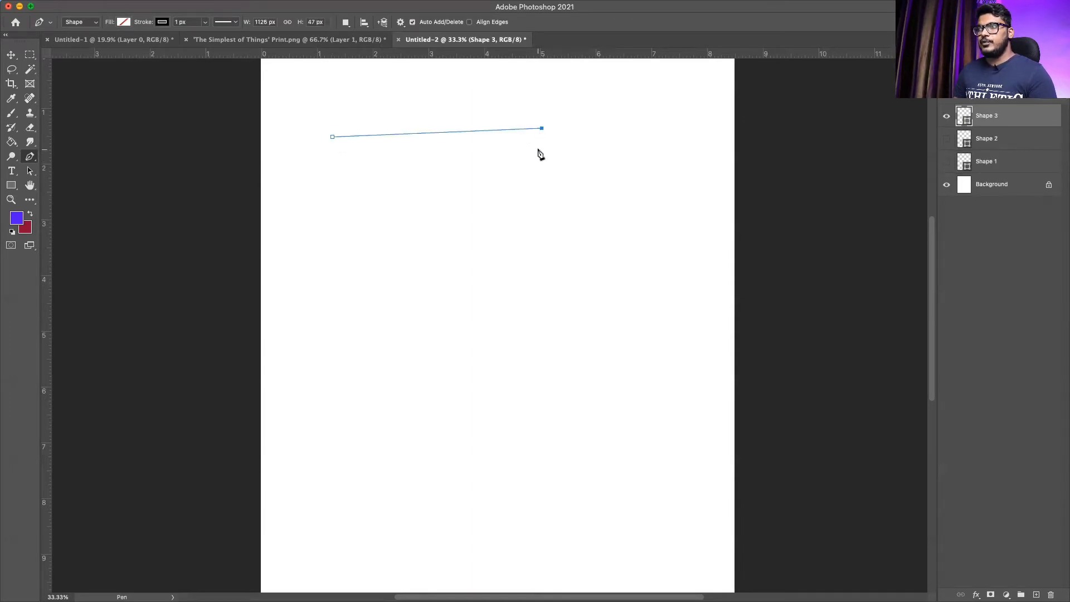
click(569, 269)
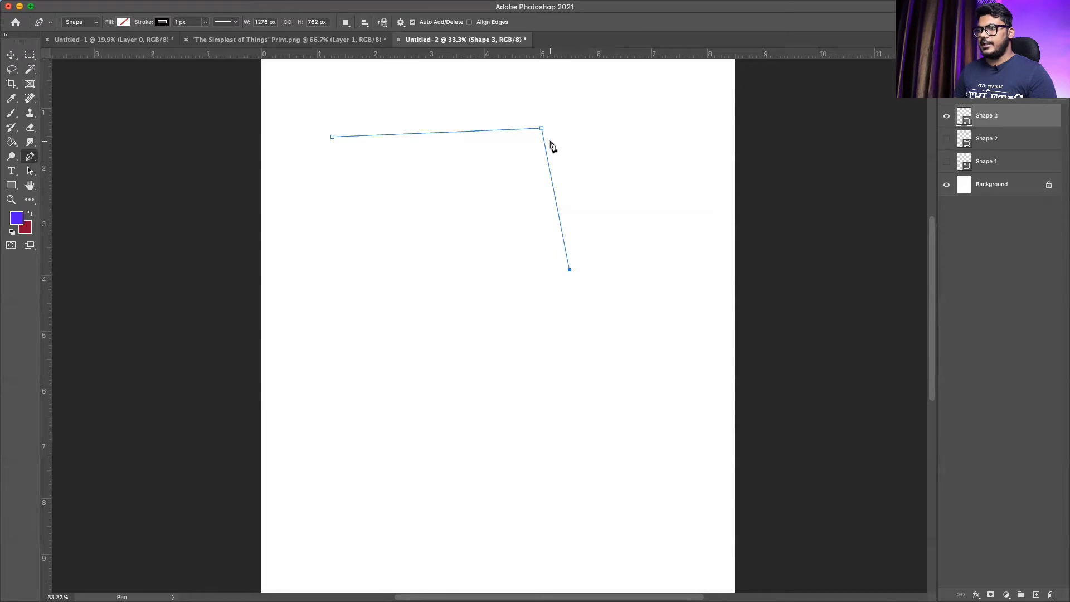
click(397, 378)
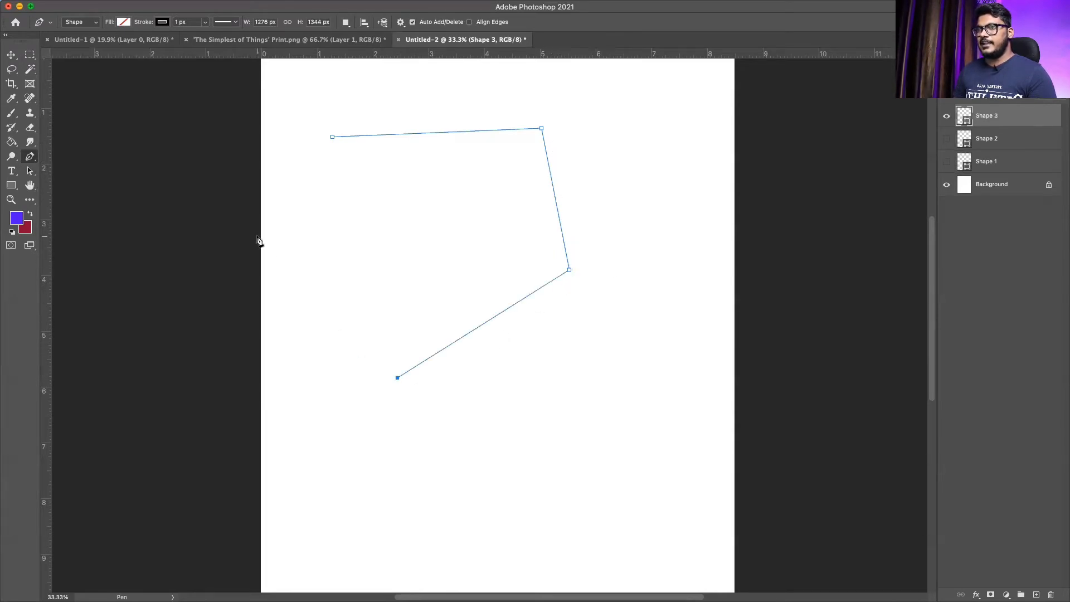
click(285, 221)
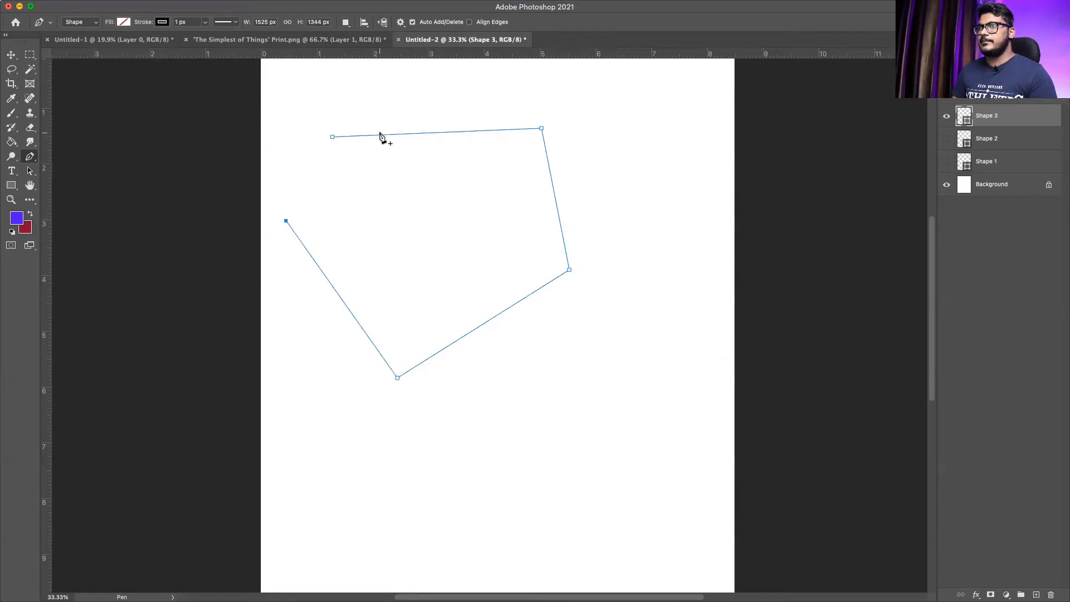
click(332, 137)
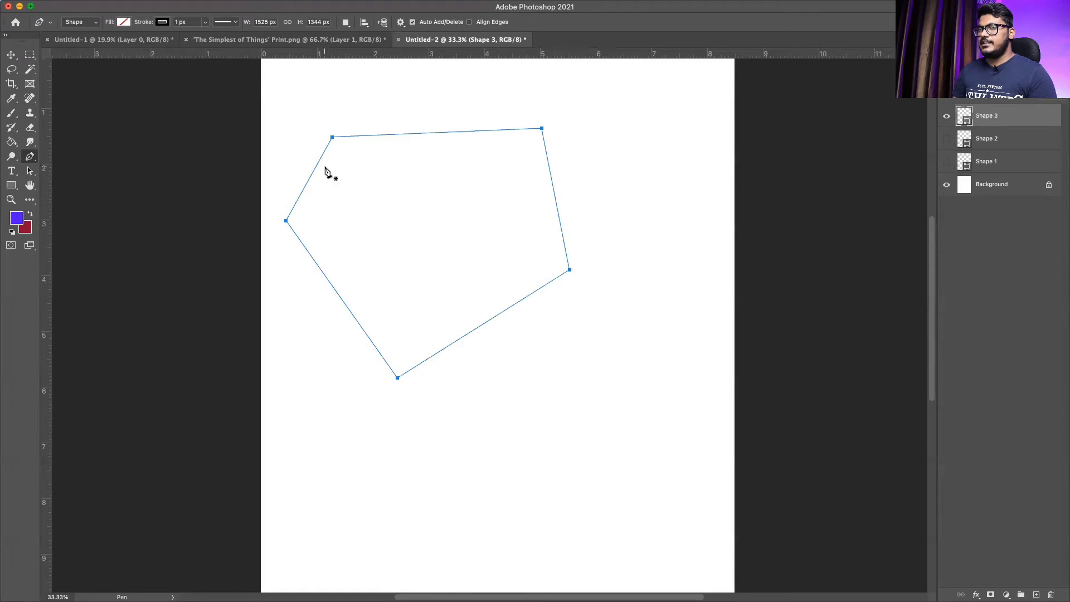
Try several recently used fill colours on the five-point shape, ending with near-black brown, and hide its layer.
click(124, 23)
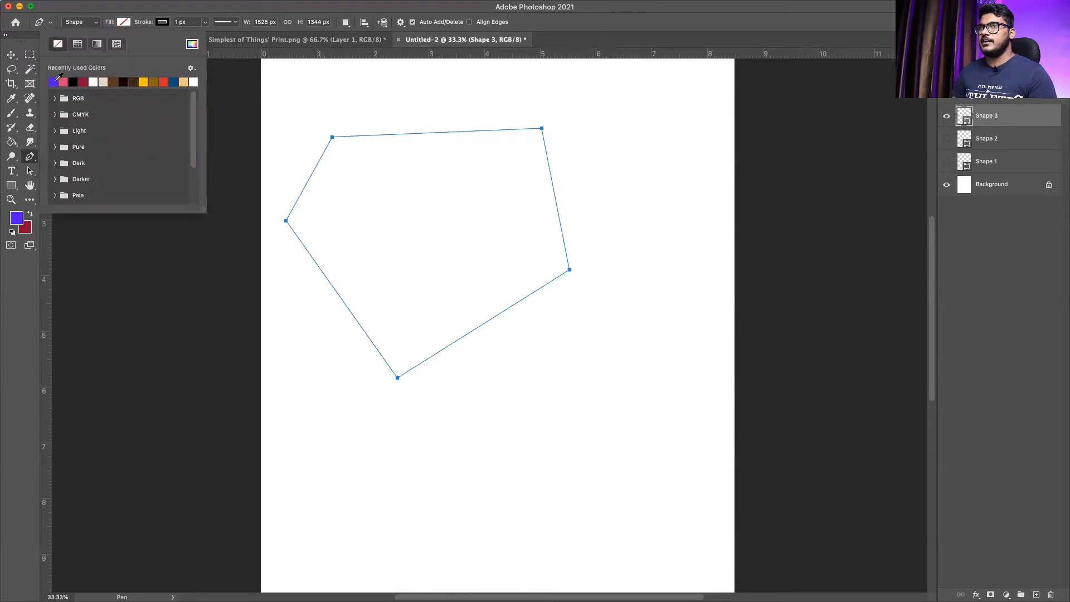
click(64, 81)
click(154, 82)
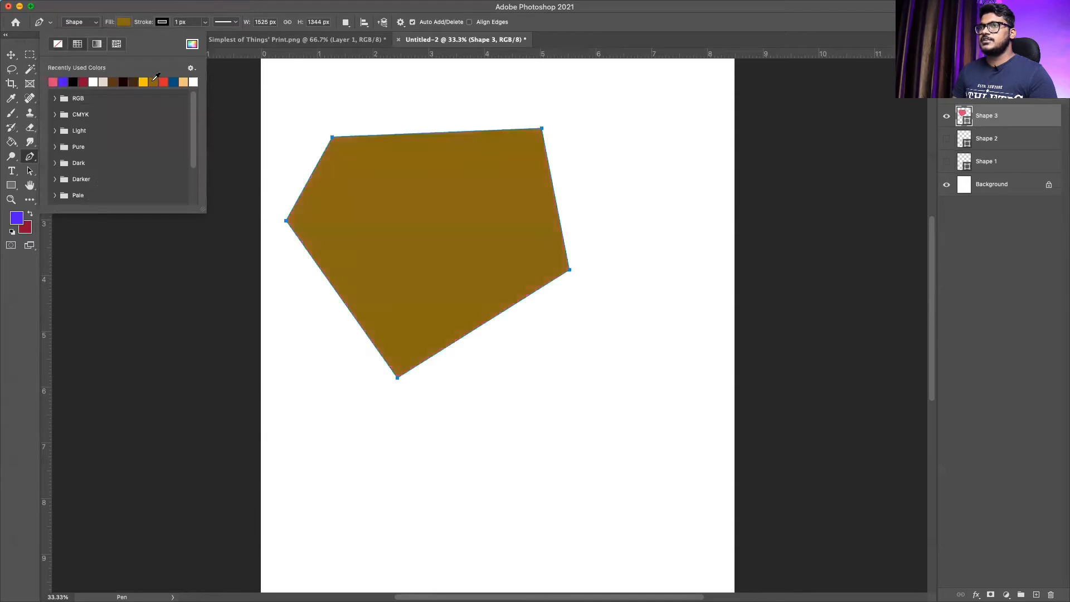
click(164, 82)
click(173, 82)
click(185, 82)
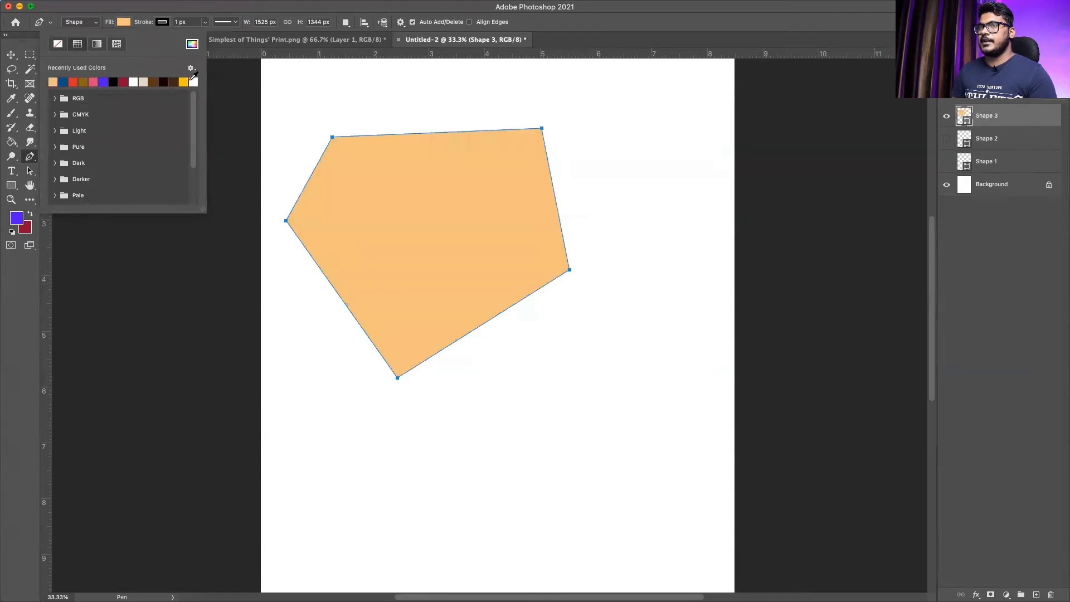
click(194, 82)
click(182, 82)
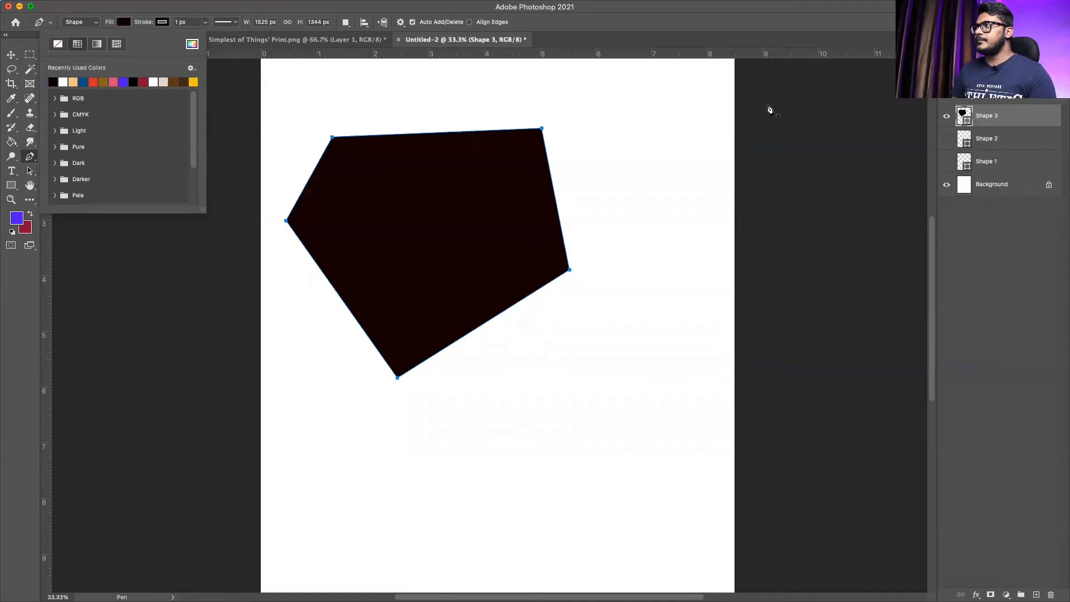
click(947, 117)
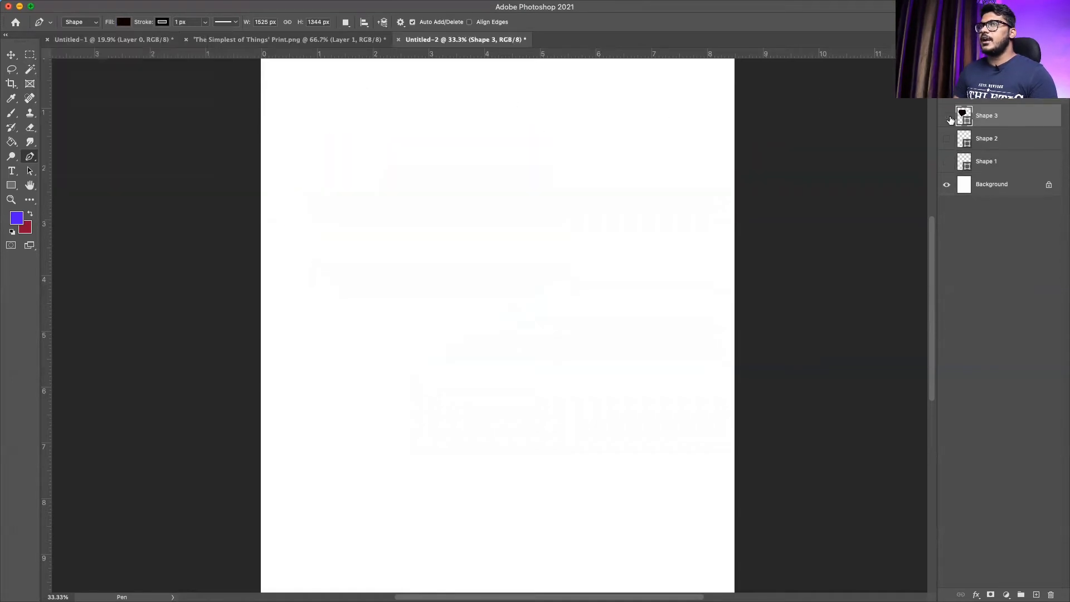
Above the Shape 2 layer, draw an open three-point pen path about 686 x 479 px starting with a downward curve, and hide it.
click(984, 144)
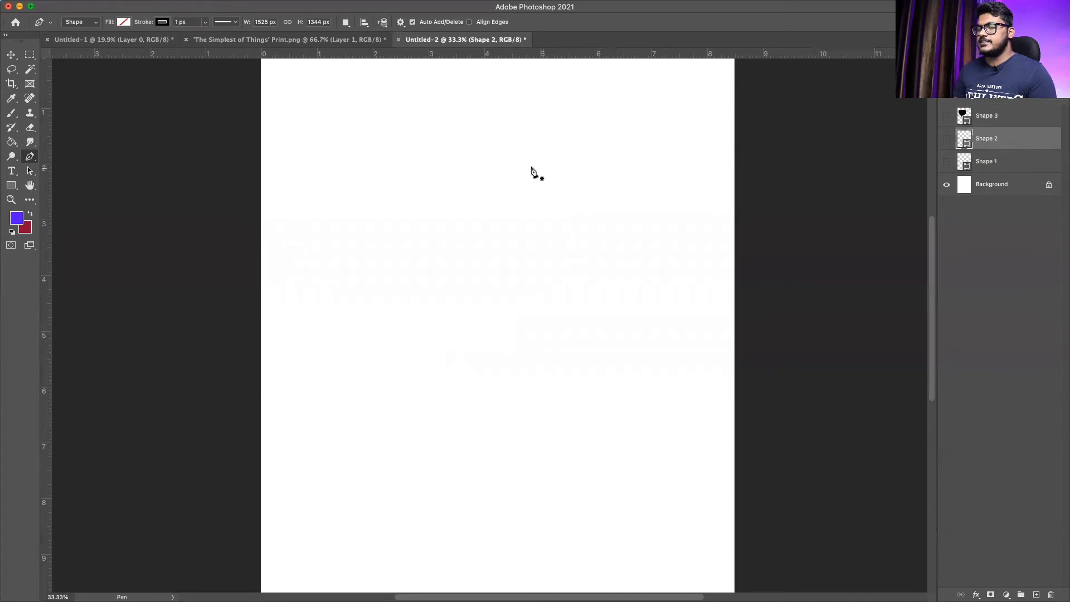
click(301, 176)
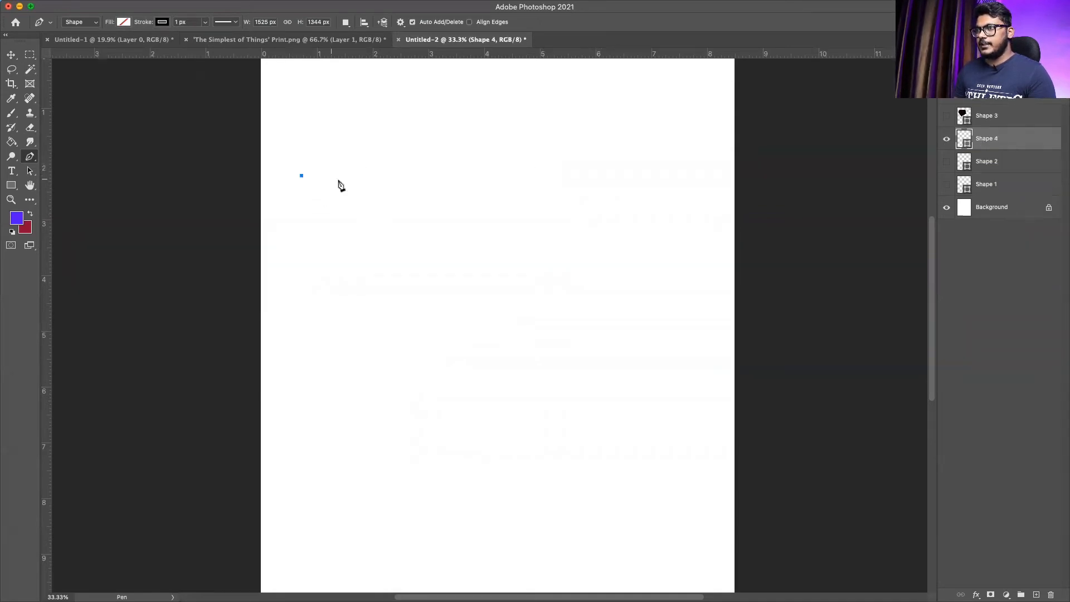
click(419, 172)
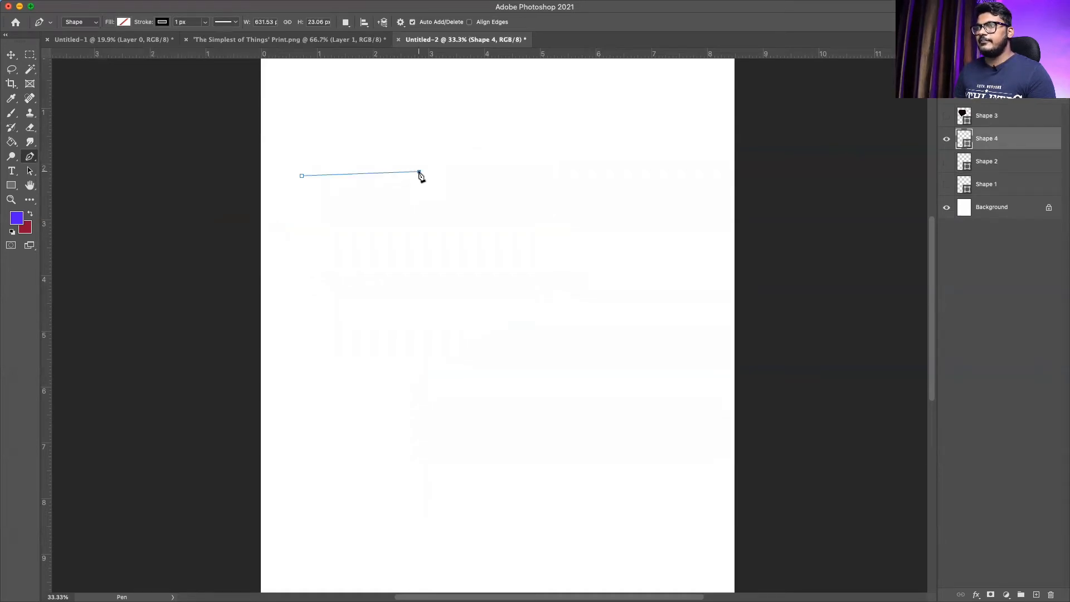
scroll(420, 176, down, 1)
drag(419, 160, 469, 124)
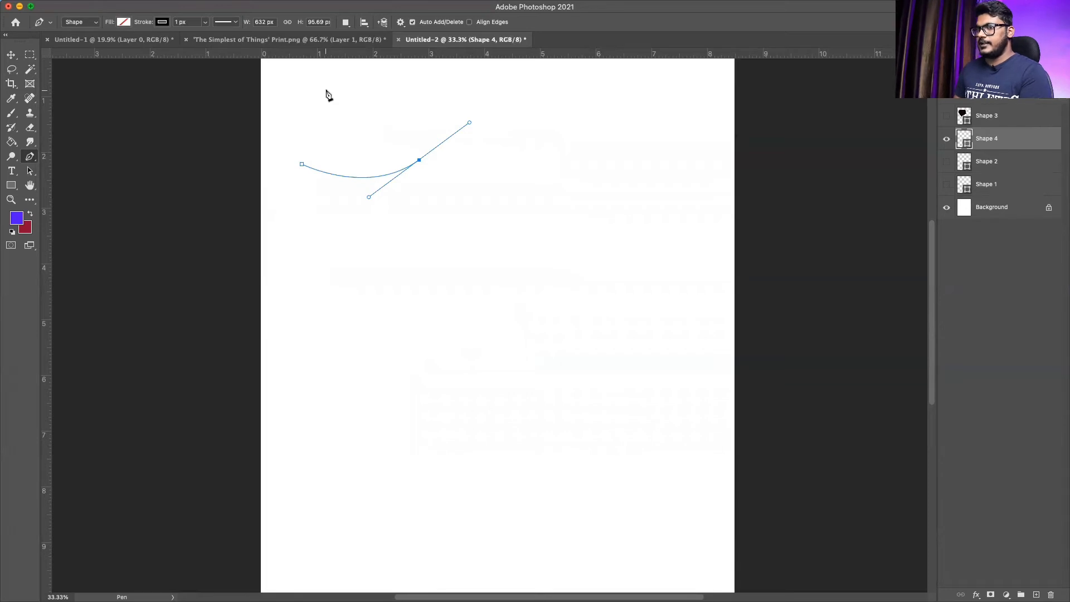
click(314, 240)
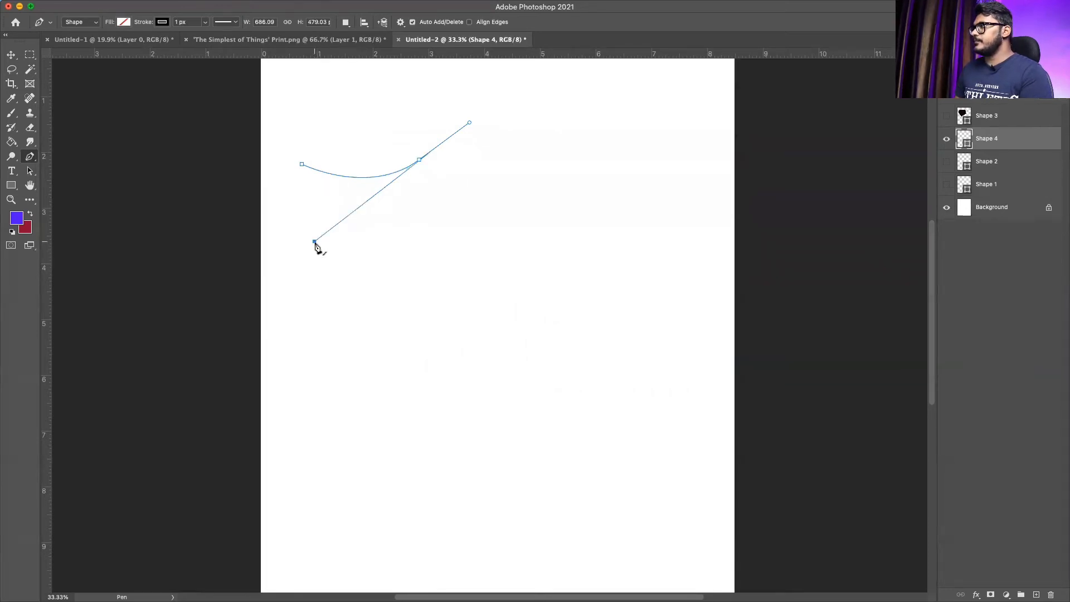
click(946, 138)
On a new layer above Shape 2, draw an open wave of four alternating-curve points about 1817 x 460 px with the Pen tool, and hide it.
click(985, 162)
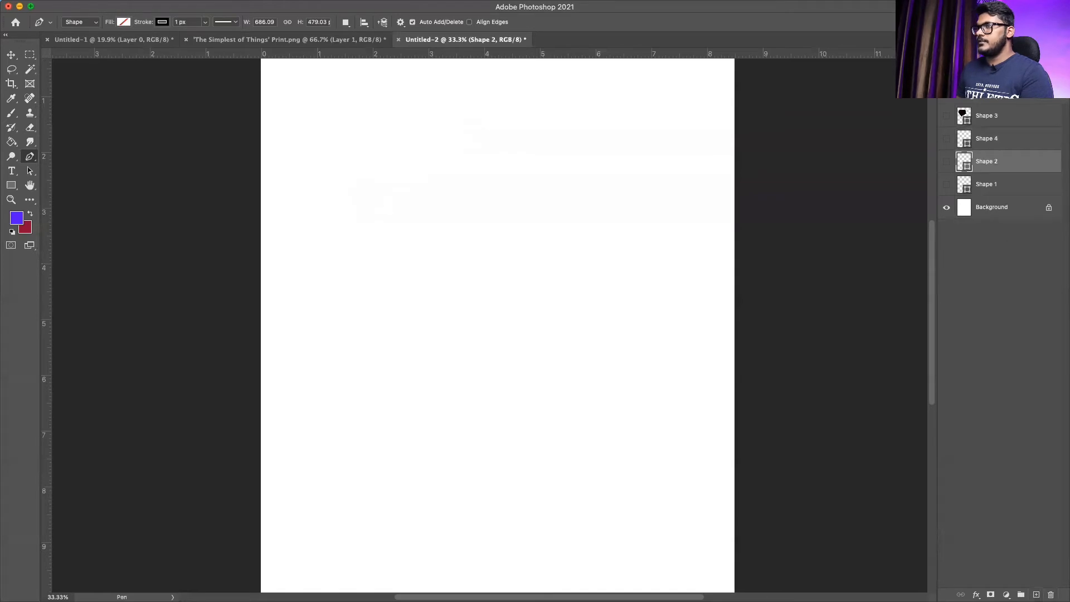
click(1036, 594)
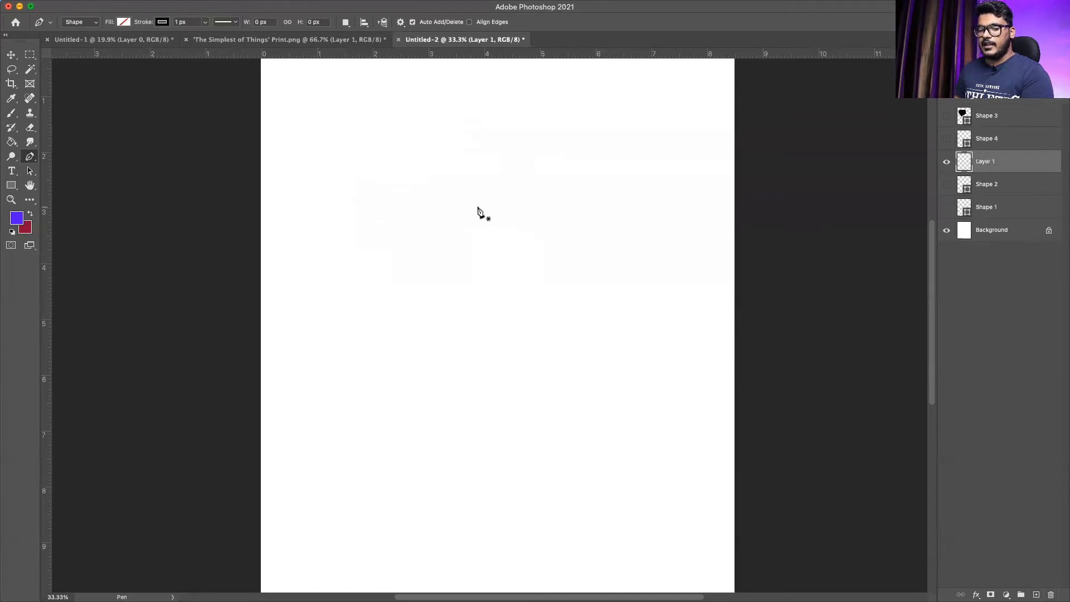
click(301, 200)
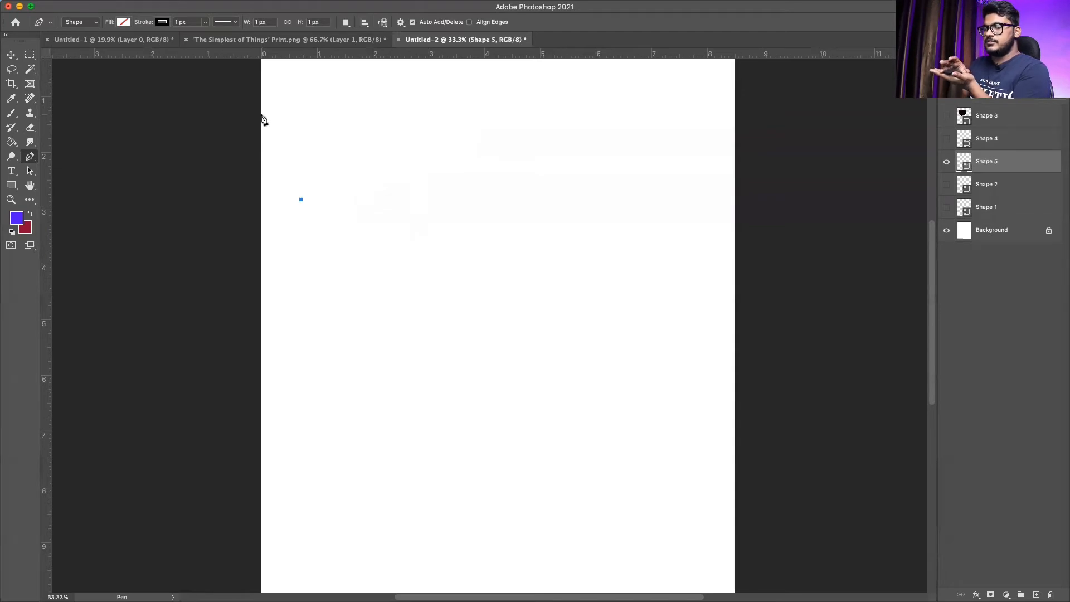
scroll(262, 118, left, 3)
scroll(263, 118, up, 1)
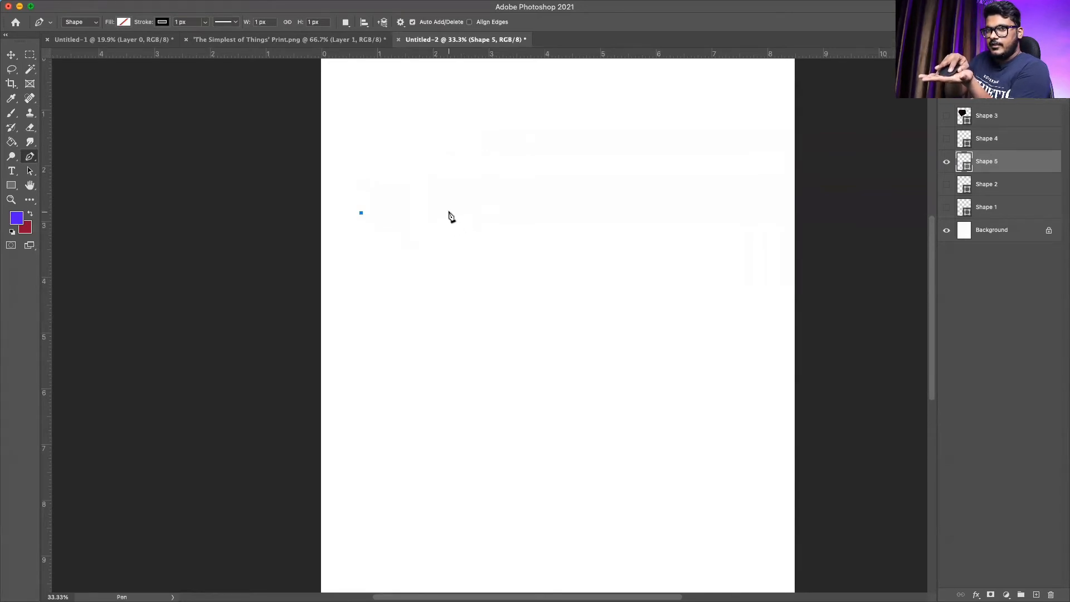
click(449, 212)
drag(453, 212, 496, 134)
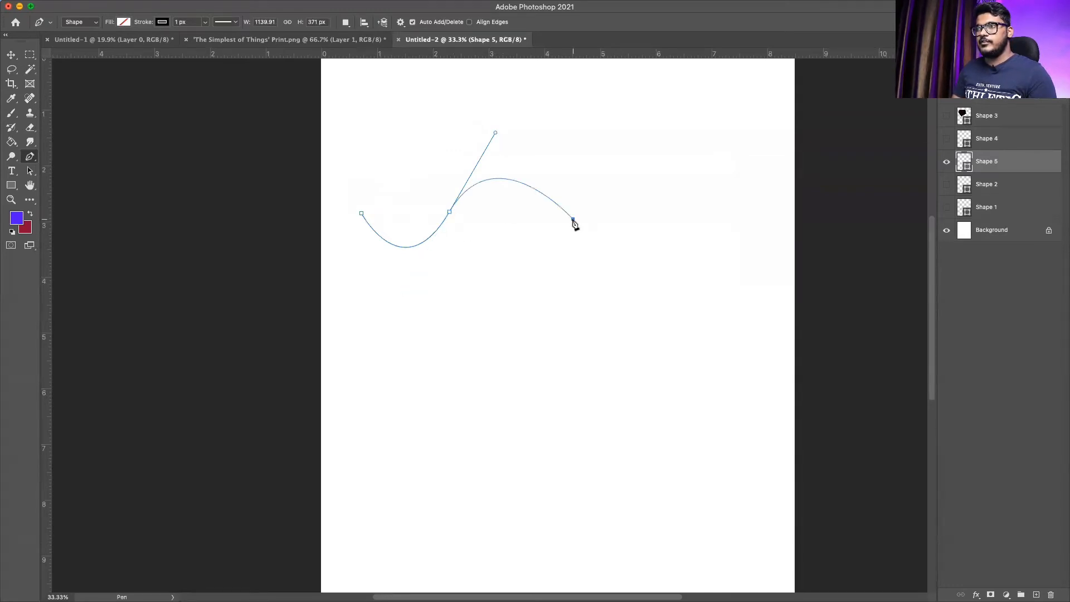
drag(573, 219, 587, 258)
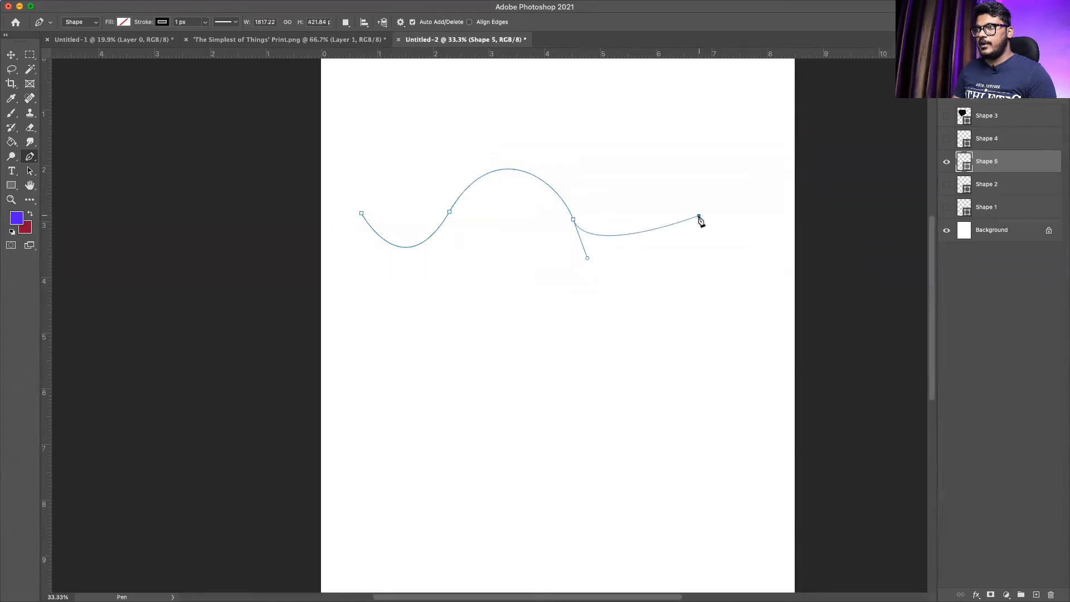
drag(699, 216, 718, 158)
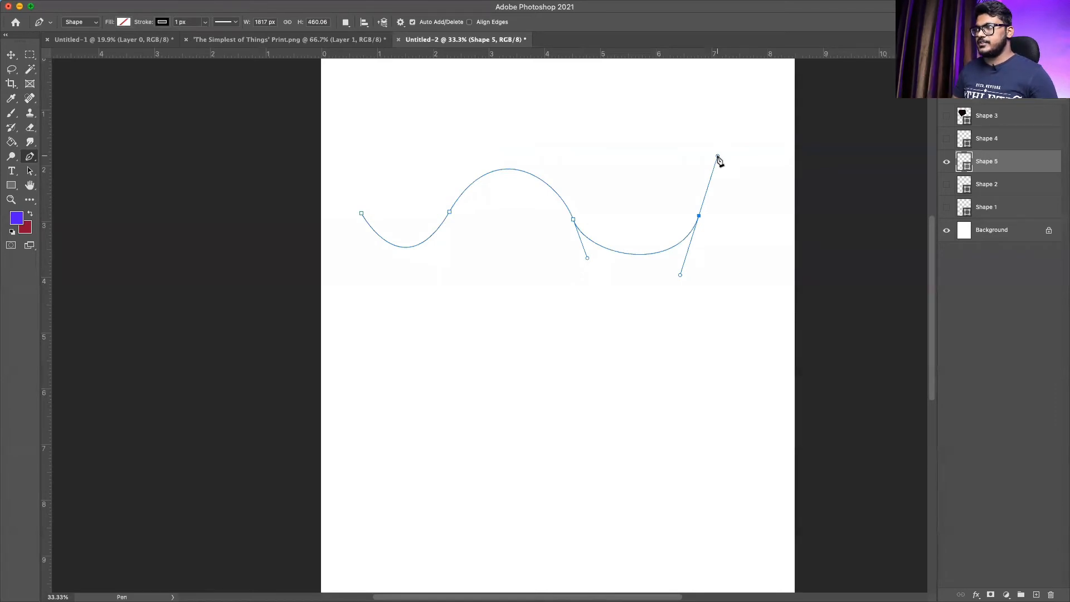
click(946, 161)
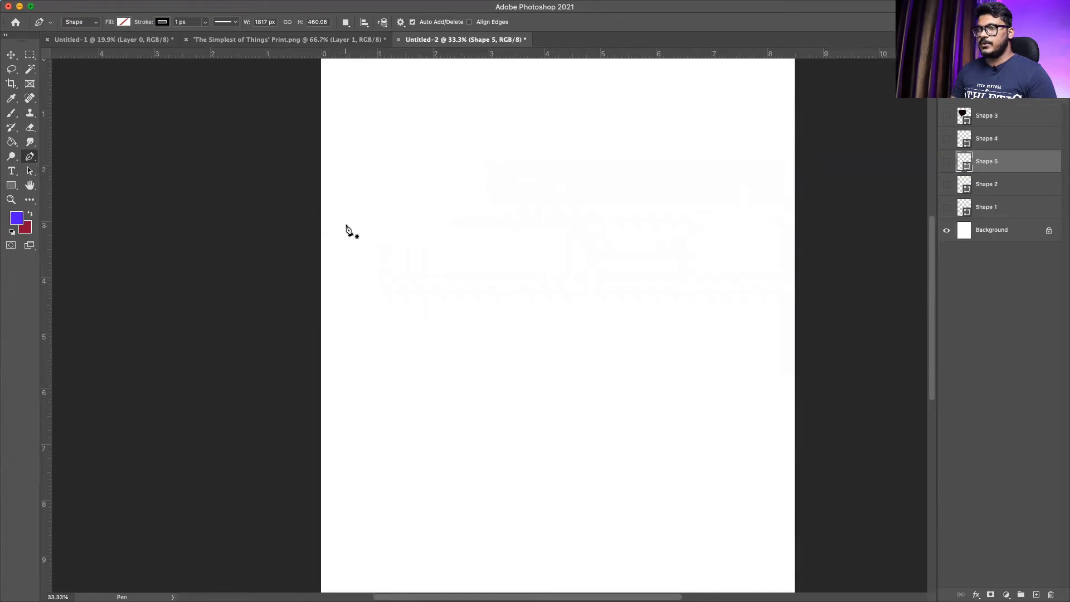
Draw a row of three downward arcs about 1838 x 140 px, removing the outgoing handle at each joint, and hide the layer.
click(347, 217)
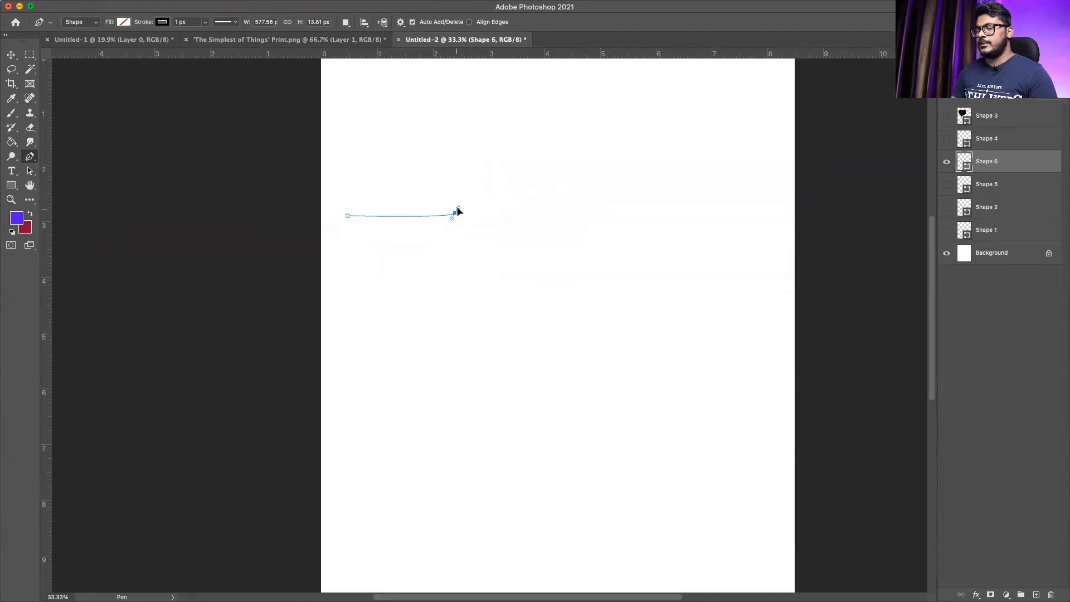
drag(455, 213, 492, 179)
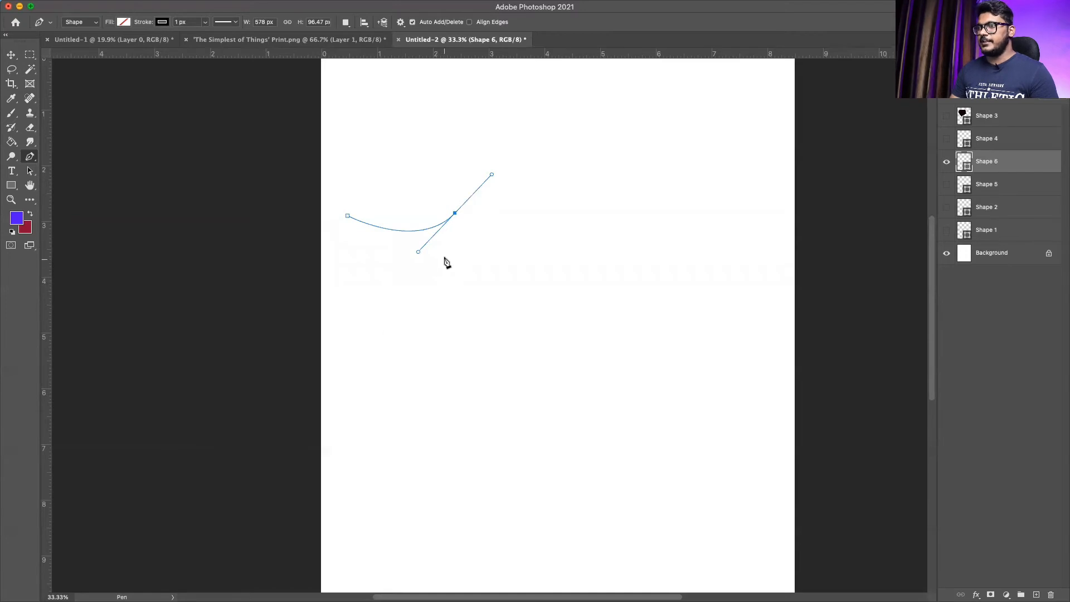
click(456, 215)
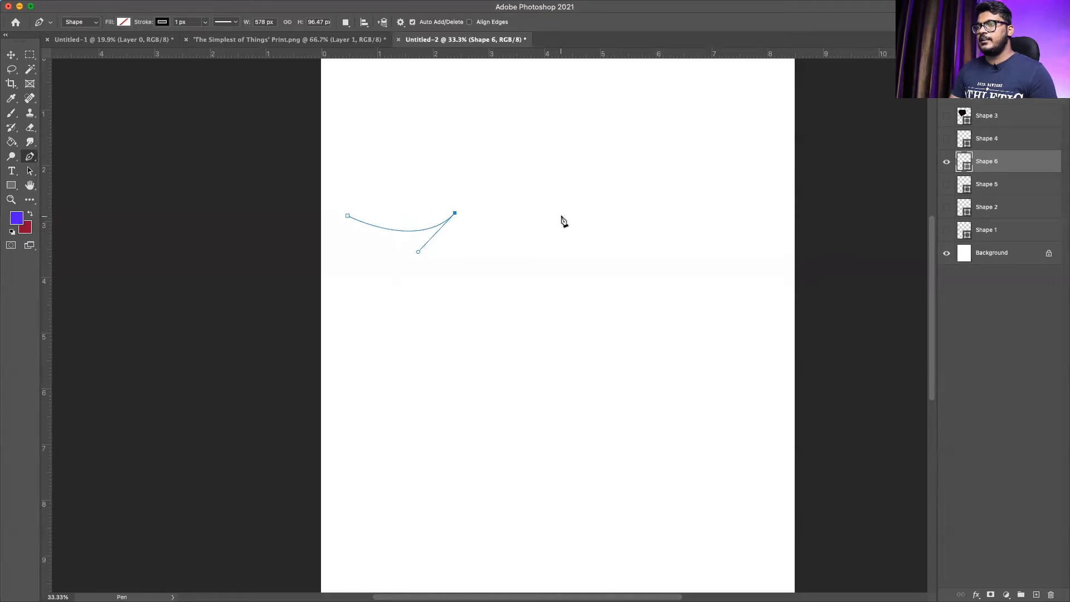
drag(566, 209, 607, 169)
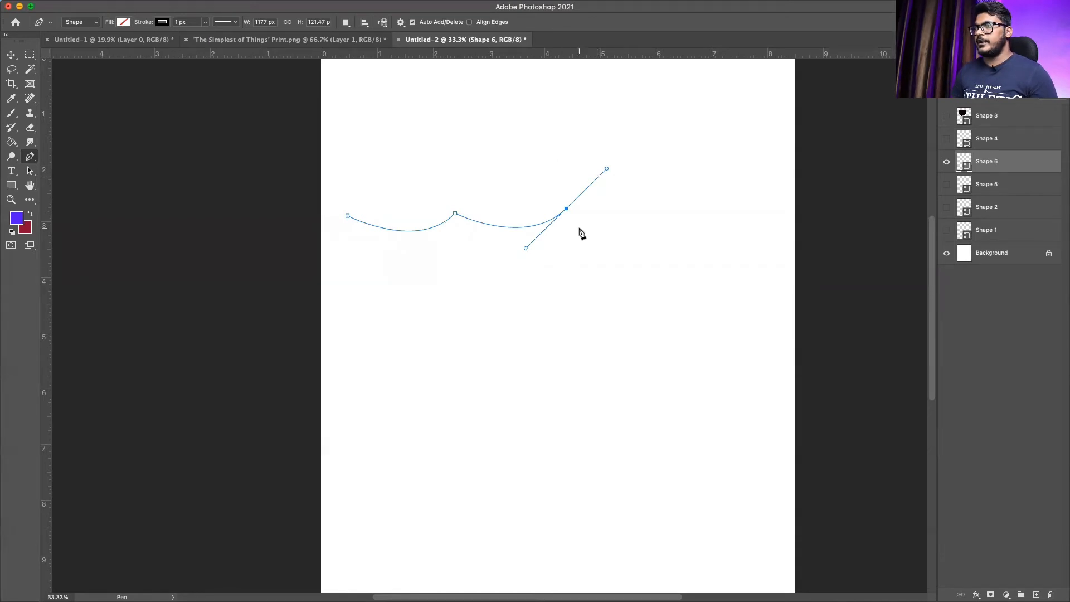
alt+click(566, 209)
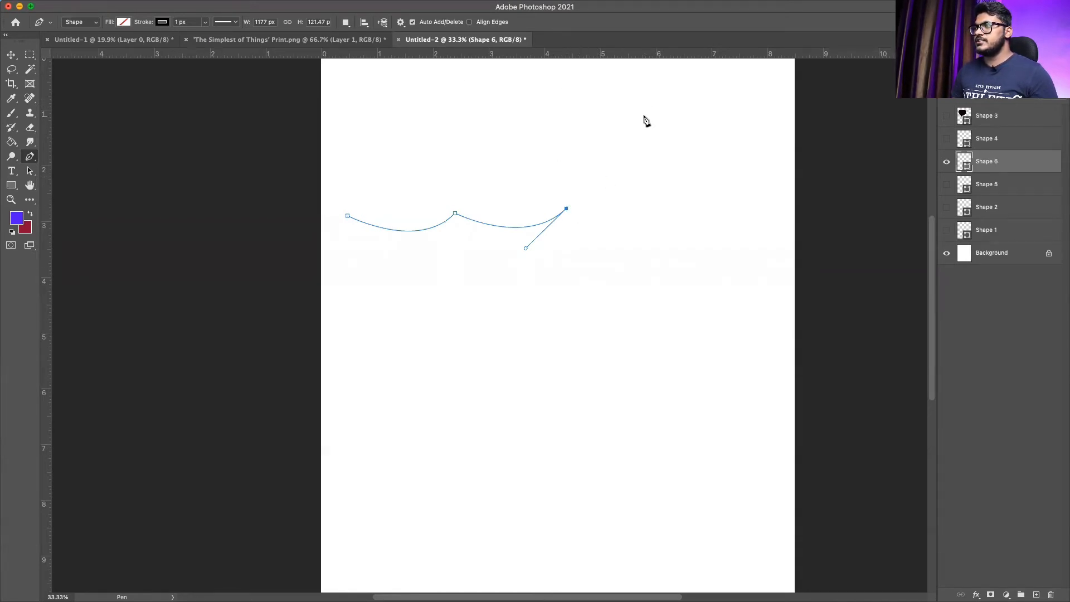
drag(689, 205, 741, 156)
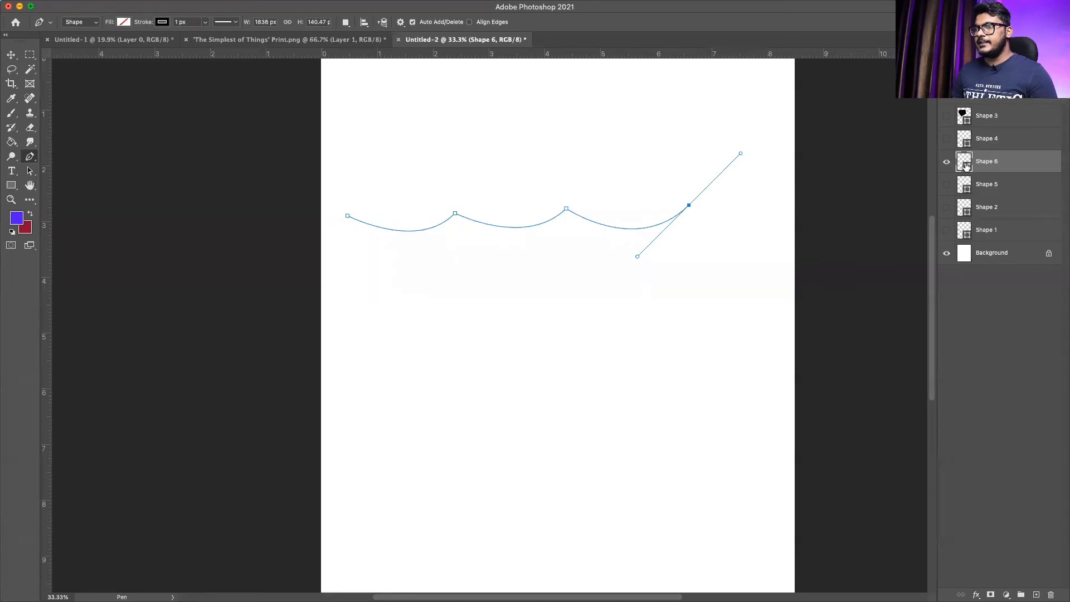
click(946, 162)
On a new layer, draw two downward arcs about 1344 x 117 px with the Pen tool, removing the joint's outgoing handle, and hide it.
click(358, 215)
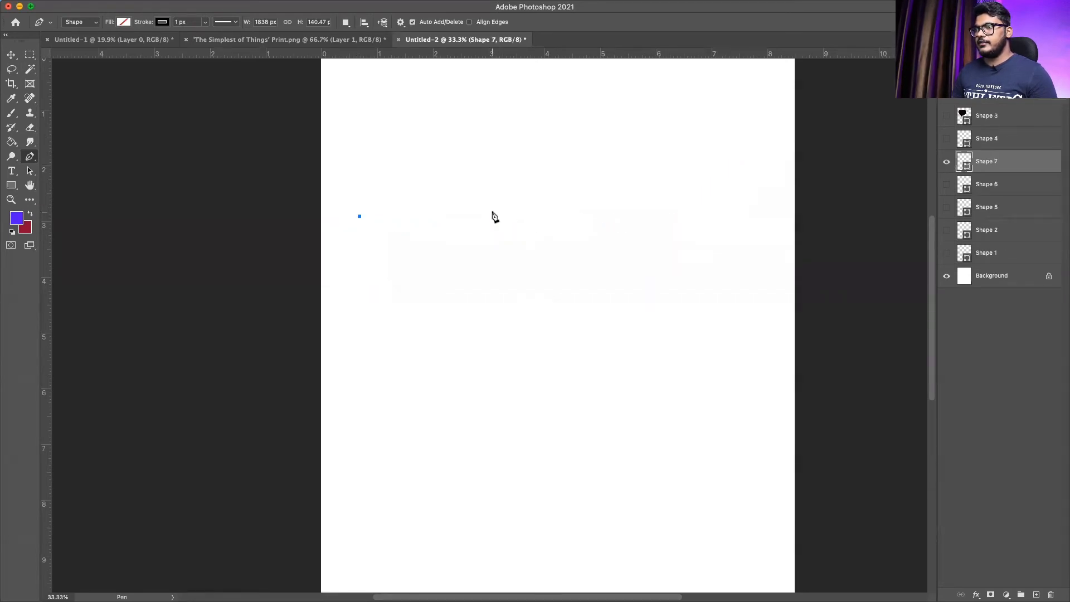
drag(486, 211, 537, 166)
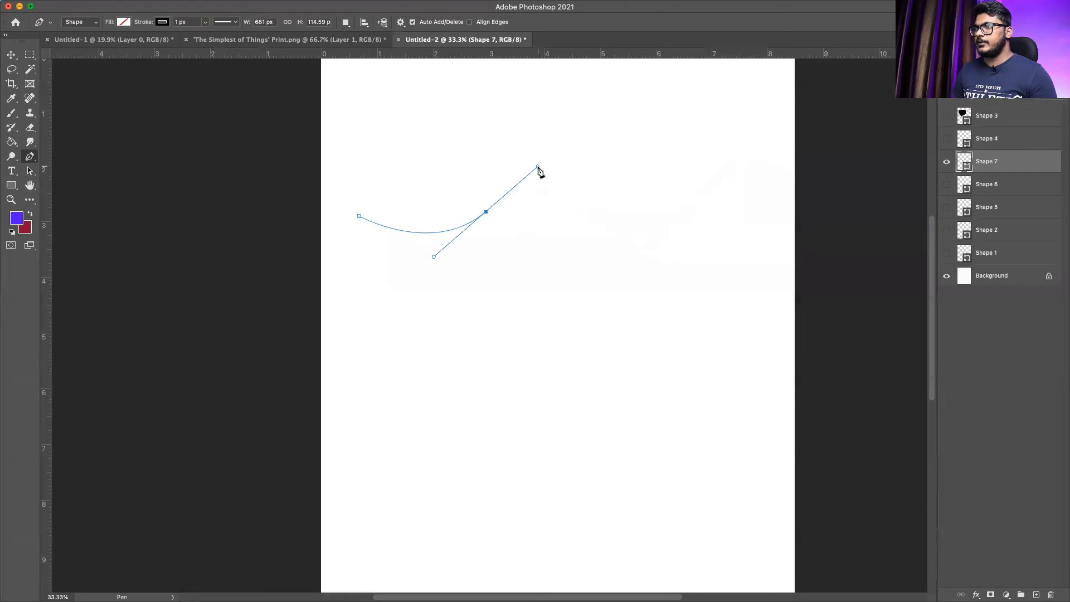
alt+click(486, 212)
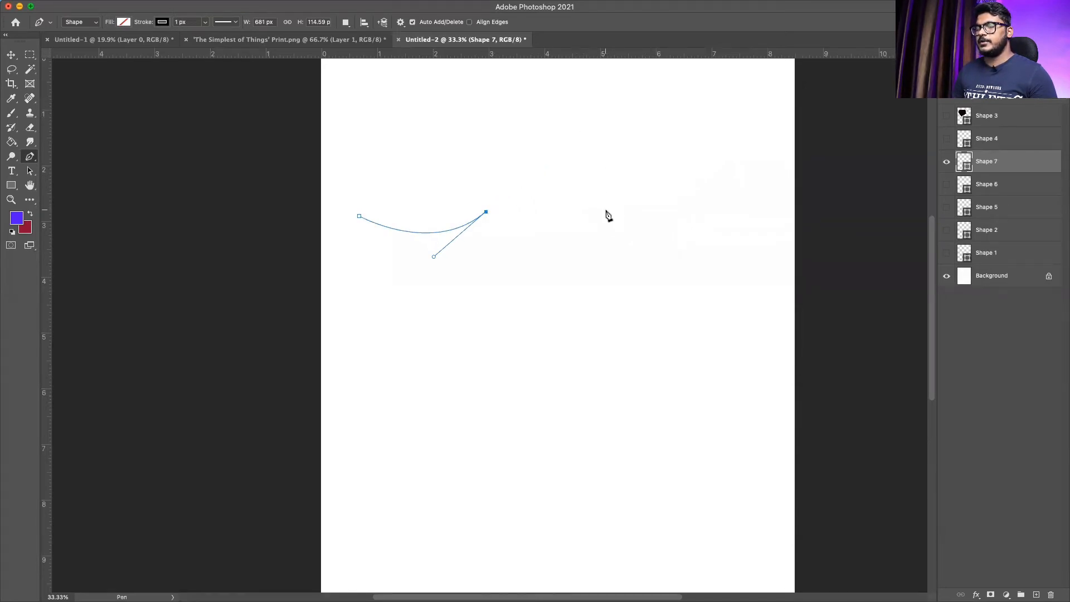
drag(609, 211, 663, 169)
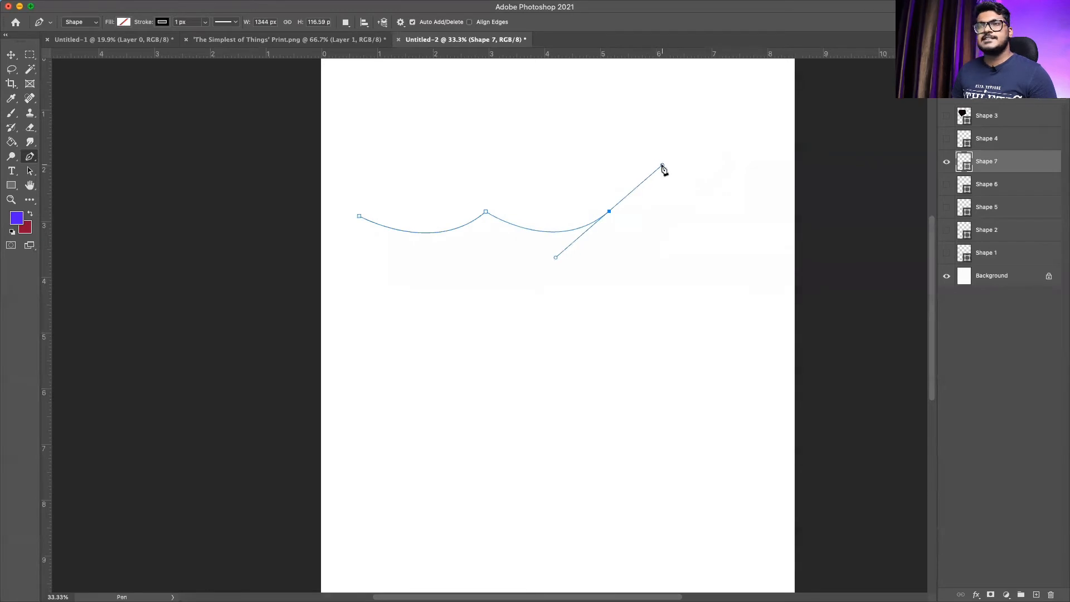
click(945, 161)
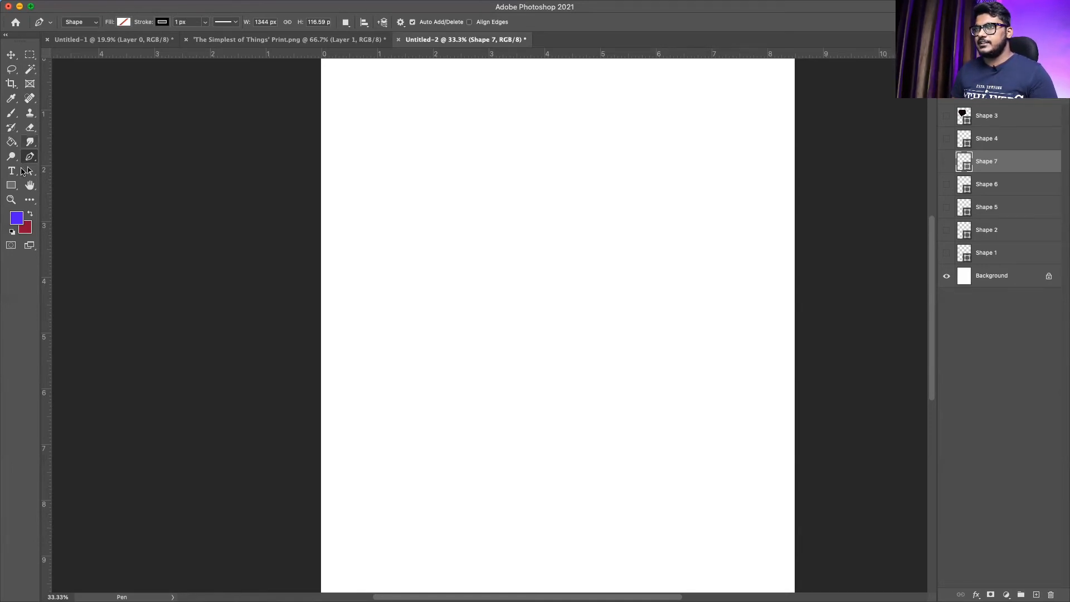
Draw a rounded rectangle about 919 x 686 px in the upper middle of the page and fill it with dark blue.
key(u)
drag(431, 173, 601, 299)
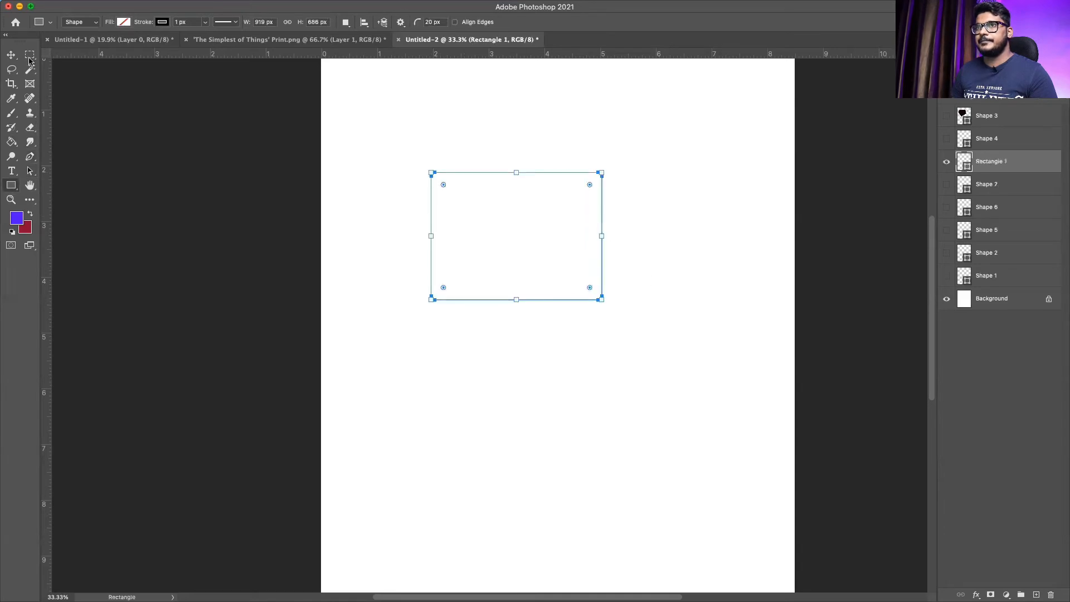
click(128, 26)
click(84, 82)
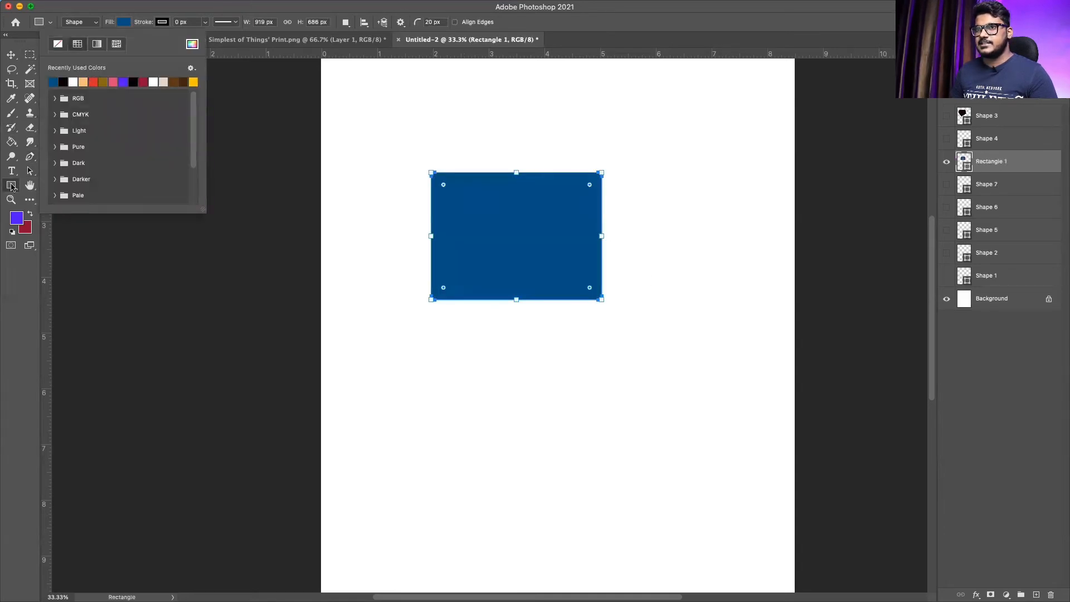
Try a recent pink as the rectangle's fill, and replace it with a custom dark crimson from the colour picker.
click(11, 186)
right_click(11, 186)
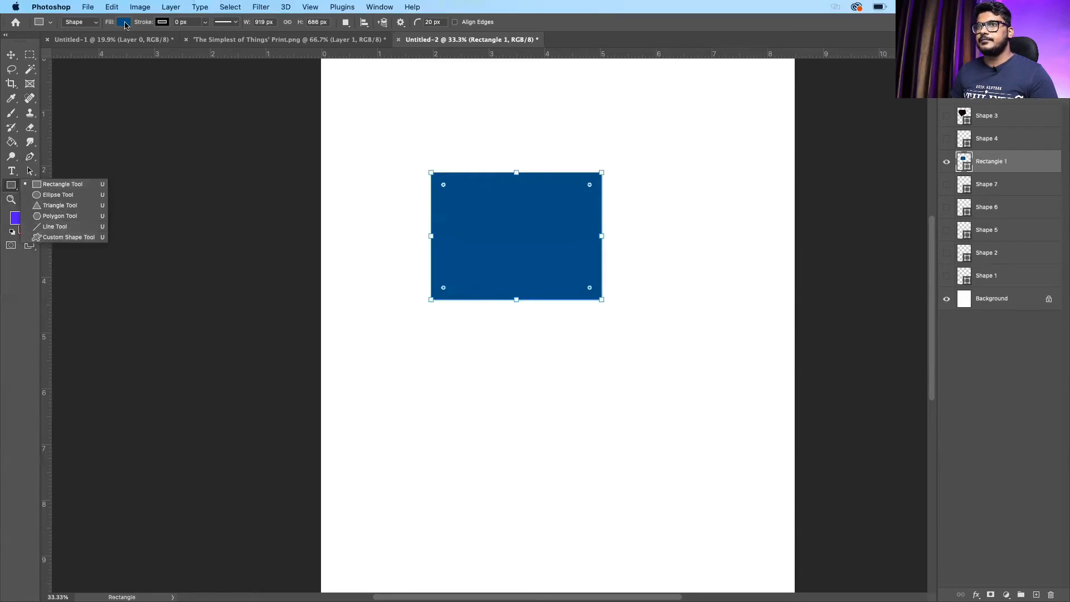
click(163, 22)
click(114, 83)
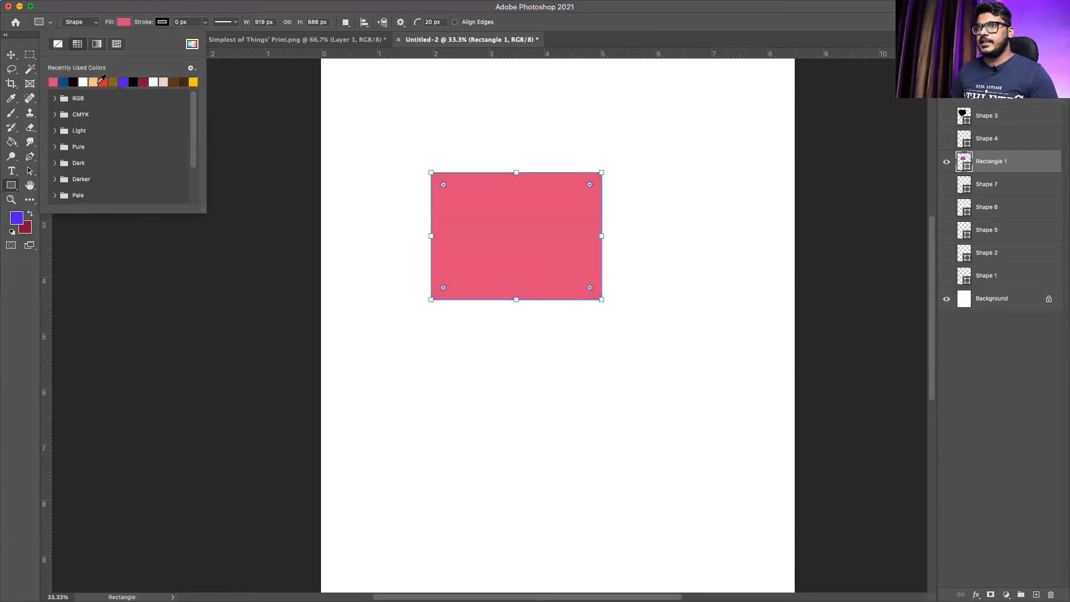
click(192, 44)
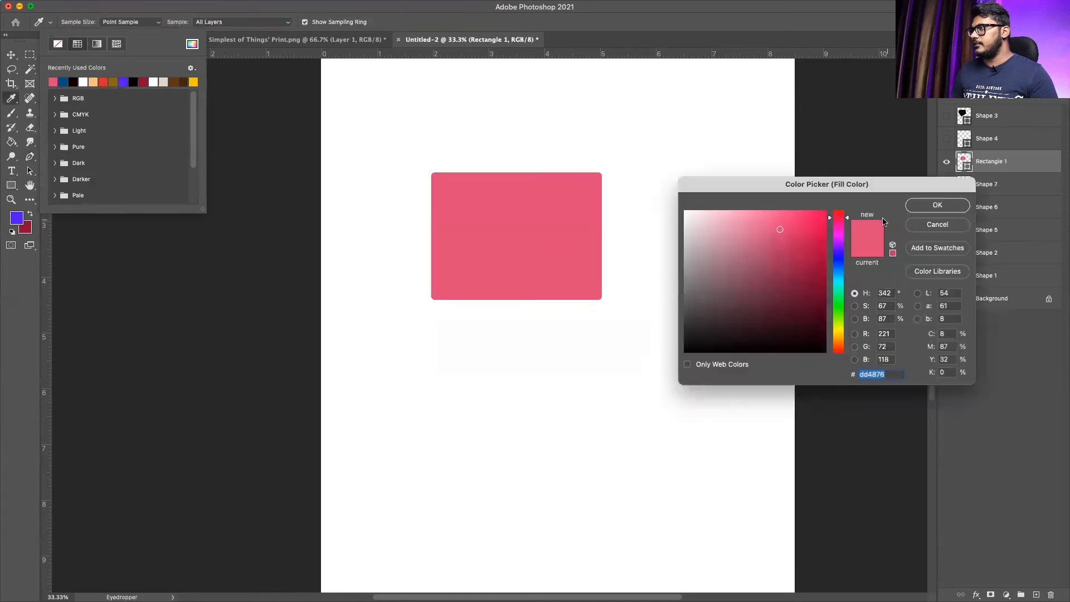
click(814, 272)
click(937, 205)
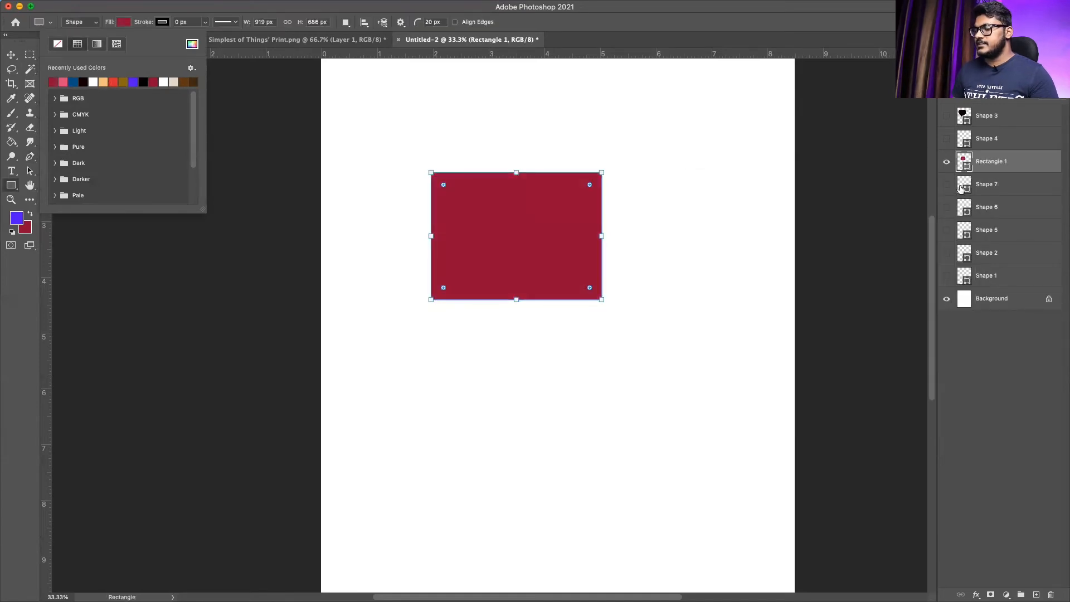
click(981, 162)
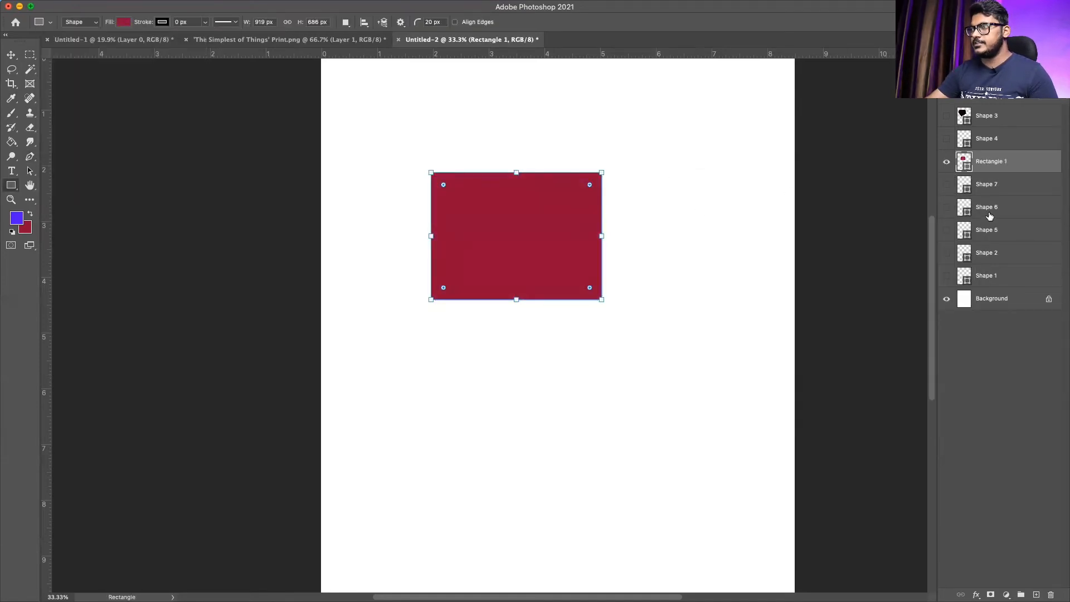
Choose the Burn tool and rasterize the crimson rectangle's shape layer.
key(super+plus)
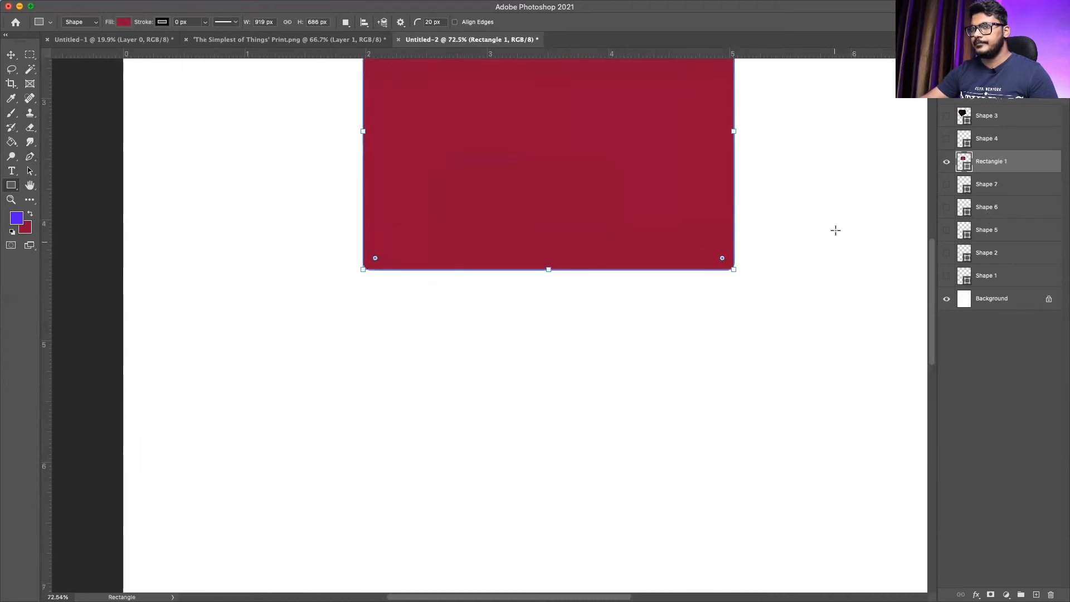
scroll(840, 213, up, 5)
scroll(840, 214, right, 3)
scroll(839, 213, up, 4)
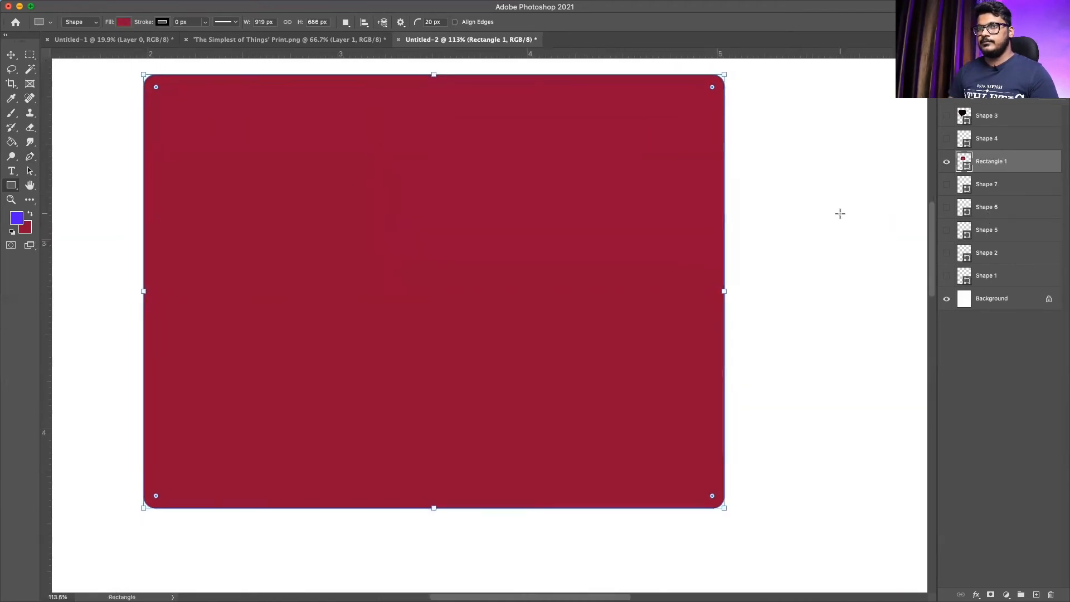
scroll(840, 213, down, 1)
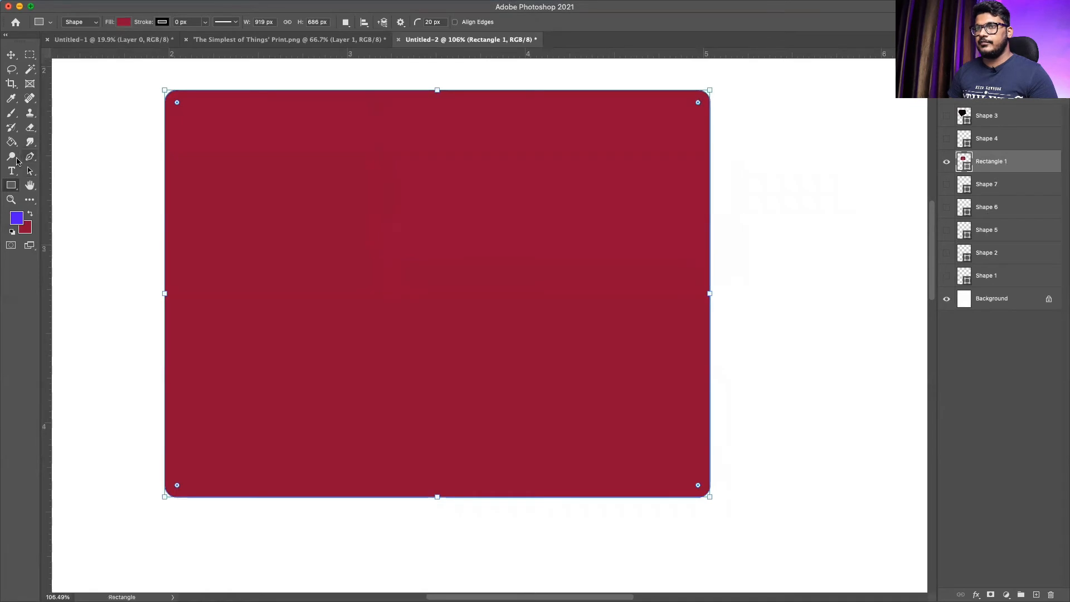
click(11, 156)
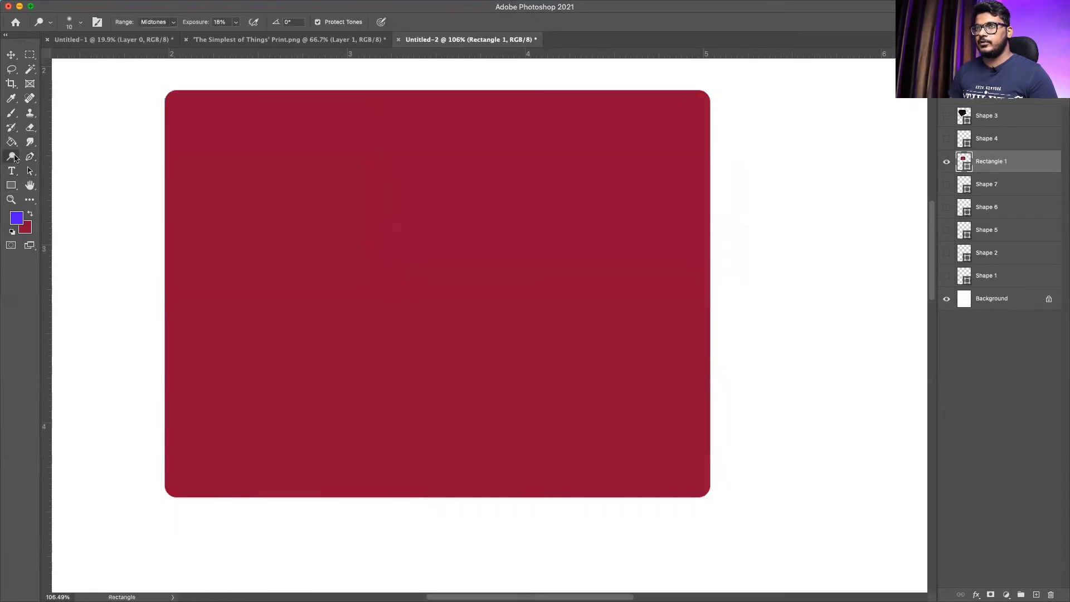
click(62, 166)
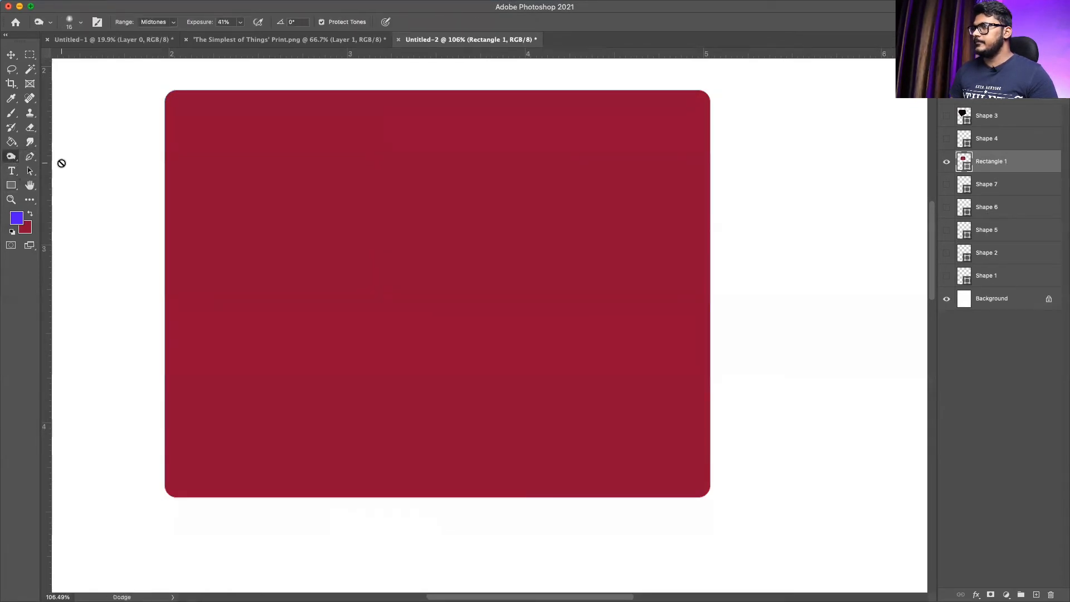
click(672, 178)
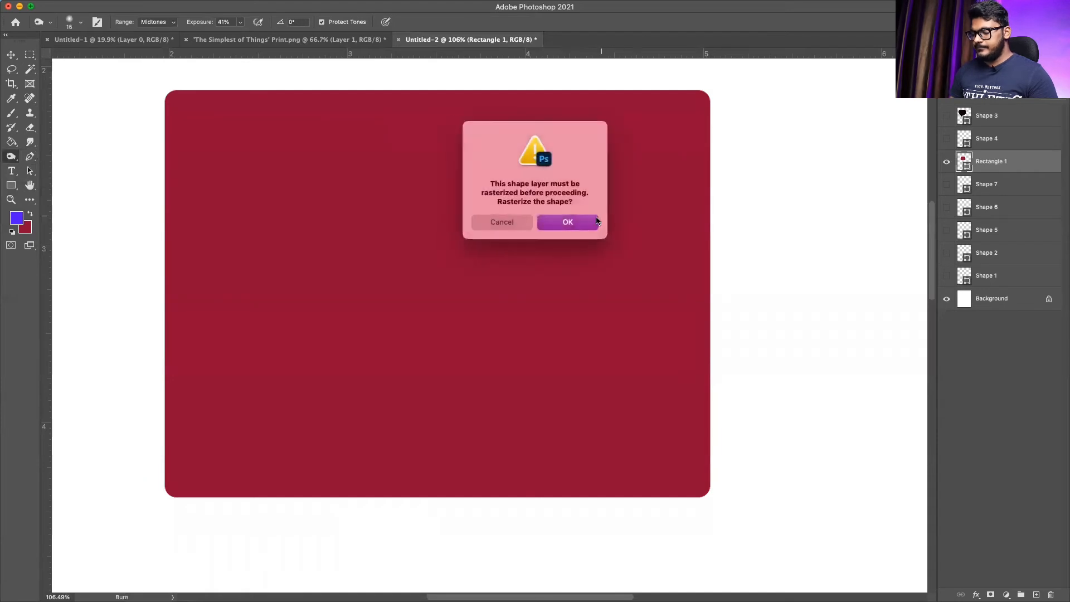
click(561, 222)
Set the Burn brush size to 200 px and darken the rectangle's inner edges all the way round in two passes.
key(bracketright)
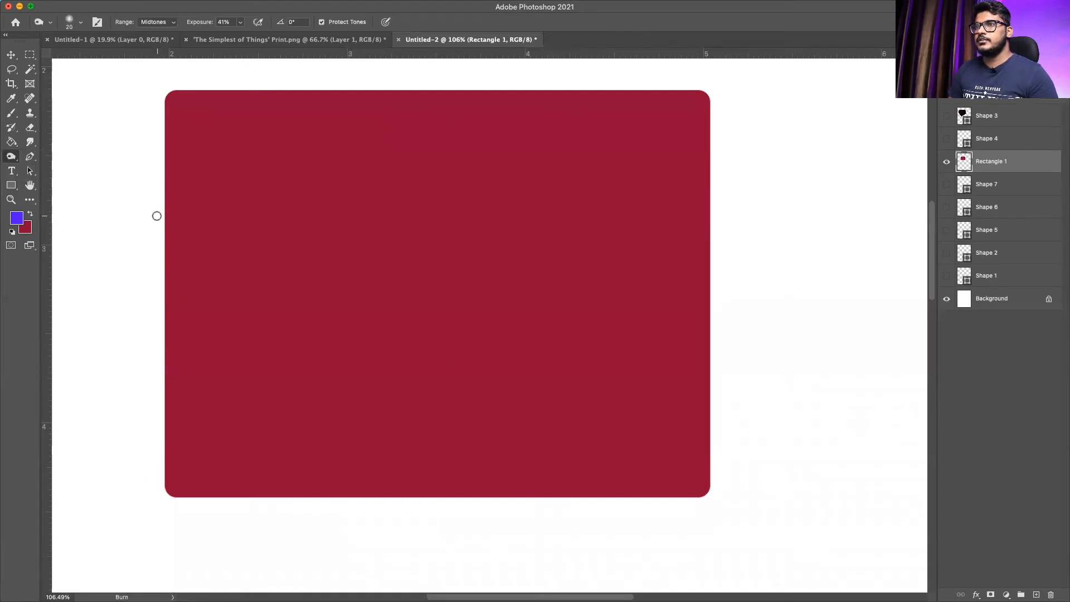
key(bracketright)
key(bracketright)
key(bracketright)
key(bracketright)
key(bracketright)
key(bracketright)
key(bracketright)
key(bracketright)
key(bracketright)
key(bracketright)
key(bracketright)
key(bracketright)
key(bracketright)
key(bracketright)
key(bracketright)
key(bracketright)
key(bracketright)
key(bracketright)
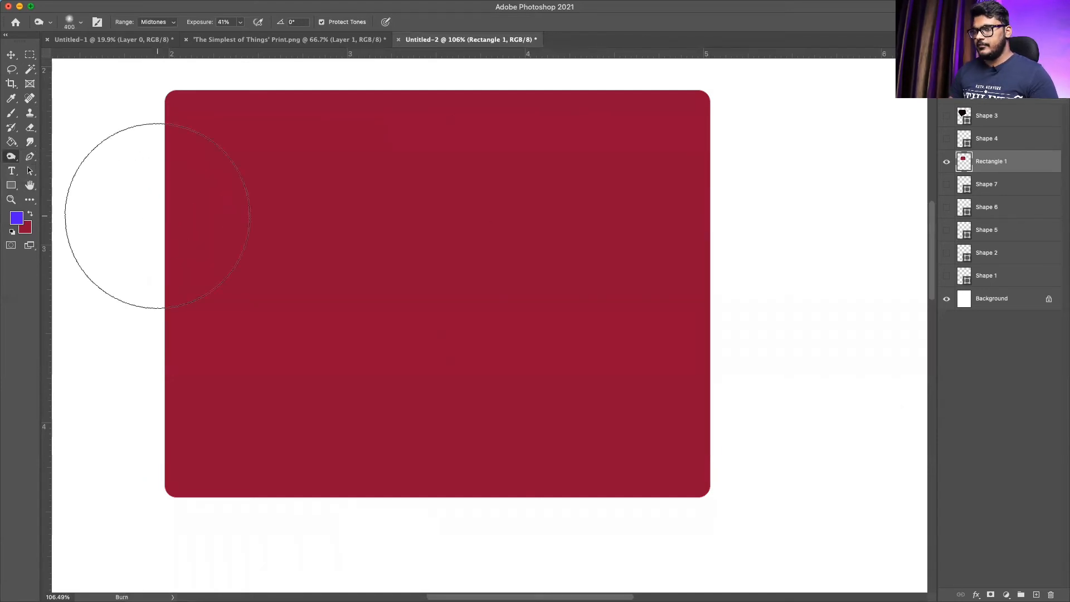
key(bracketleft)
key(bracketleft)
key(bracketleft)
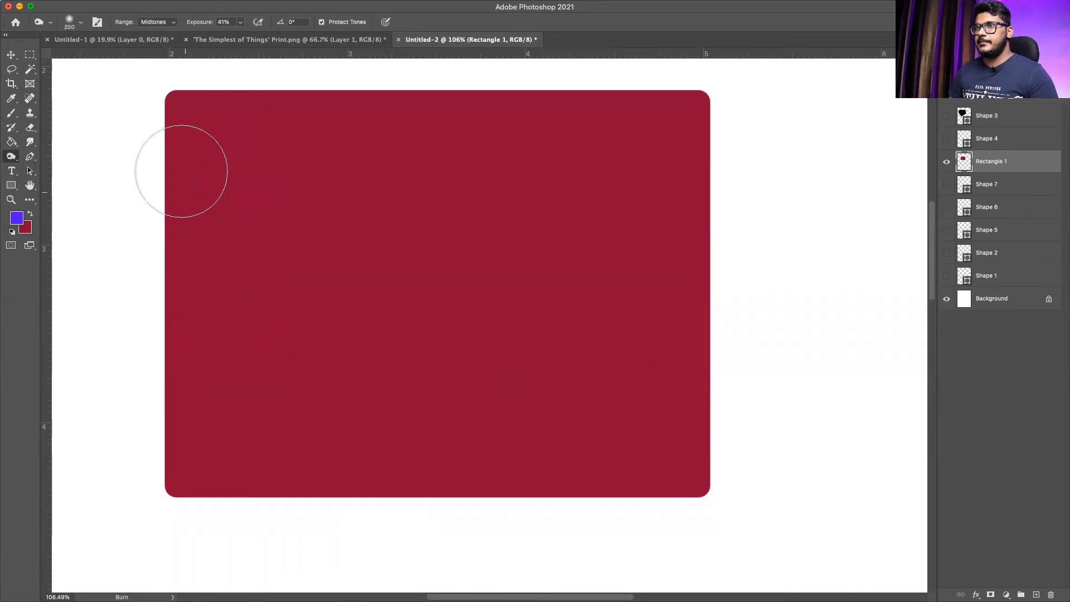
mouse_move(180, 118)
mouse_down()
mouse_move(436, 96)
mouse_move(710, 103)
mouse_move(167, 121)
mouse_move(170, 469)
mouse_move(360, 479)
mouse_move(692, 468)
mouse_move(672, 122)
mouse_move(189, 132)
mouse_move(161, 345)
mouse_move(173, 400)
mouse_move(207, 451)
mouse_move(330, 469)
mouse_move(466, 471)
mouse_move(669, 448)
mouse_move(693, 418)
mouse_move(644, 65)
mouse_move(401, 117)
mouse_move(199, 115)
mouse_move(186, 167)
mouse_move(222, 558)
mouse_up()
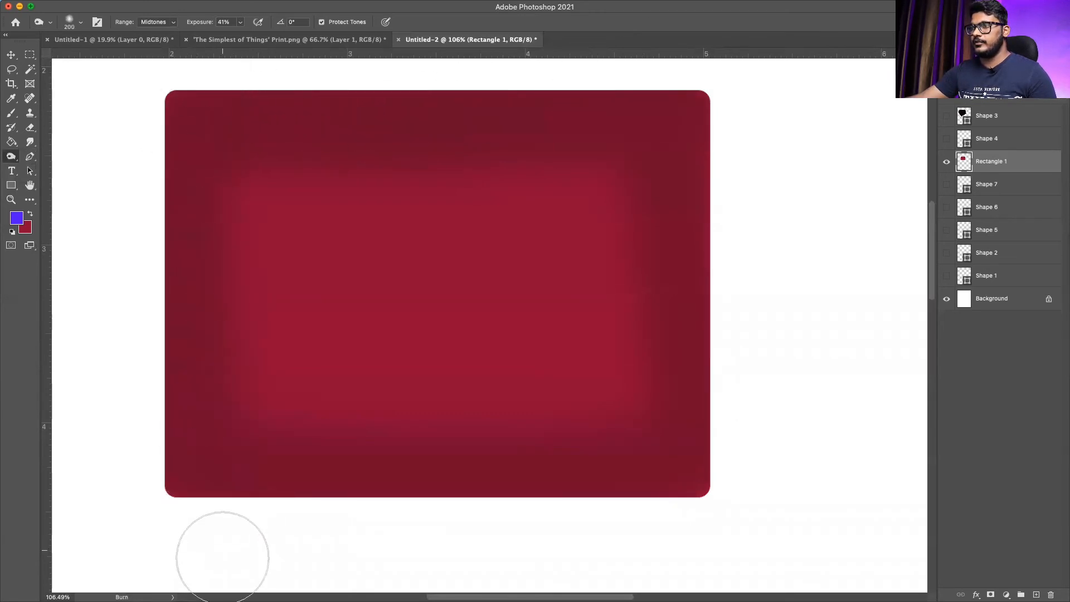
scroll(360, 446, down, 5)
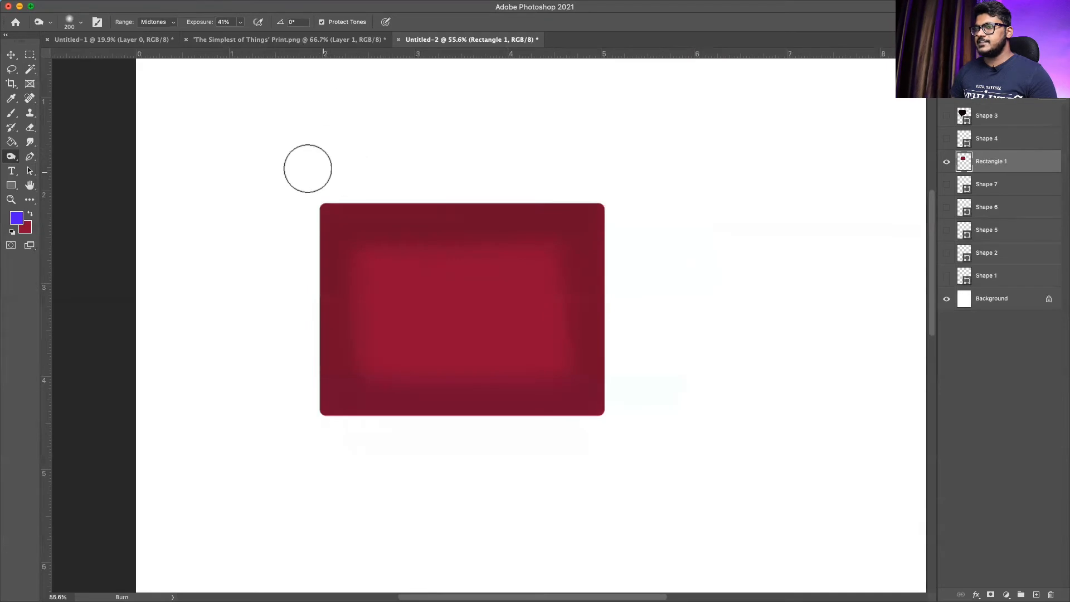
mouse_move(335, 203)
mouse_down()
mouse_move(549, 196)
mouse_move(602, 212)
mouse_move(616, 392)
mouse_move(554, 417)
mouse_move(327, 415)
mouse_move(309, 365)
mouse_move(317, 193)
mouse_up()
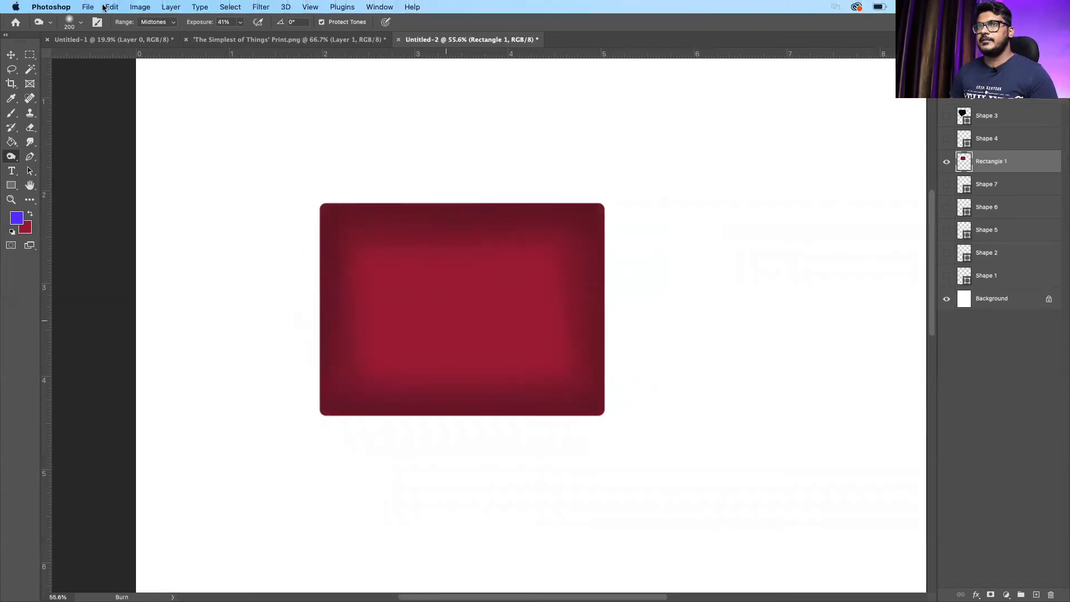
Open the two-figure line sketch ac4678fd-bf21-4fb8-b214-a91e828887fc.jpeg from Downloads and fit the whole drawing in view.
click(88, 7)
click(100, 32)
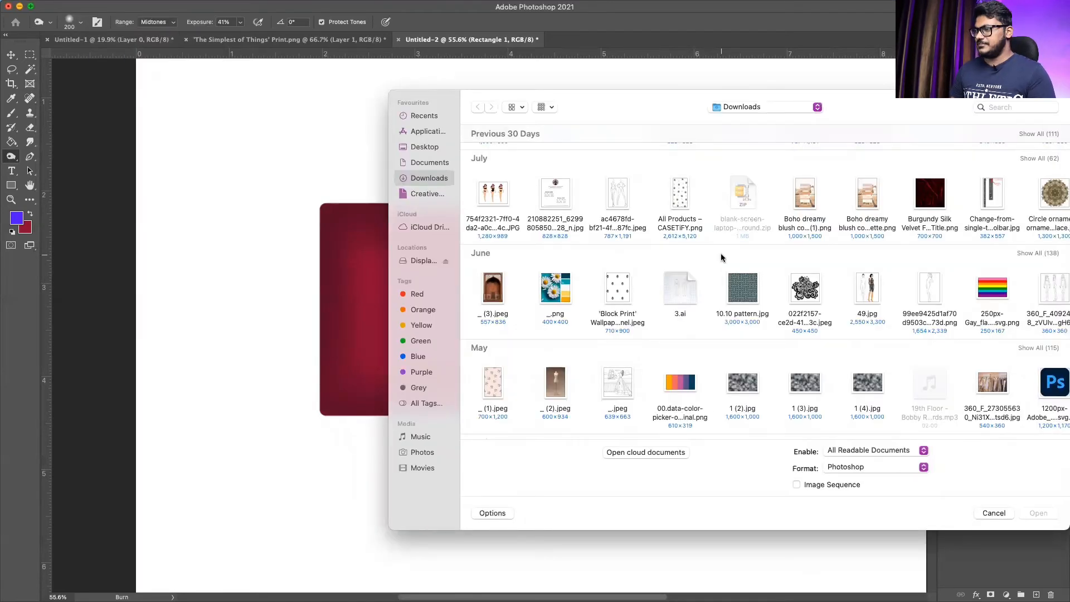
scroll(720, 254, down, 10)
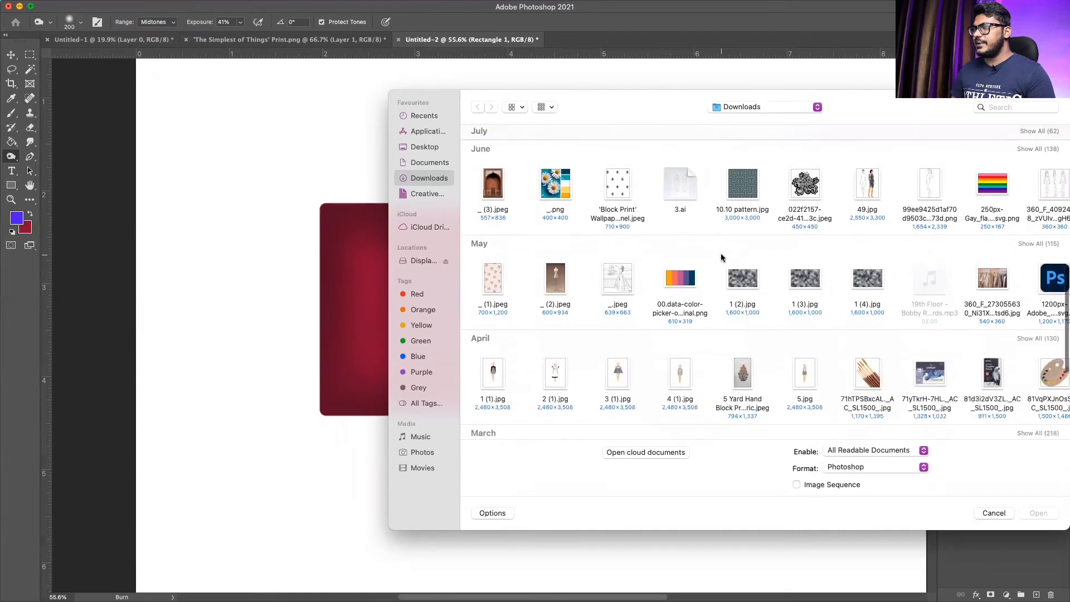
scroll(721, 257, down, 2)
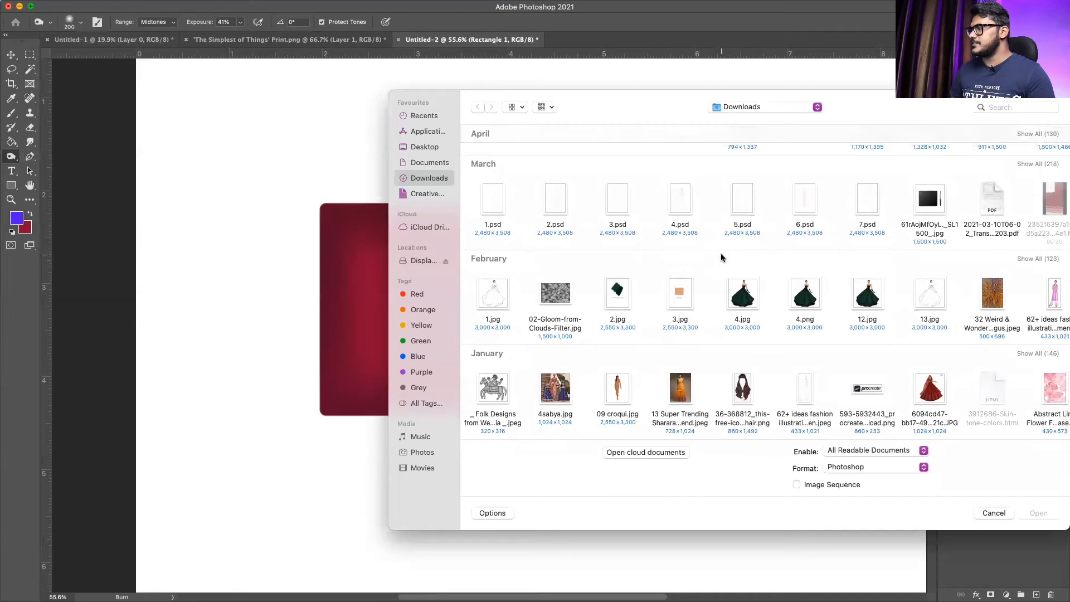
scroll(721, 257, up, 5)
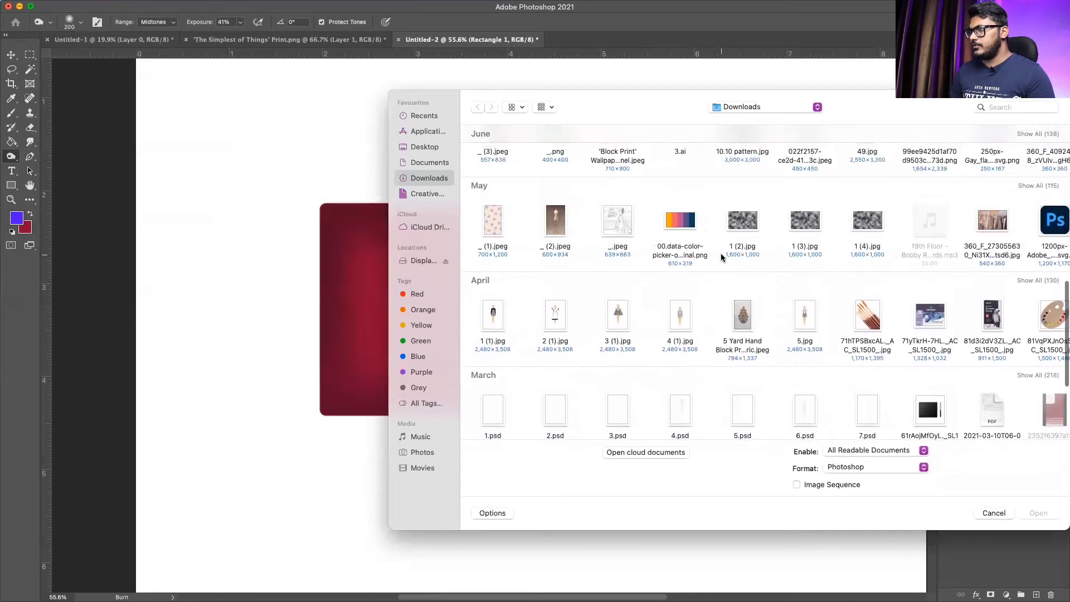
scroll(721, 257, up, 5)
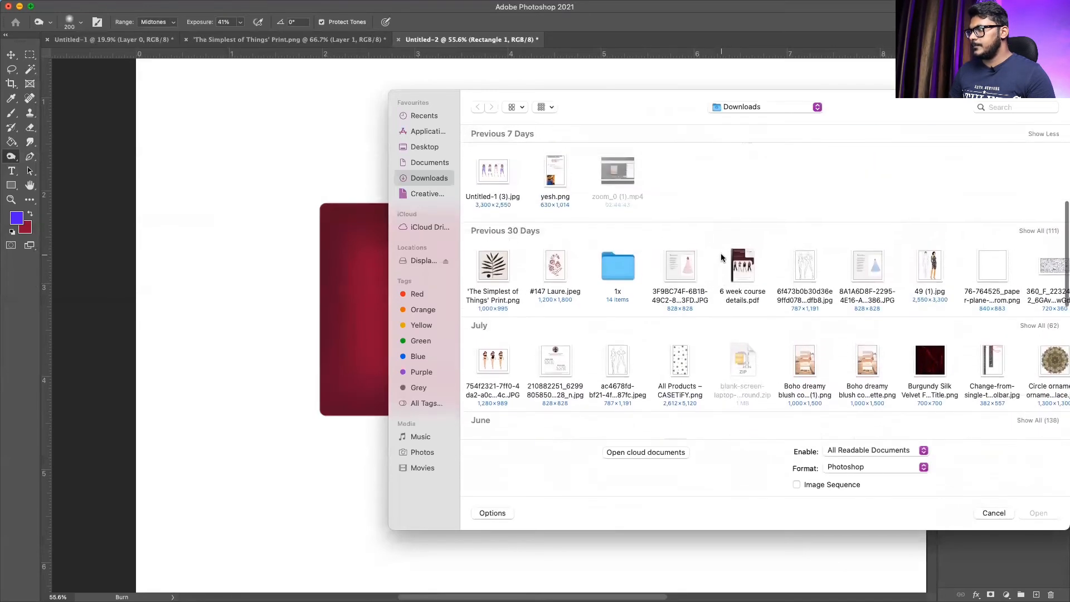
double_click(621, 357)
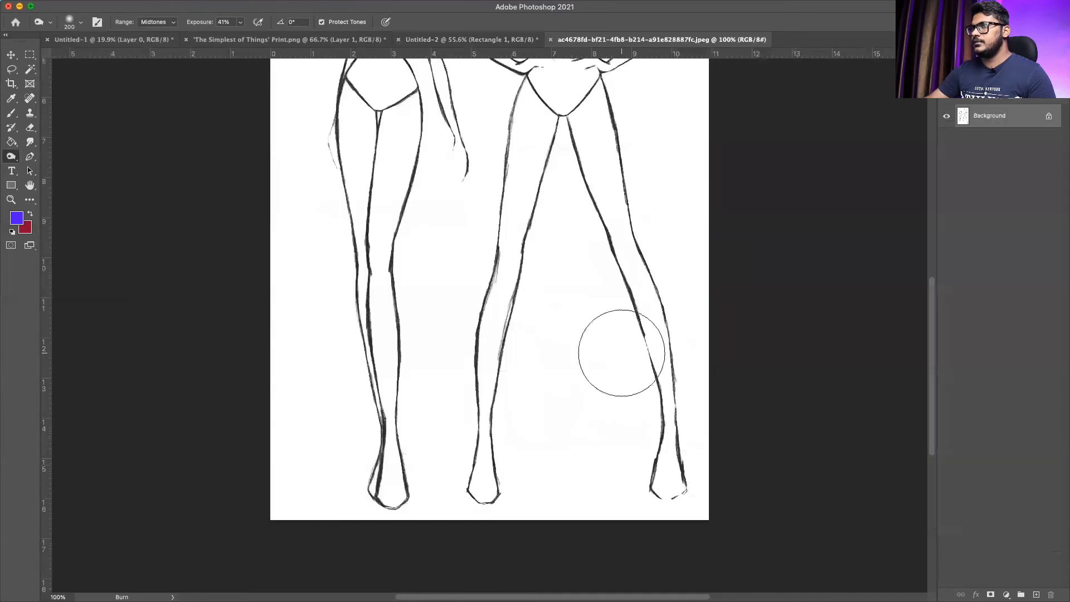
scroll(624, 351, down, 3)
scroll(613, 368, up, 4)
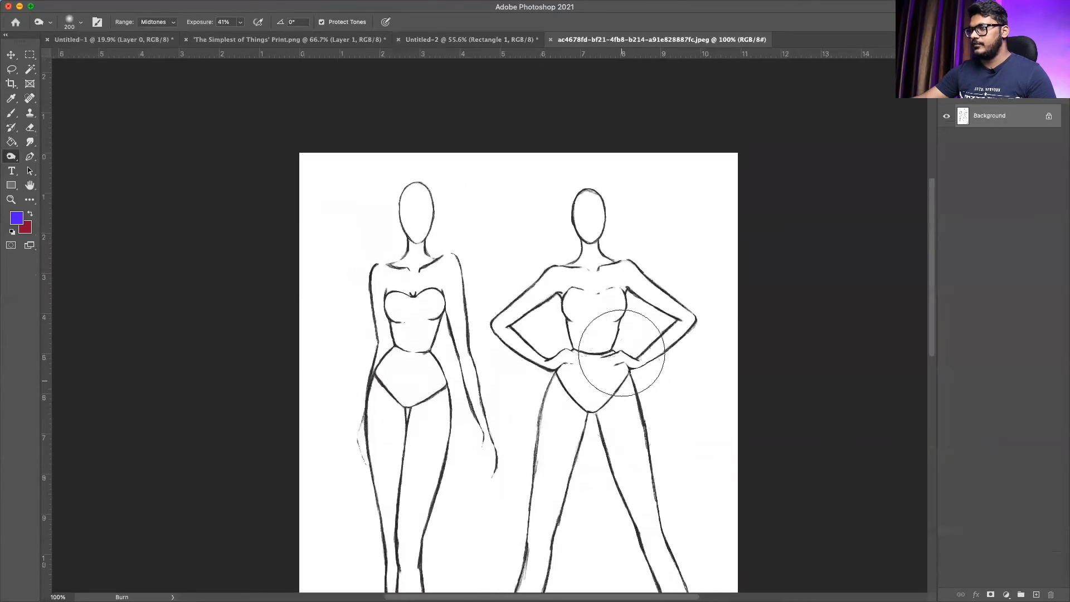
scroll(619, 345, down, 4)
scroll(621, 353, up, 1)
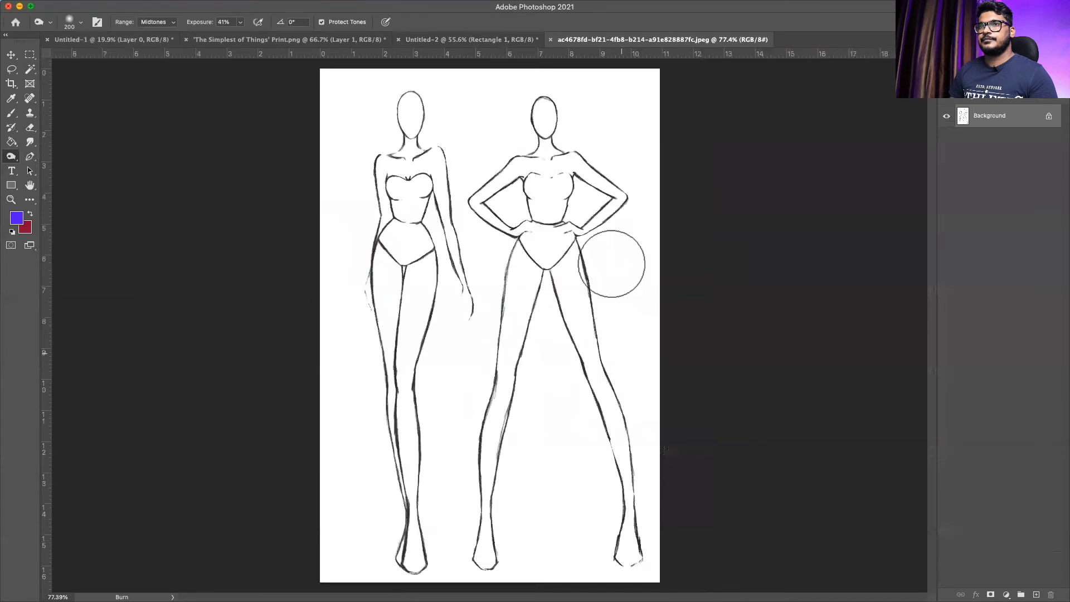
Sample the sketch paper's white as the foreground colour and browse the dry and wet media presets for the Brush tool.
click(10, 98)
drag(396, 119, 379, 122)
click(11, 113)
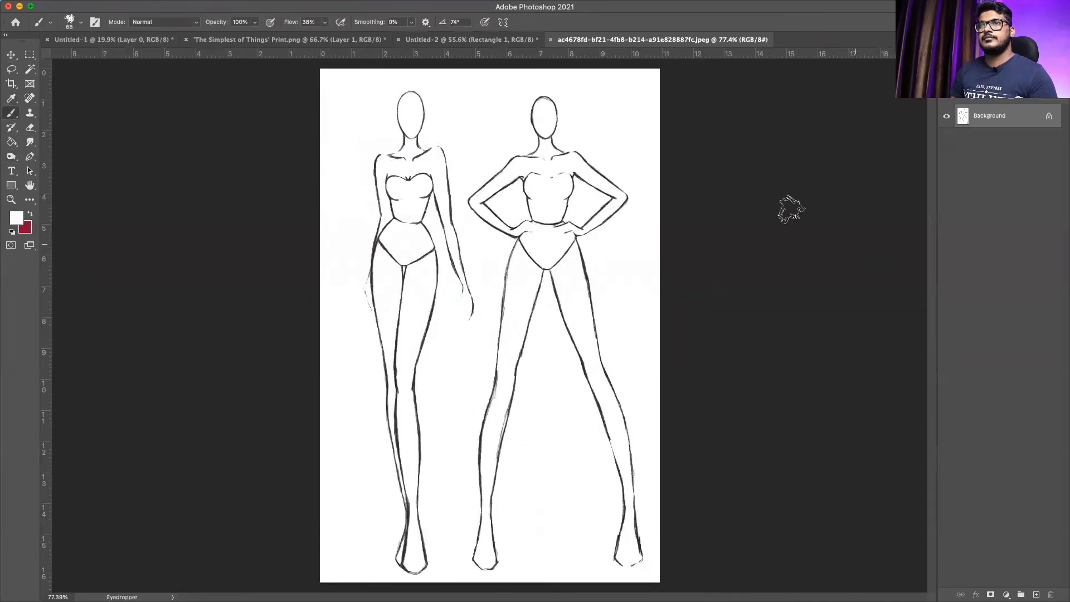
click(68, 21)
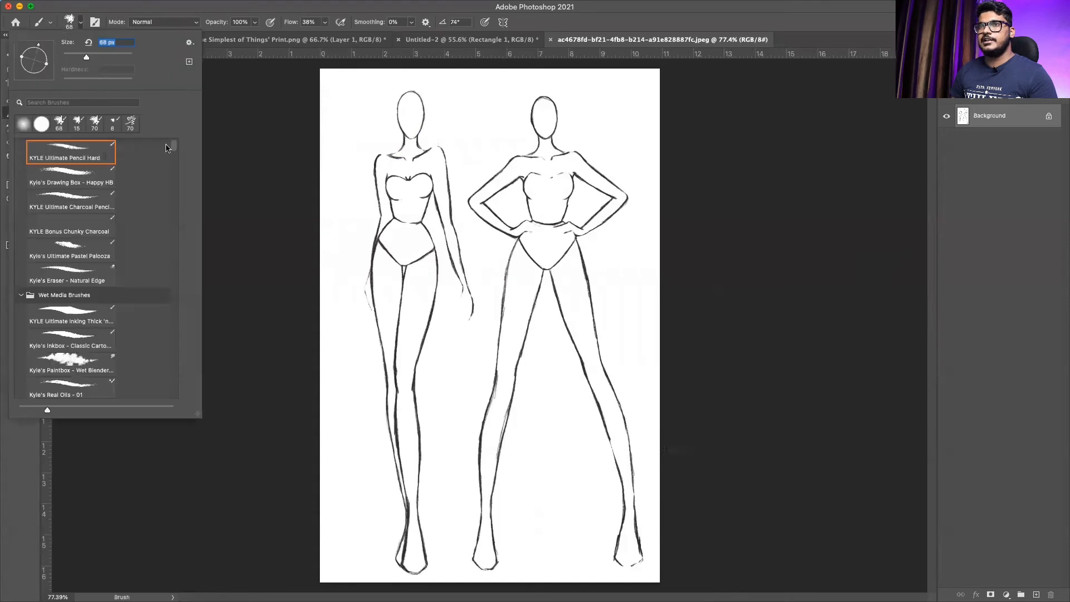
scroll(167, 148, up, 1)
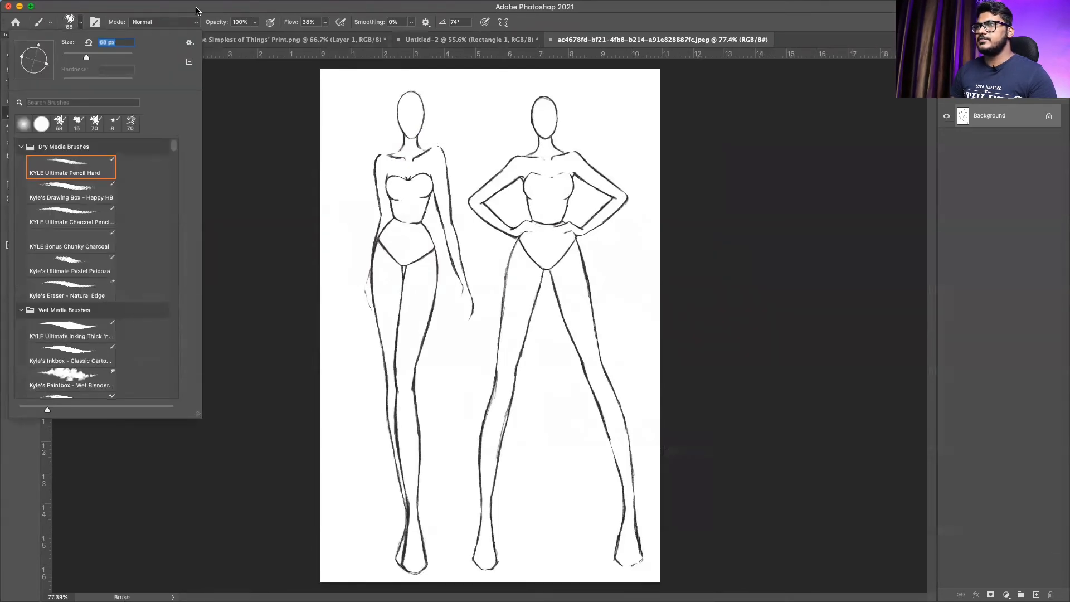
click(196, 10)
Convert the locked Background into a normal layer and shift the sketch to the right, leaving a transparent strip beside the first figure.
click(11, 54)
drag(504, 254, 554, 253)
click(549, 257)
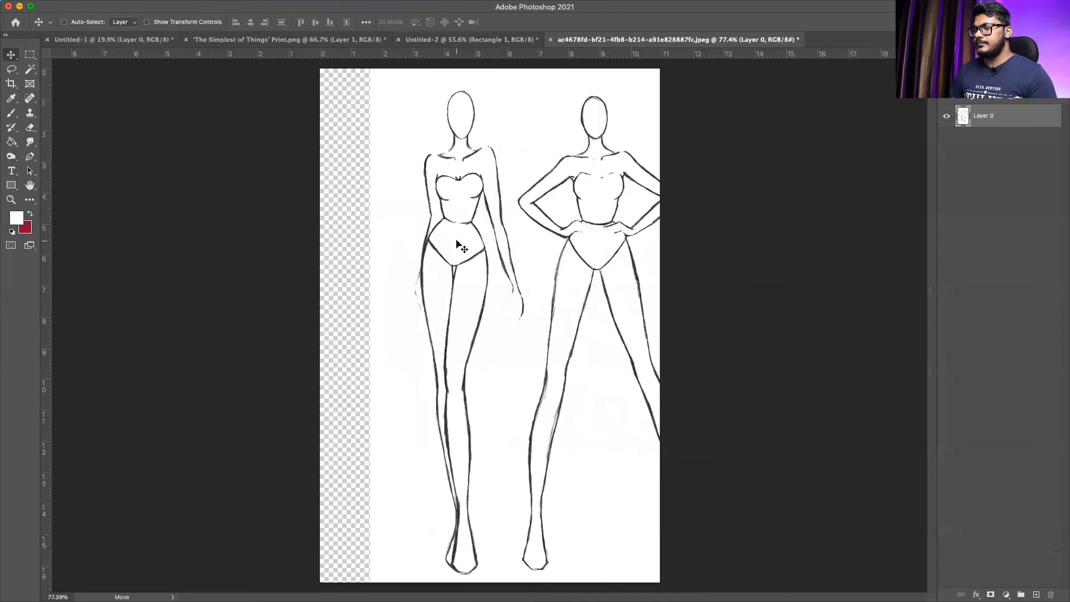
drag(458, 245, 479, 245)
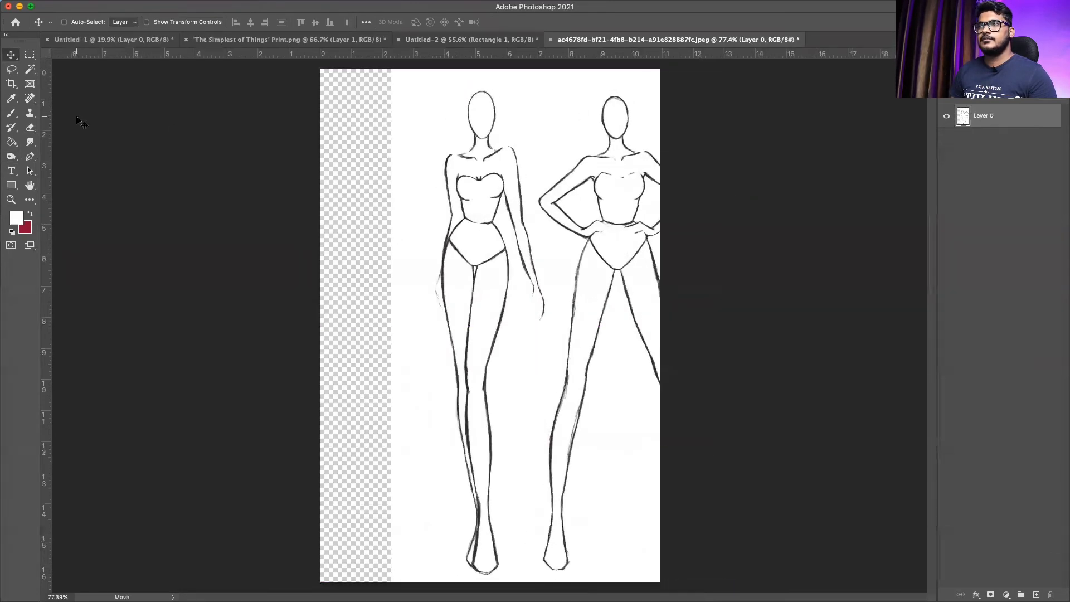
Paint white over the transparent strip and the entire second figure with a 68 px Hard Round brush.
click(11, 98)
click(11, 112)
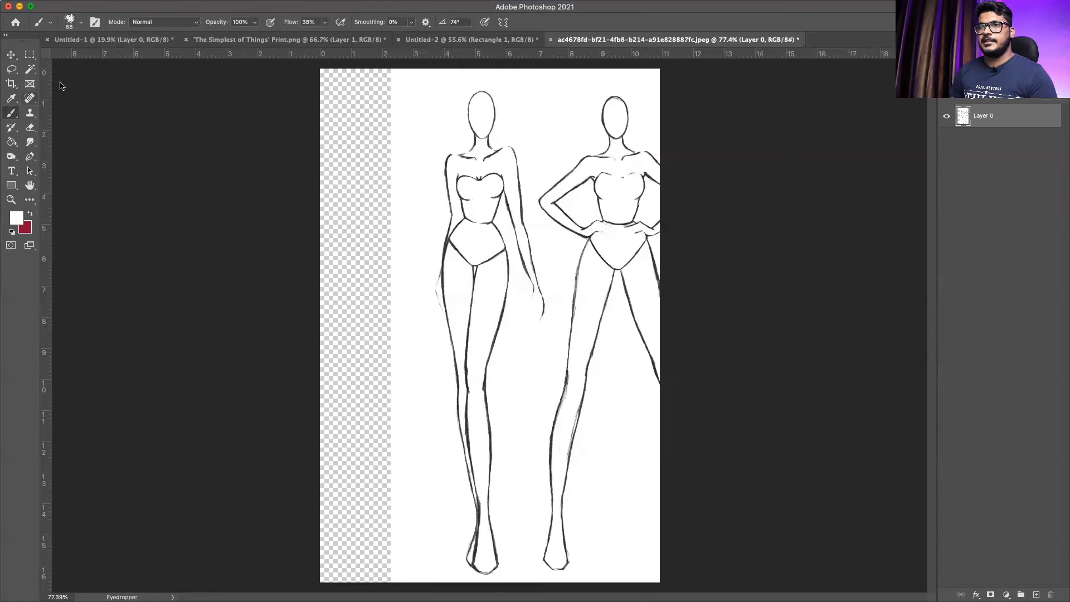
click(73, 22)
scroll(94, 257, down, 10)
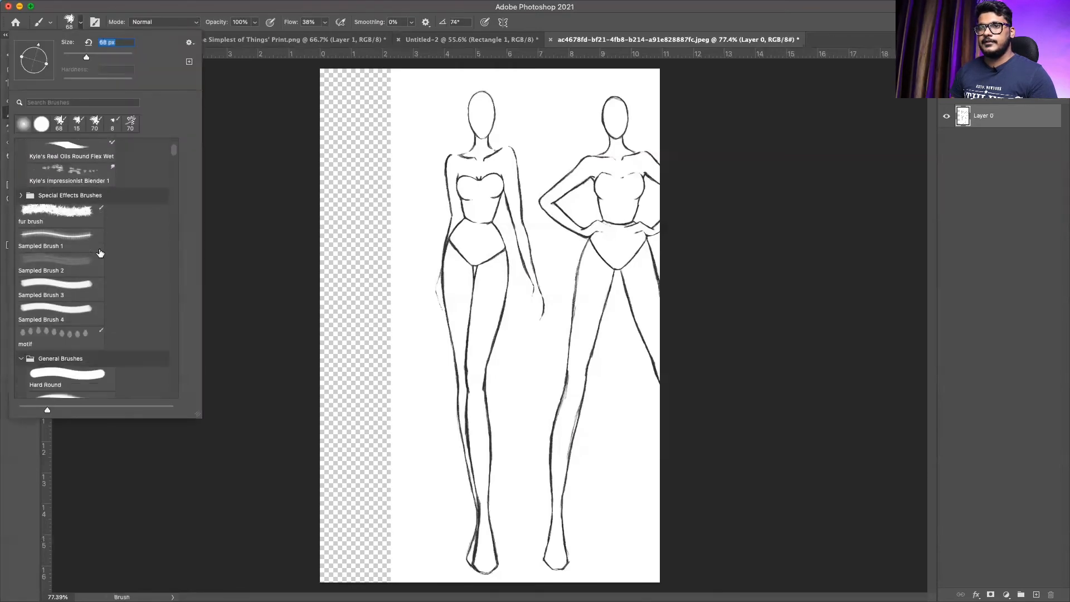
click(89, 262)
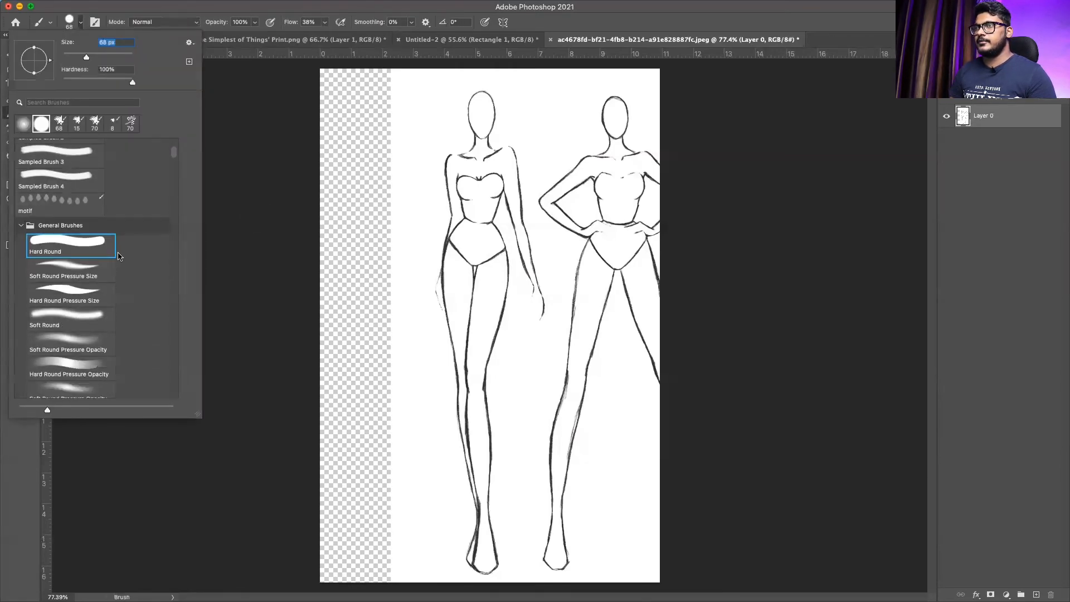
mouse_move(454, 100)
mouse_down()
mouse_move(401, 72)
mouse_move(346, 83)
mouse_move(382, 95)
mouse_move(359, 76)
mouse_move(382, 237)
mouse_move(357, 308)
mouse_move(334, 102)
mouse_move(322, 95)
mouse_move(354, 506)
mouse_move(382, 530)
mouse_move(382, 573)
mouse_move(376, 410)
mouse_up()
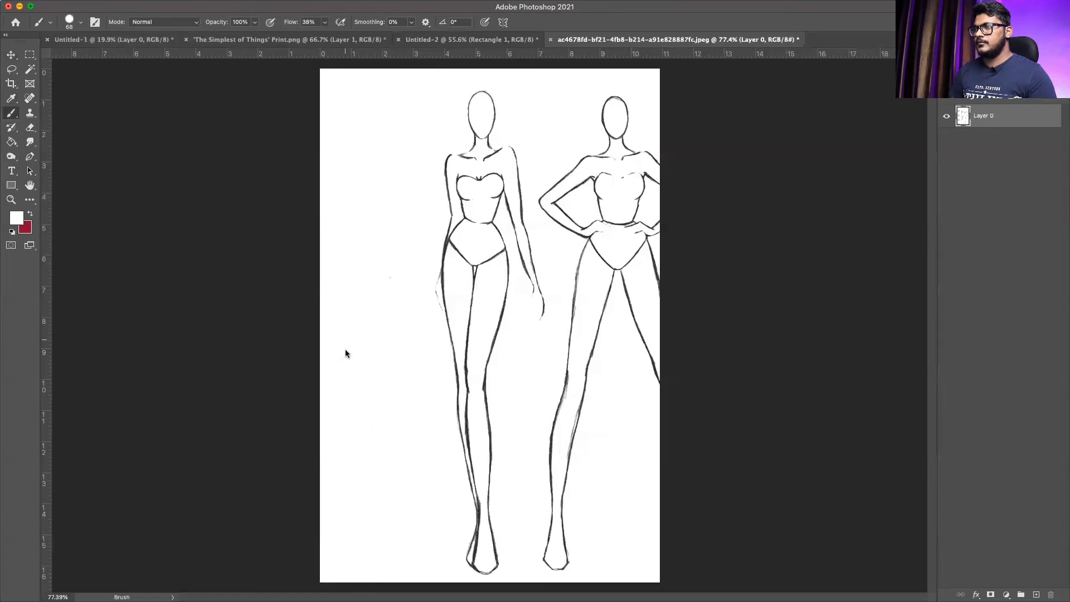
mouse_move(569, 132)
mouse_down()
mouse_move(576, 222)
mouse_move(554, 179)
mouse_move(550, 202)
mouse_move(550, 189)
mouse_move(631, 46)
mouse_move(625, 193)
mouse_move(597, 153)
mouse_move(635, 116)
mouse_move(640, 297)
mouse_move(660, 294)
mouse_move(659, 154)
mouse_move(616, 445)
mouse_move(614, 277)
mouse_move(580, 291)
mouse_move(570, 352)
mouse_move(598, 204)
mouse_move(580, 414)
mouse_move(652, 306)
mouse_move(650, 437)
mouse_up()
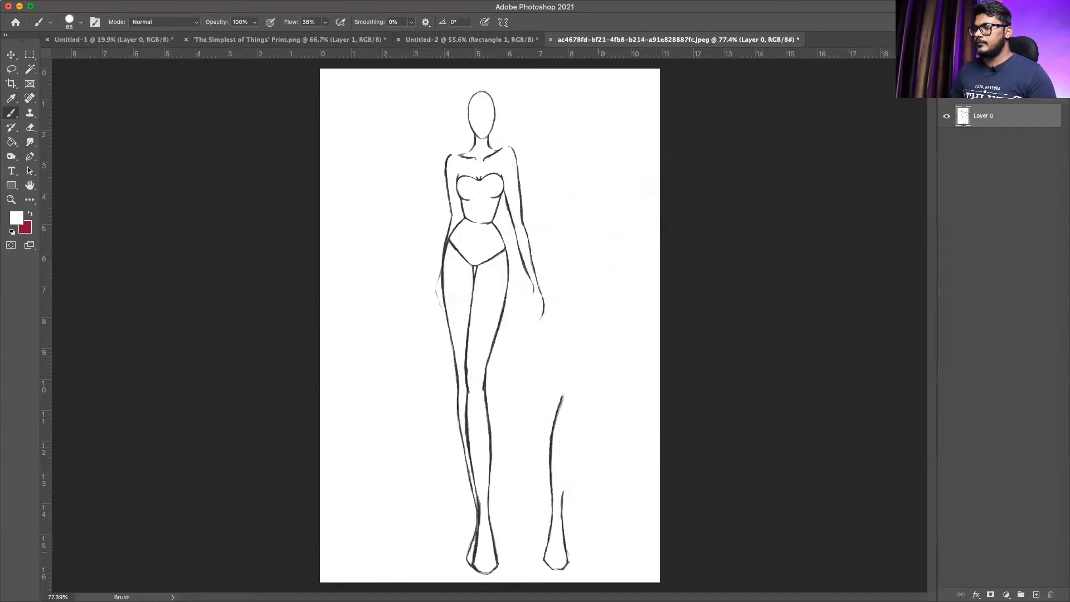
drag(553, 484, 573, 394)
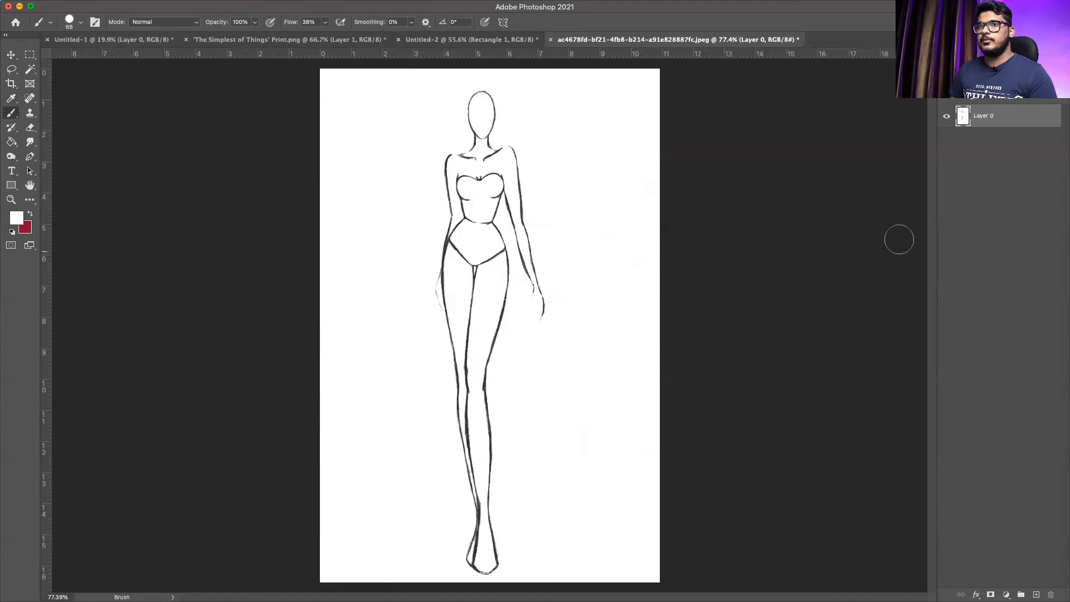
Draw a curved V-neckline on the remaining figure with the Pen tool in Shape mode, from one collarbone through the bust centre to the other.
click(30, 157)
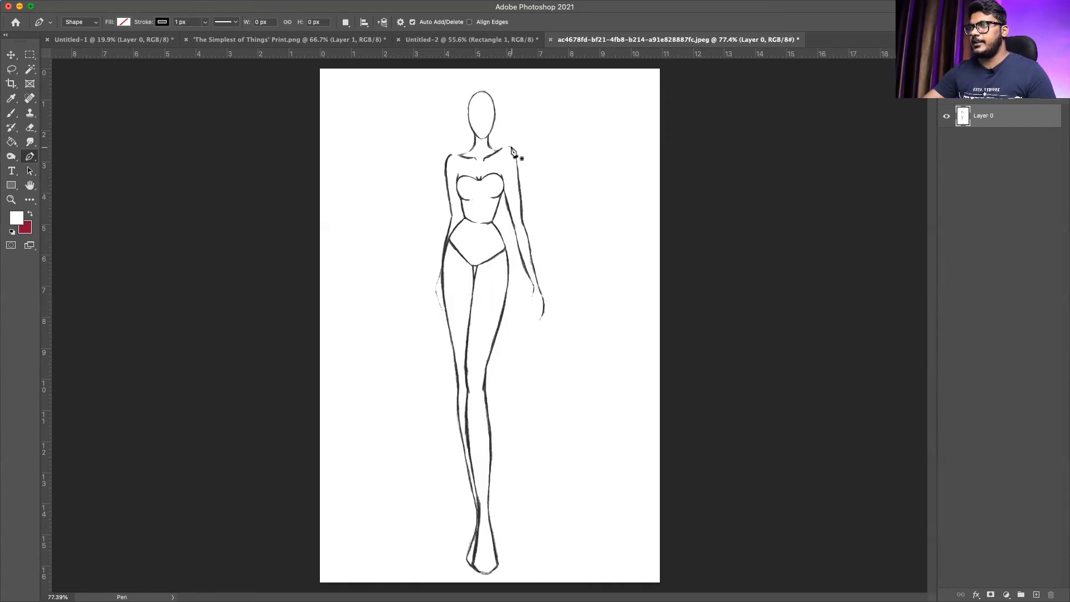
scroll(511, 147, up, 5)
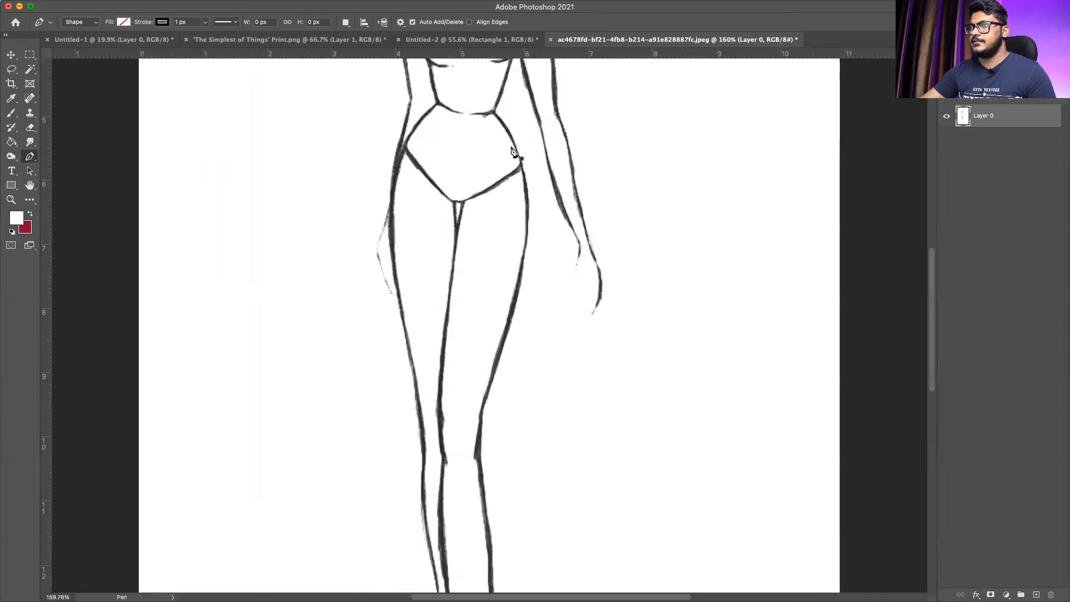
scroll(511, 148, up, 5)
scroll(512, 147, up, 4)
scroll(513, 151, up, 4)
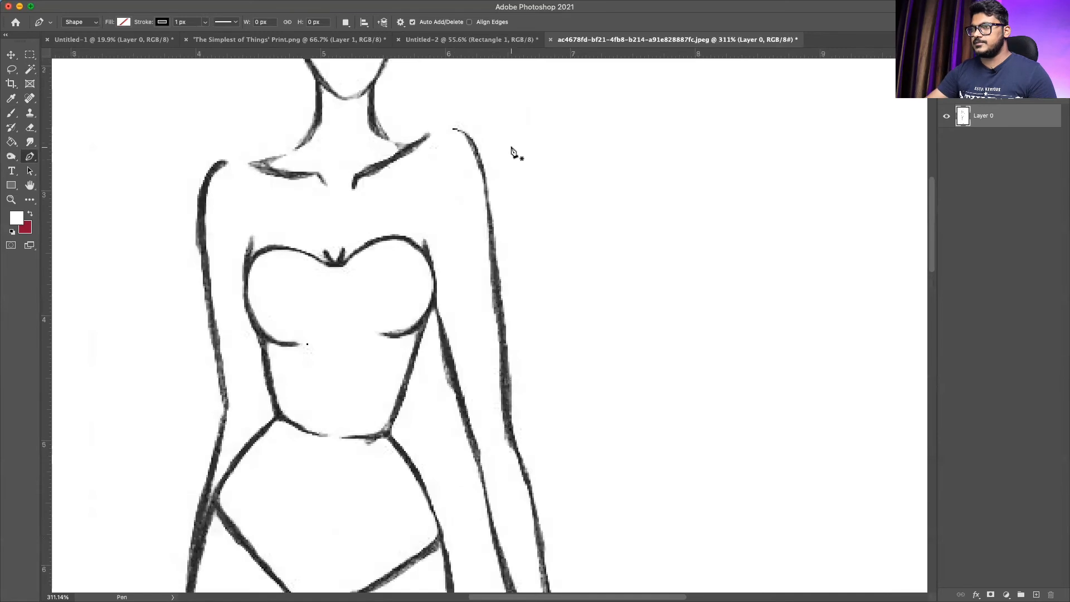
scroll(512, 151, left, 2)
scroll(512, 151, up, 1)
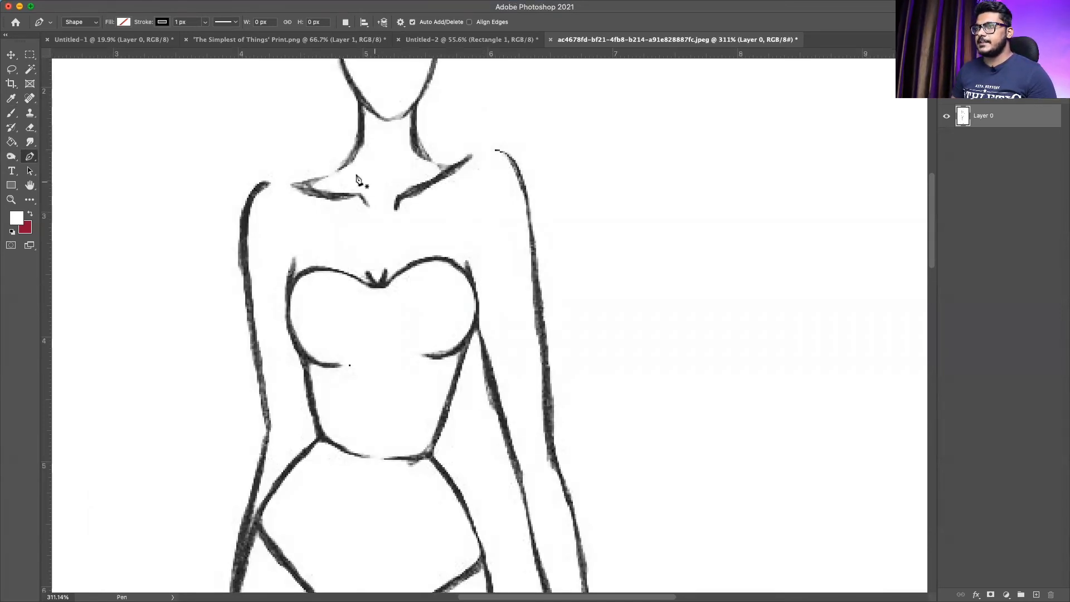
click(301, 180)
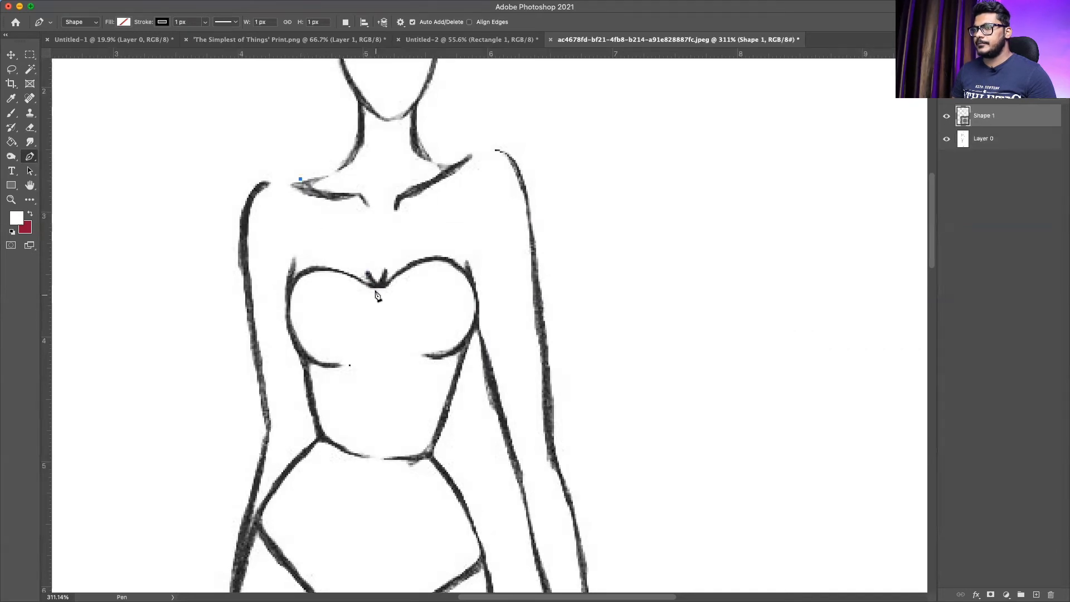
drag(378, 288, 433, 315)
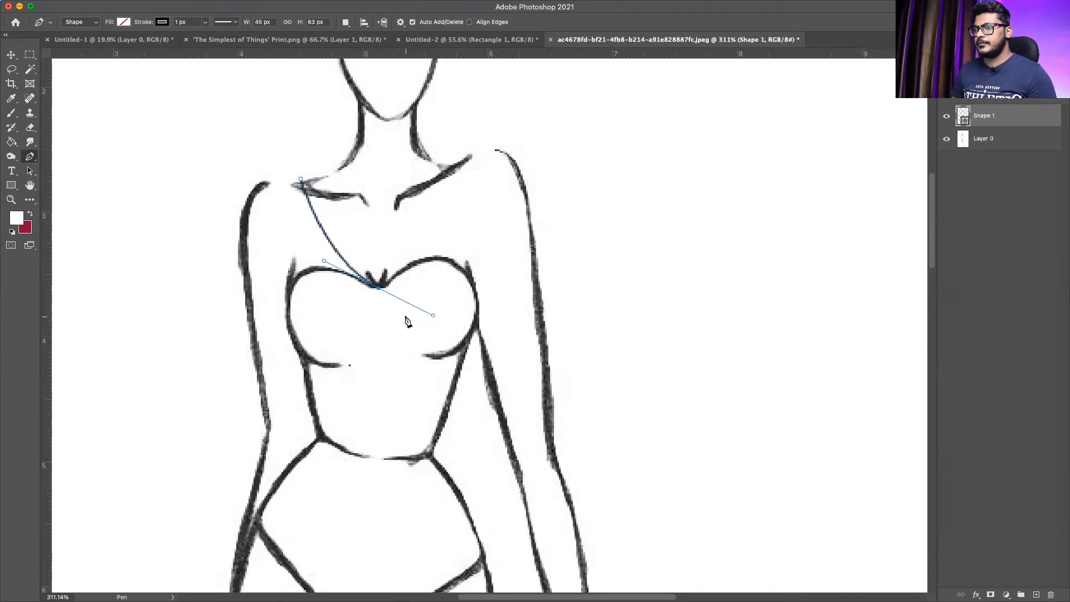
click(379, 288)
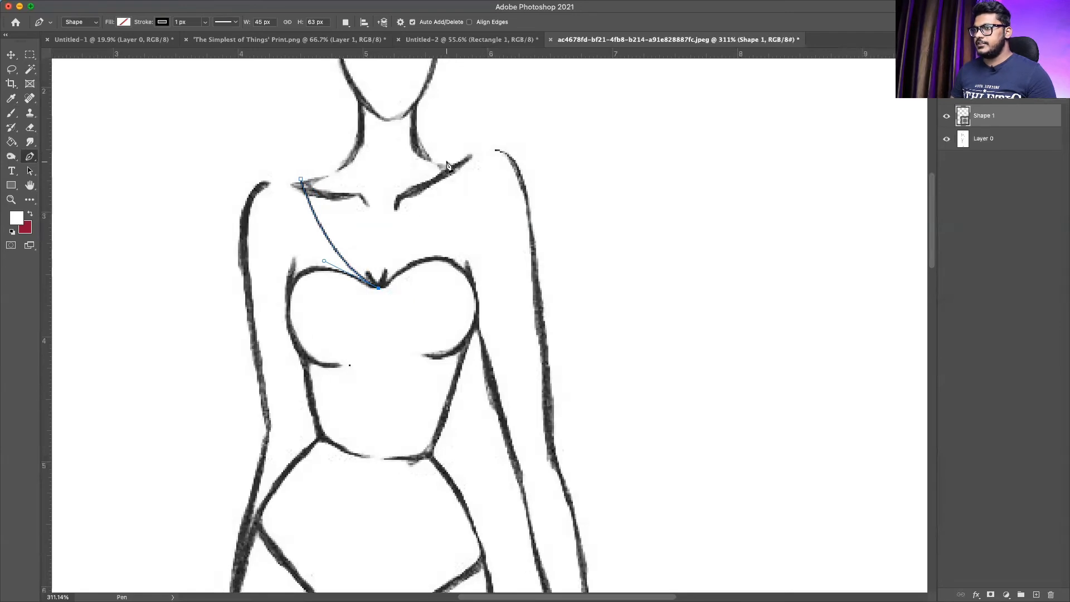
drag(448, 164, 457, 92)
scroll(426, 163, right, 2)
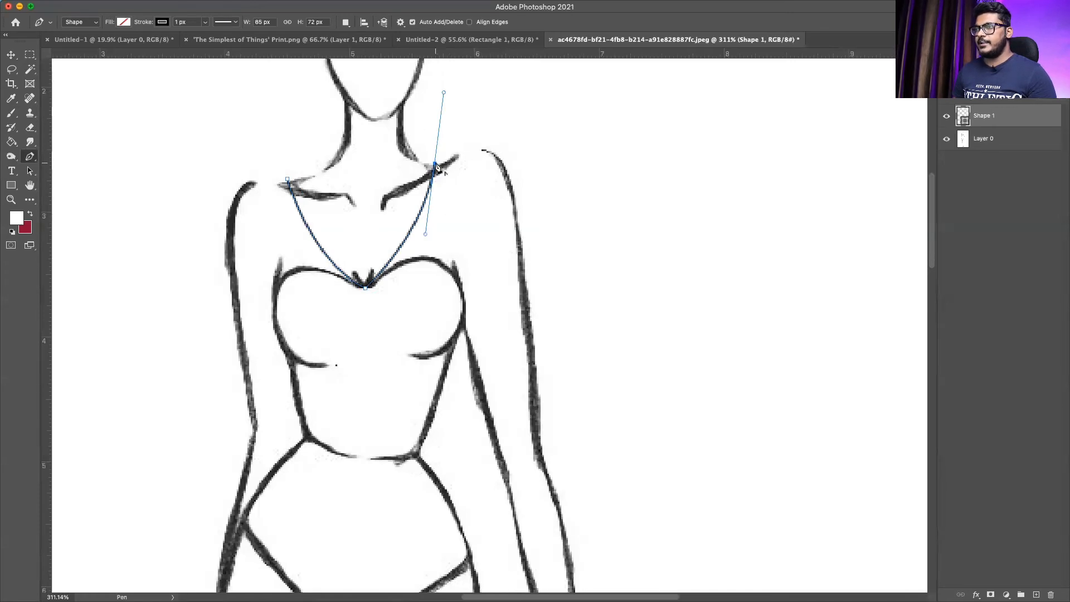
alt+click(435, 164)
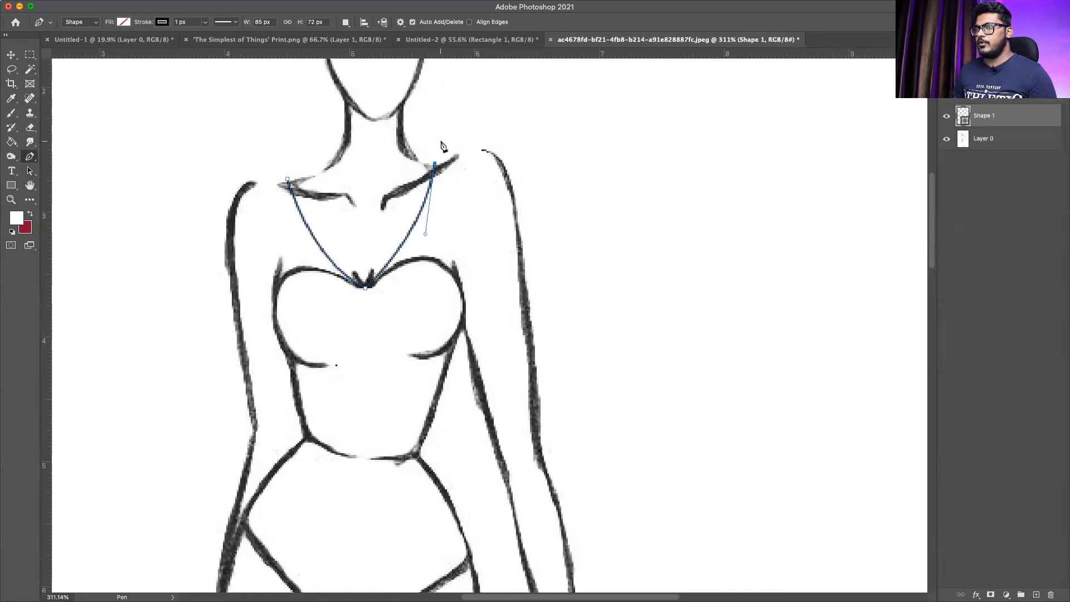
Continue the path across the right shoulder strap, down the armhole to the bust side, and on to just above the waist.
drag(449, 159, 484, 329)
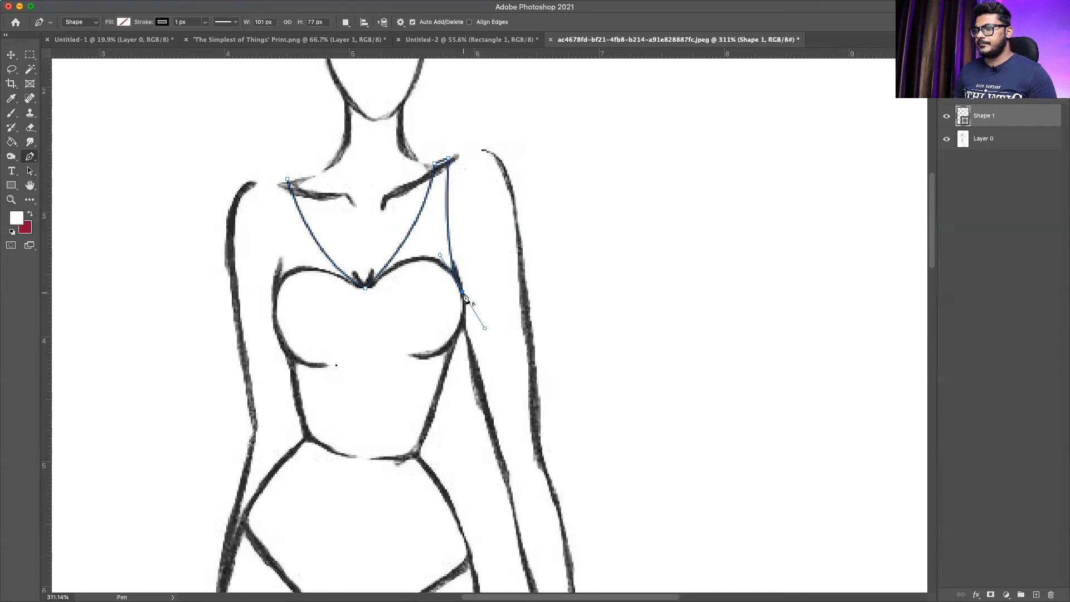
alt+click(462, 292)
mouse_move(434, 410)
mouse_down()
mouse_move(396, 443)
mouse_move(433, 427)
mouse_up()
alt+click(434, 410)
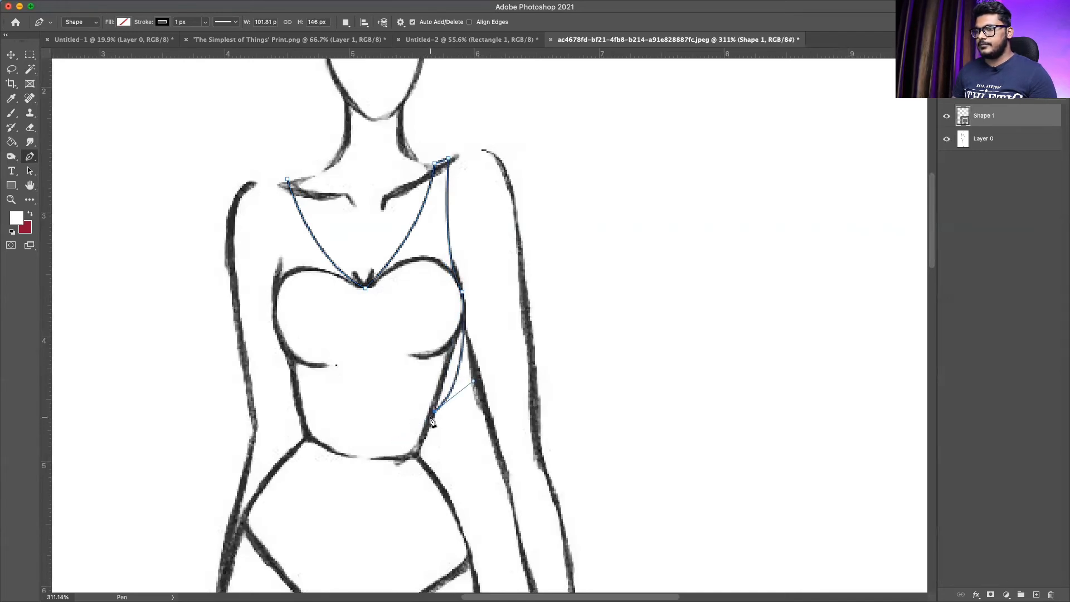
Complete the crop top outline with a curved hem, the left side and armhole, and the left shoulder strap, closing the path.
drag(297, 405, 202, 422)
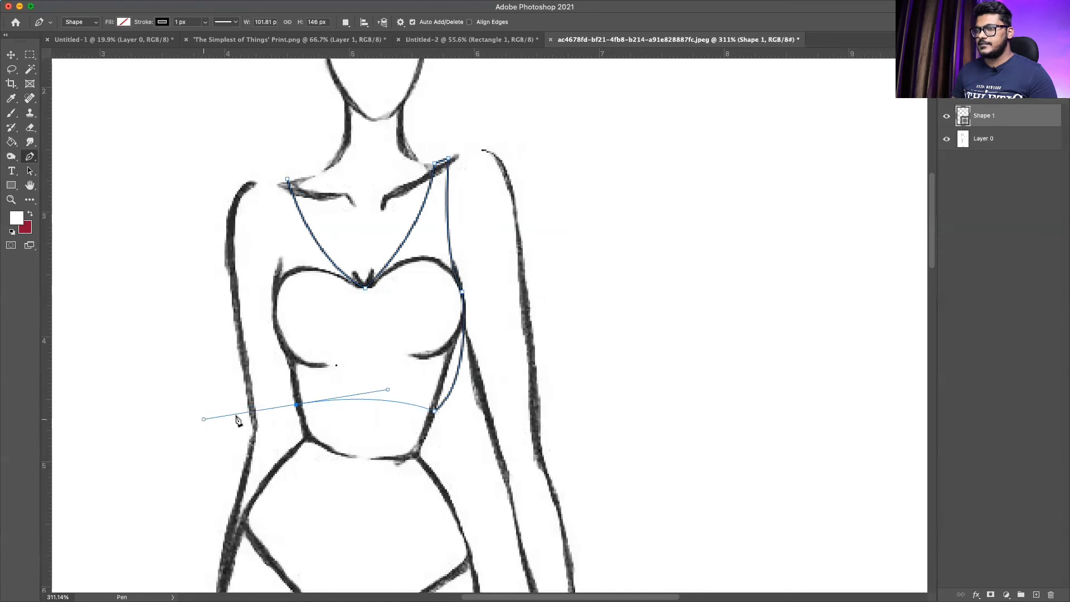
alt+click(296, 404)
drag(274, 295, 286, 253)
alt+click(275, 296)
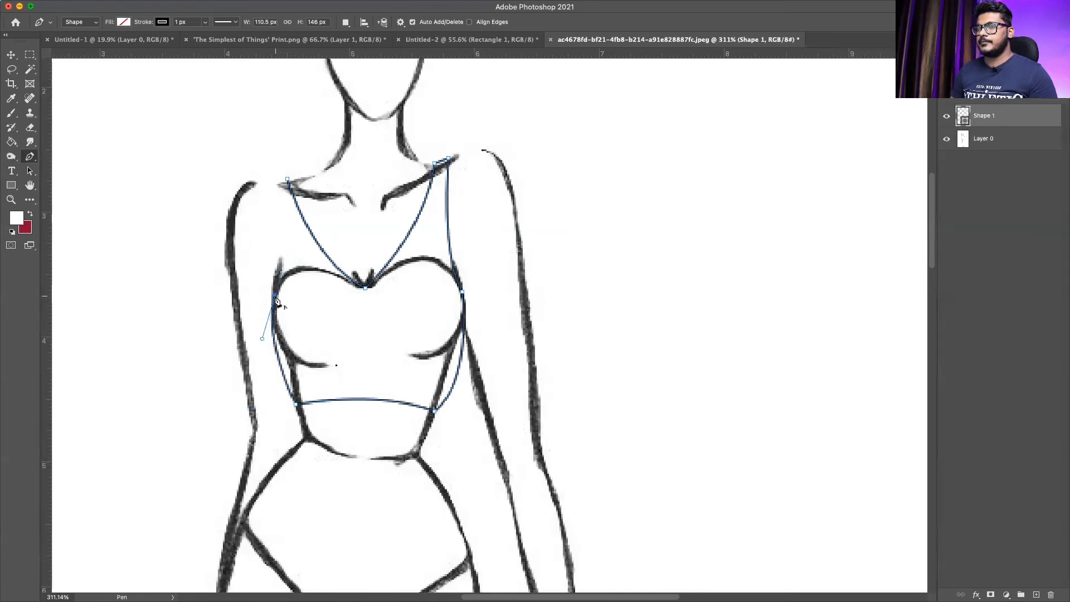
drag(270, 182, 257, 162)
alt+click(270, 182)
click(287, 180)
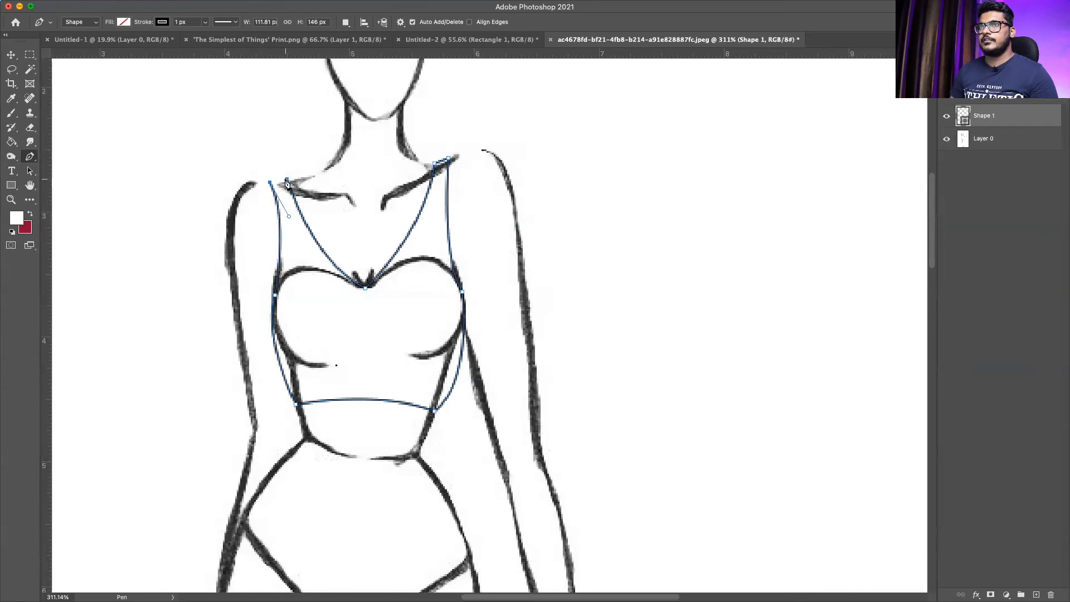
Try a recent red as the crop top's fill, and replace it with the recent dark blue.
click(122, 22)
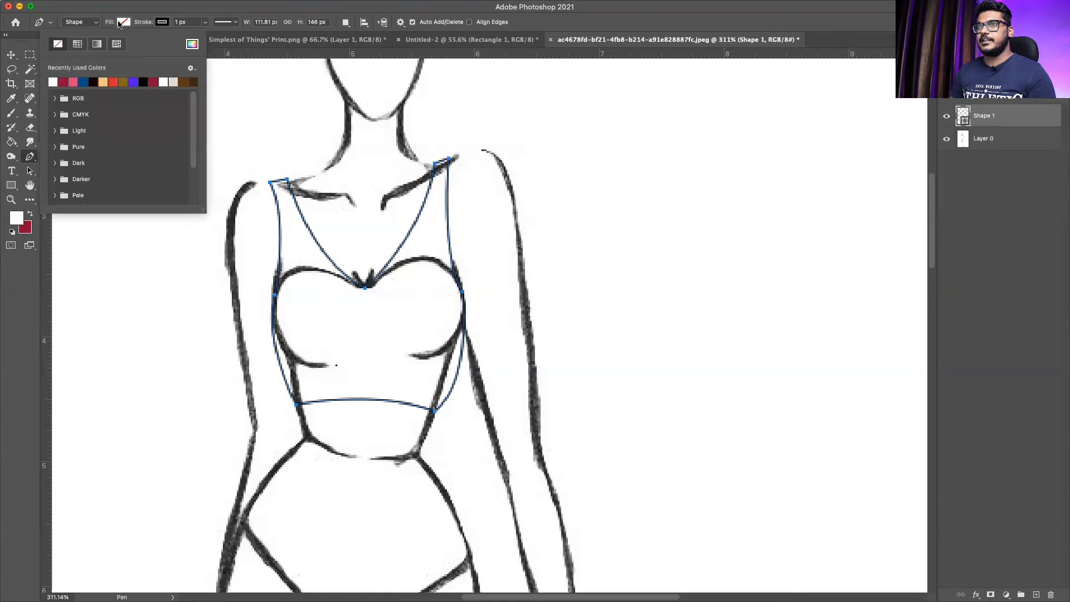
click(114, 82)
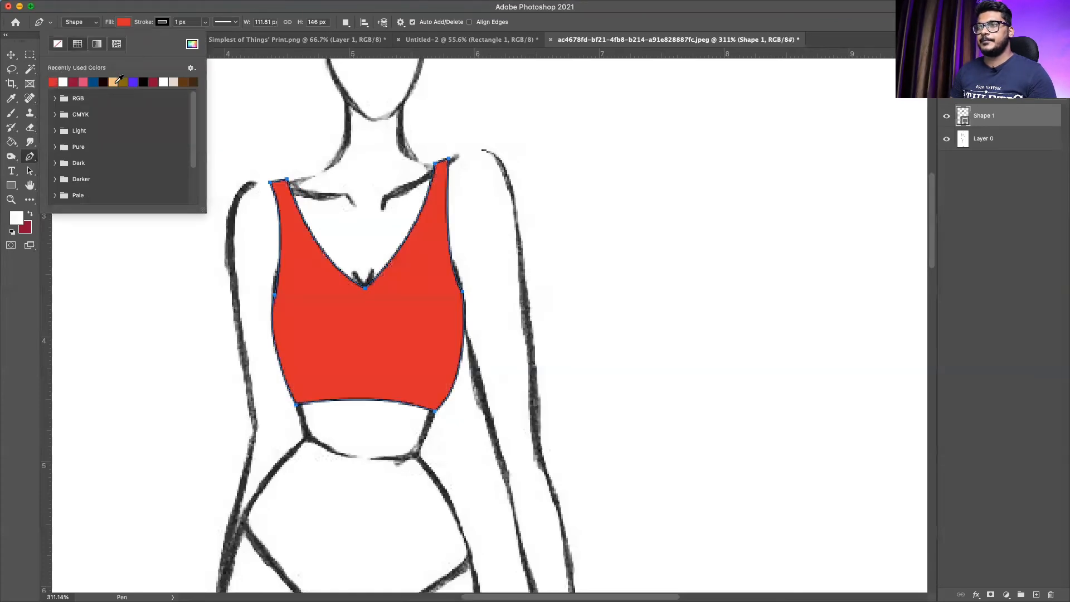
click(96, 82)
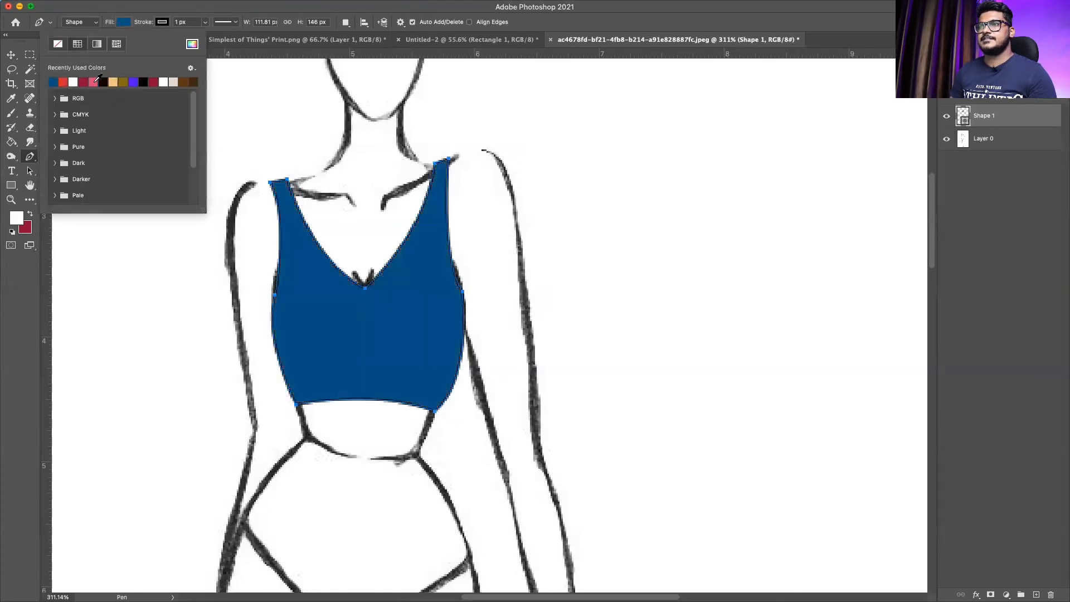
Rename the crop top's shape layer as top and add a new layer named brush above it.
click(11, 54)
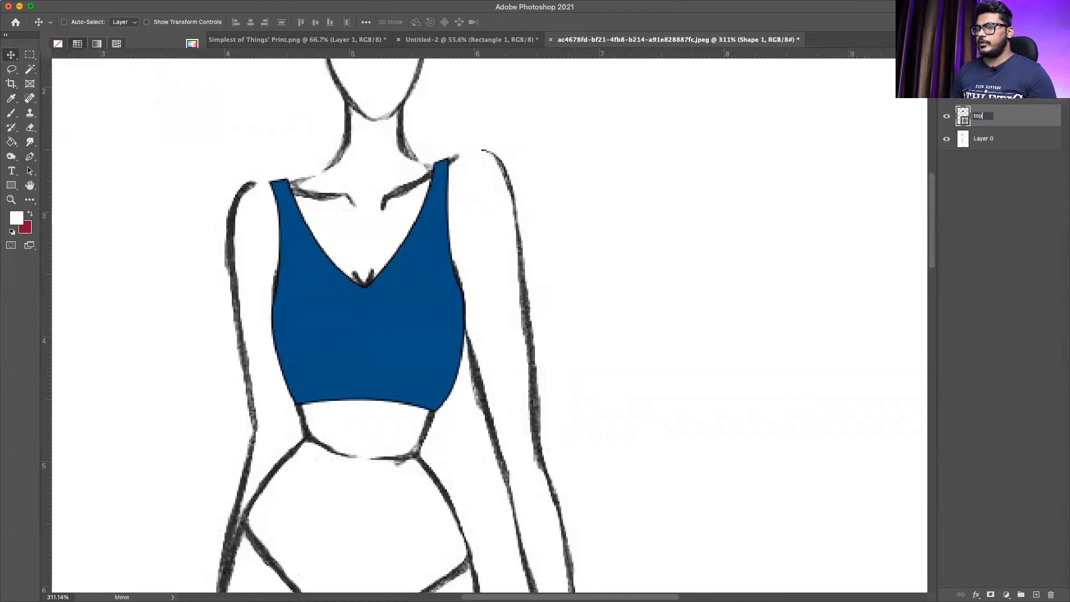
key(Return)
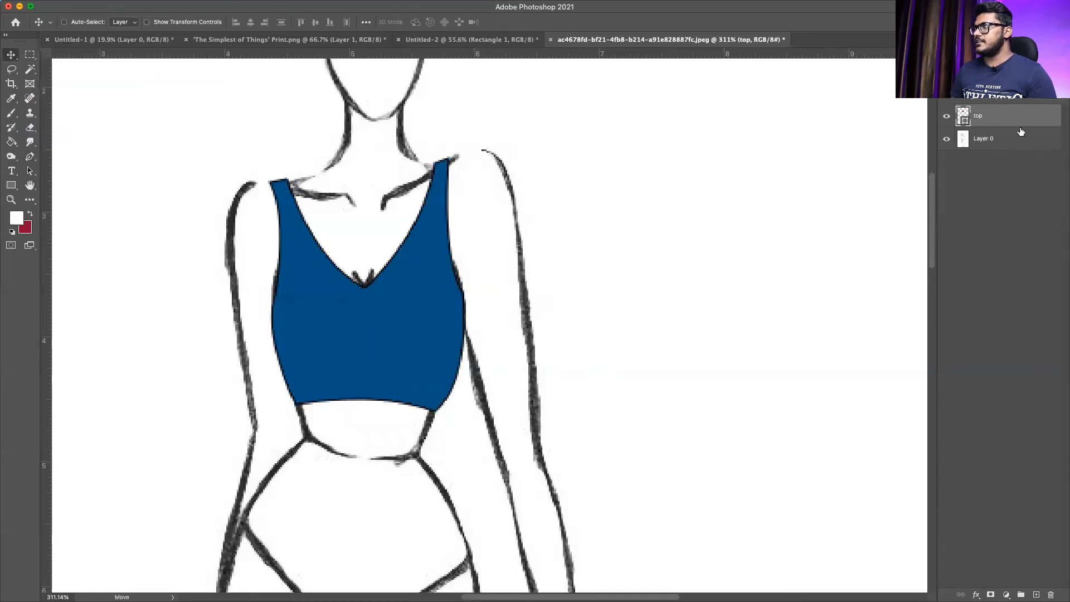
click(1035, 594)
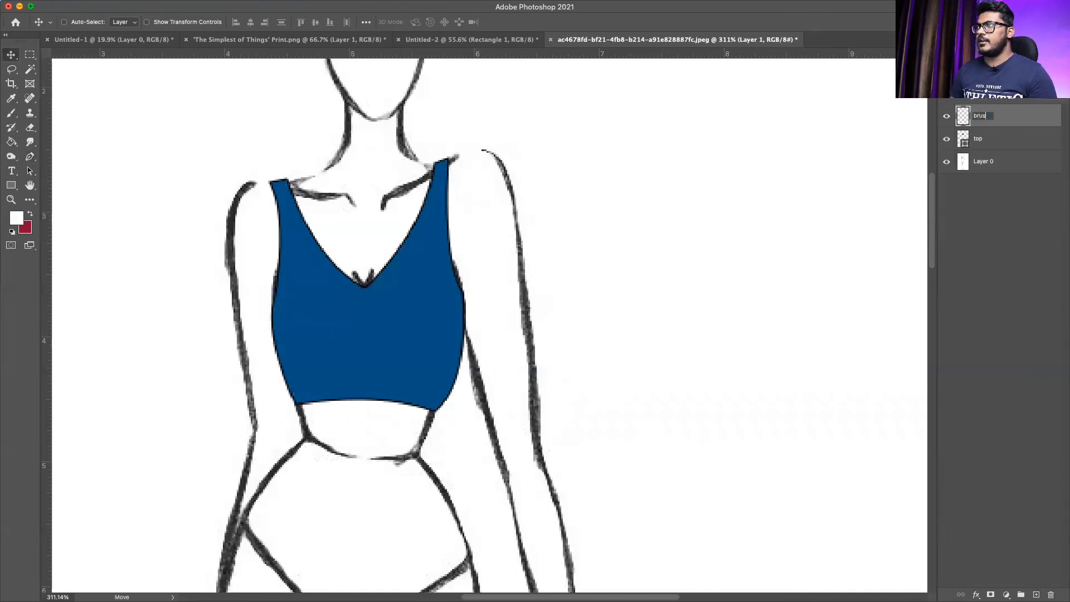
key(Return)
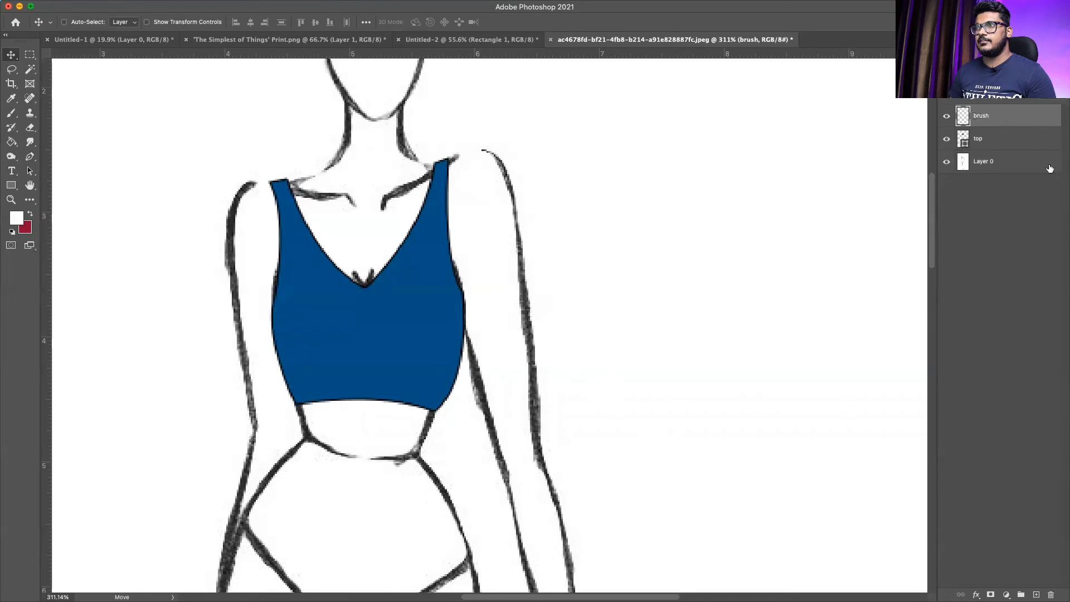
Select the top layer, choose the Burn tool, and rasterize the shape so it can be shaded.
click(1010, 145)
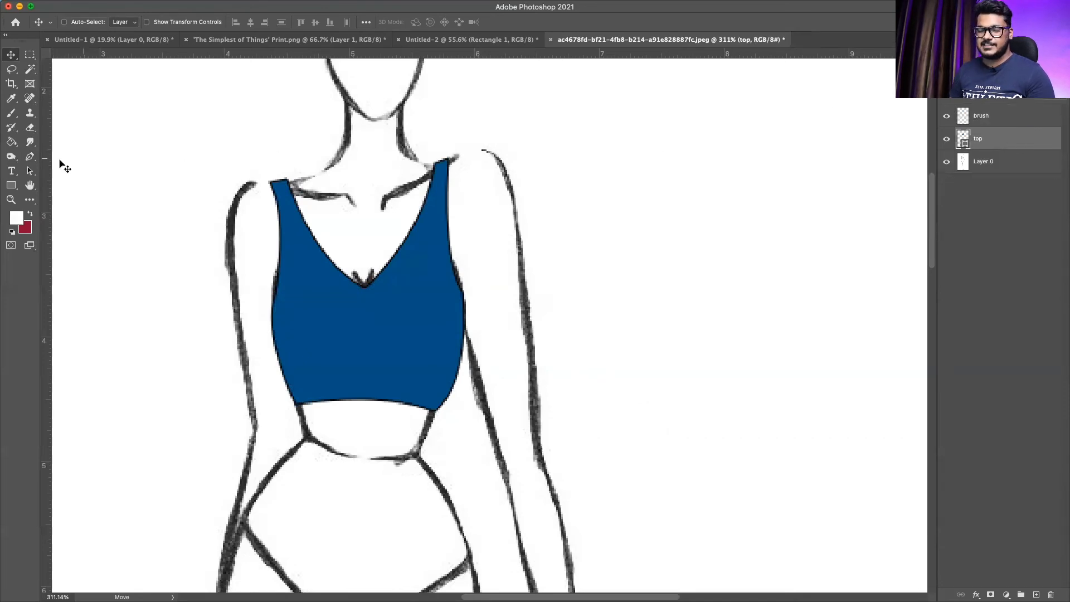
click(12, 157)
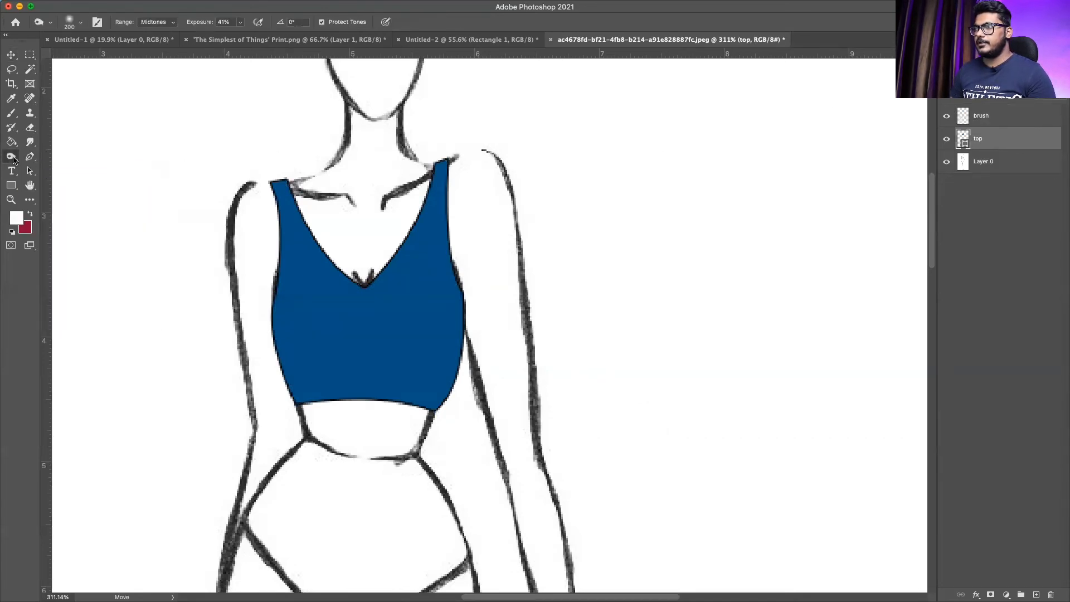
click(366, 330)
click(567, 222)
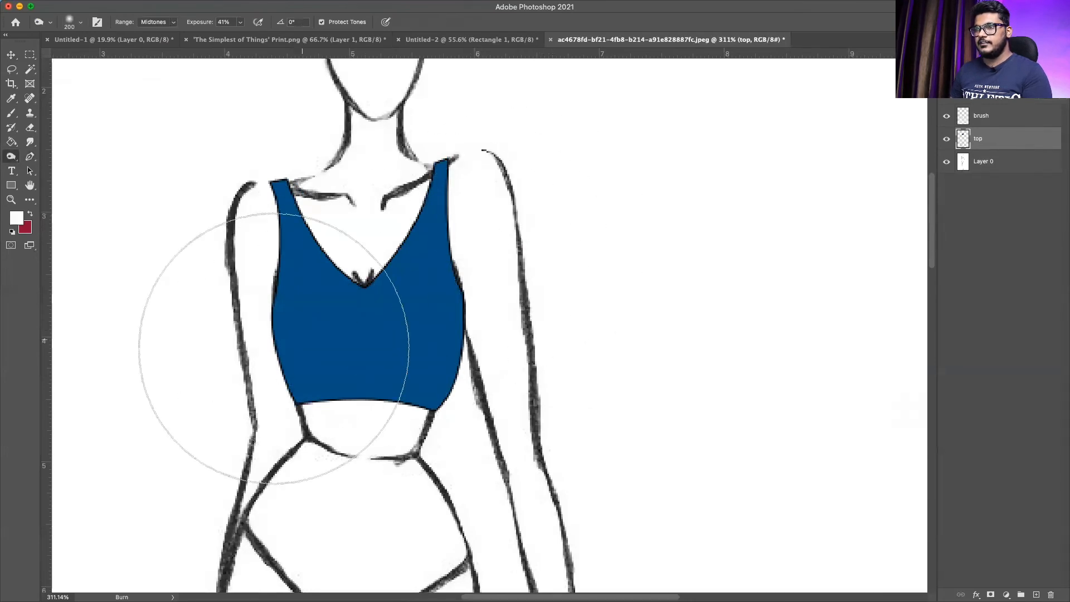
Reduce the Burn brush size and darken soft shadows on the crop top around the bust, sides and lower body.
key(bracketleft)
key(bracketleft)
key(bracketleft)
key(bracketleft)
key(bracketleft)
key(bracketleft)
key(bracketleft)
key(bracketleft)
key(bracketleft)
key(bracketleft)
key(bracketleft)
key(bracketleft)
key(bracketleft)
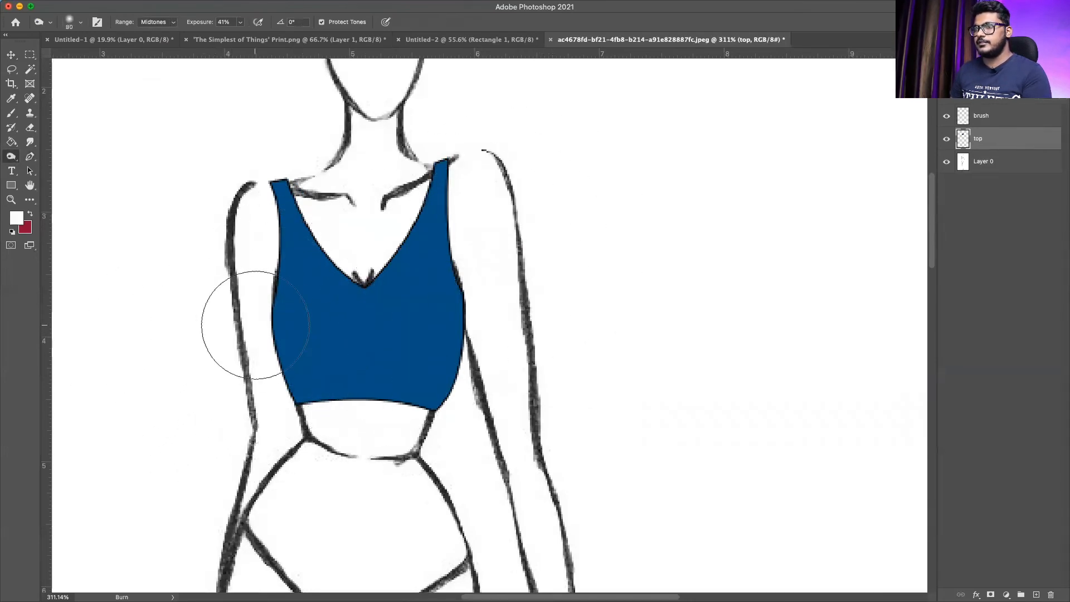
mouse_move(322, 340)
mouse_down()
mouse_move(351, 312)
mouse_move(353, 294)
mouse_move(349, 322)
mouse_move(332, 339)
mouse_move(289, 348)
mouse_move(273, 315)
mouse_move(264, 179)
mouse_move(304, 201)
mouse_move(325, 239)
mouse_move(366, 273)
mouse_move(436, 149)
mouse_move(454, 322)
mouse_move(432, 338)
mouse_move(394, 335)
mouse_move(375, 312)
mouse_move(360, 350)
mouse_move(294, 375)
mouse_move(289, 421)
mouse_move(353, 428)
mouse_move(472, 394)
mouse_move(474, 345)
mouse_move(436, 415)
mouse_up()
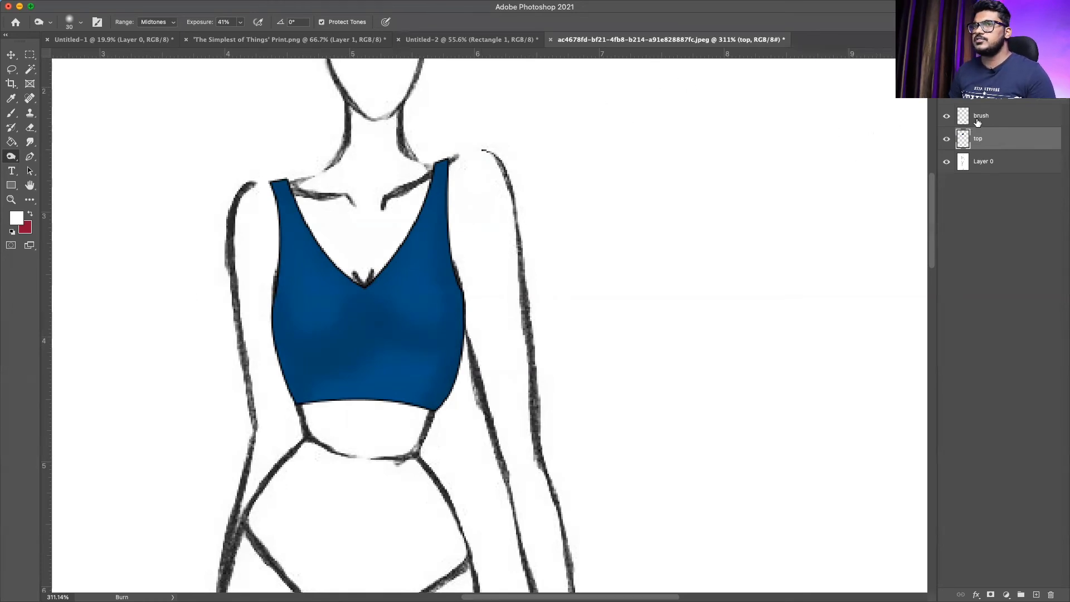
Select the brush layer and set up the Brush tool with the Soft Round preset at 3 px.
click(997, 115)
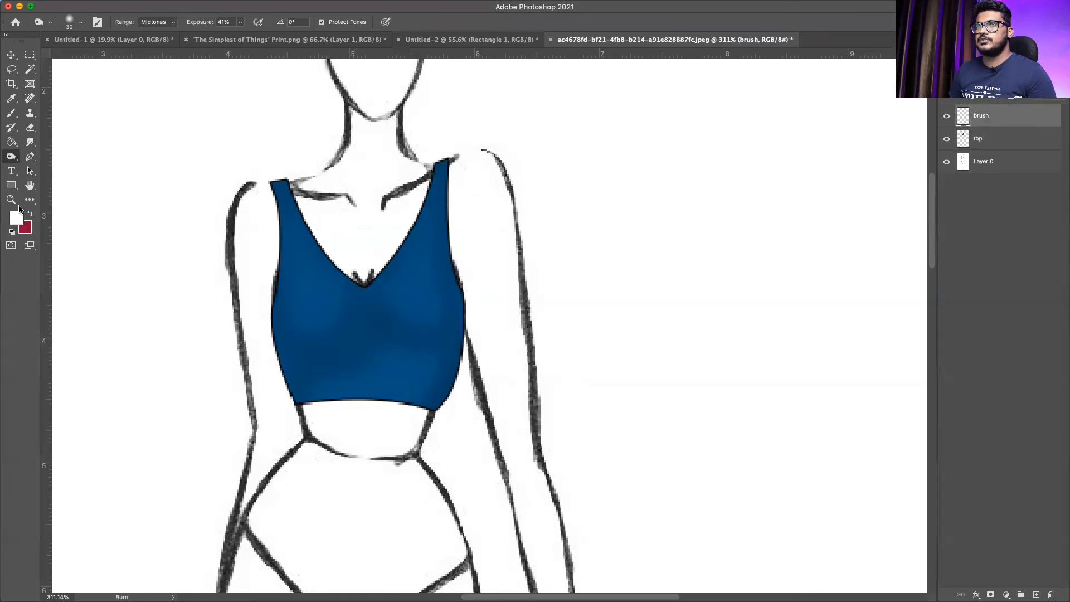
click(12, 113)
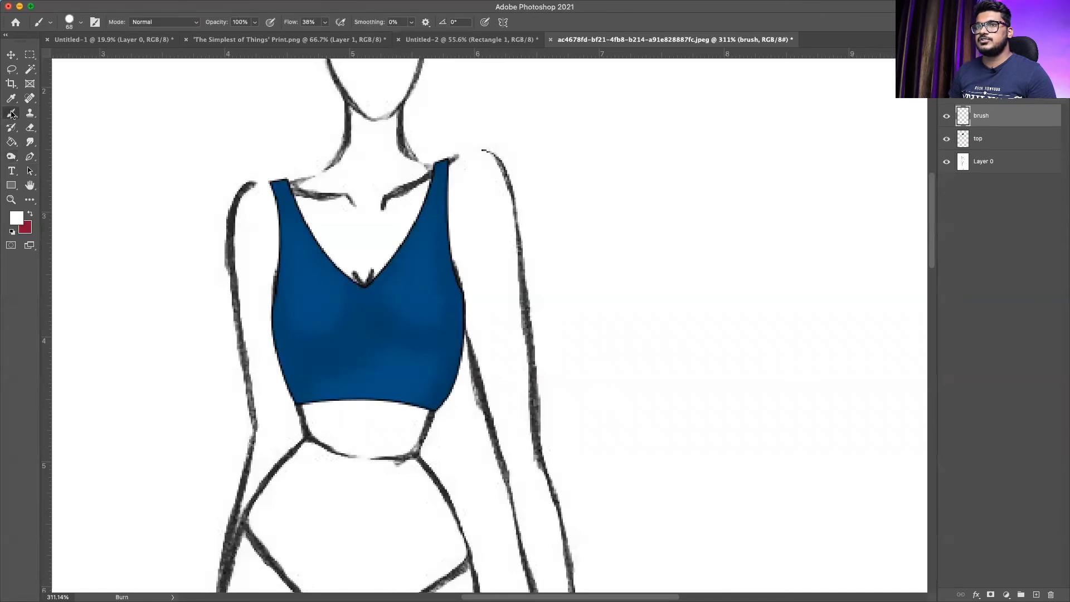
click(81, 23)
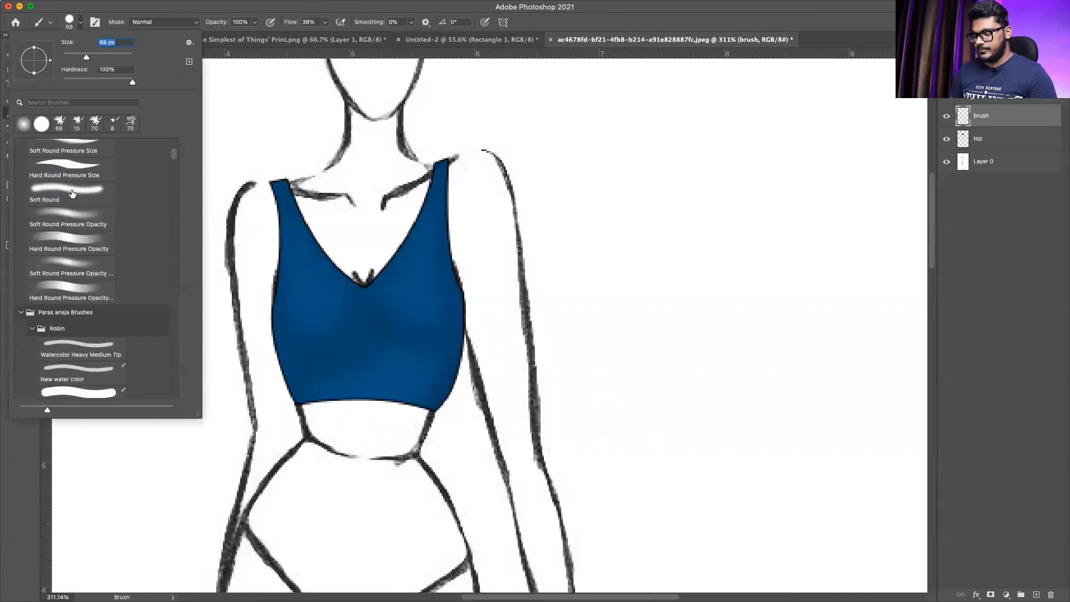
click(73, 196)
click(736, 186)
key(bracketleft)
key(bracketleft)
key(bracketleft)
key(bracketleft)
key(bracketleft)
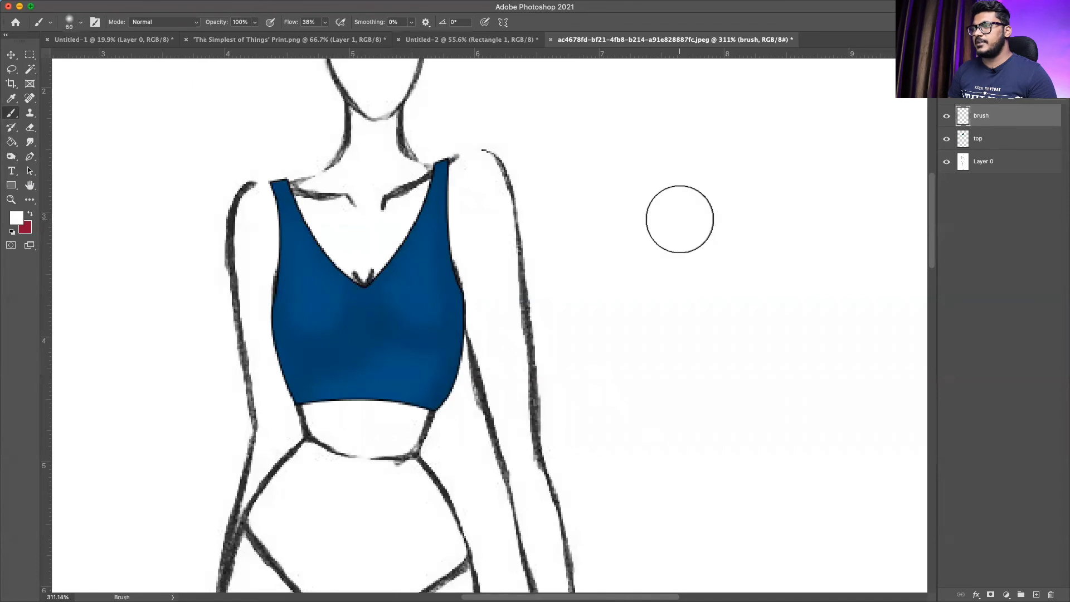
key(bracketleft)
key(bracketleft)
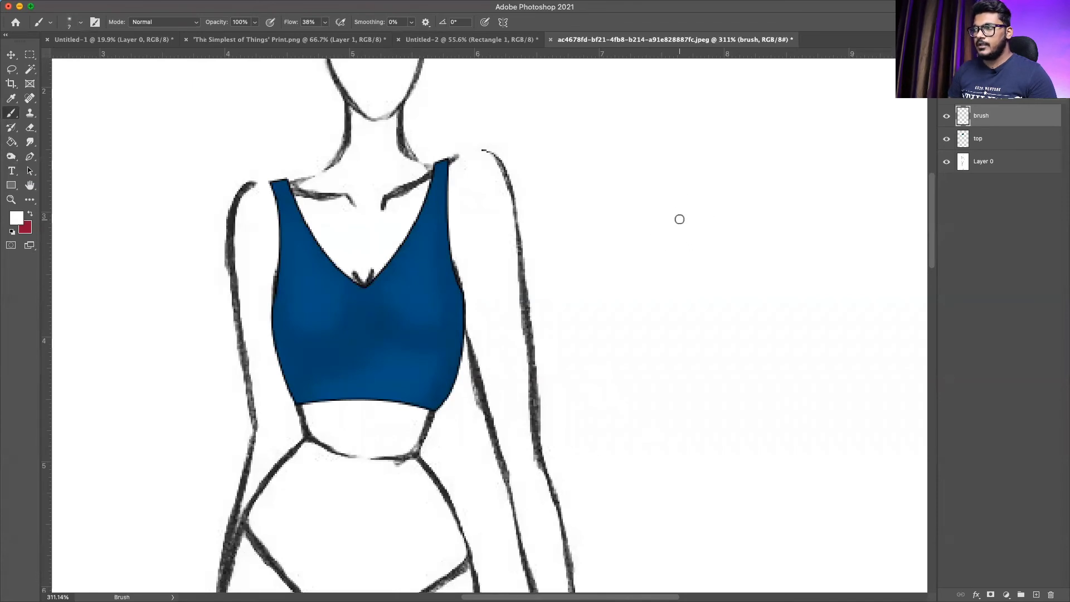
key(bracketleft)
key(bracketleft)
key(bracketleft)
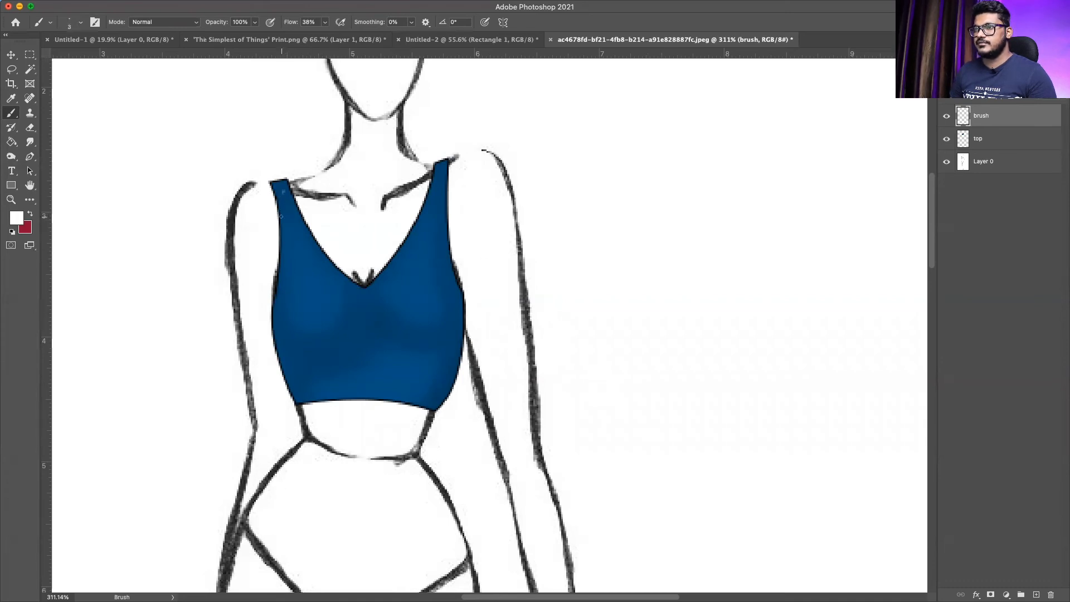
Raise the brush flow to 100% and dab small white dots down the crop top's left strap and left side.
click(283, 213)
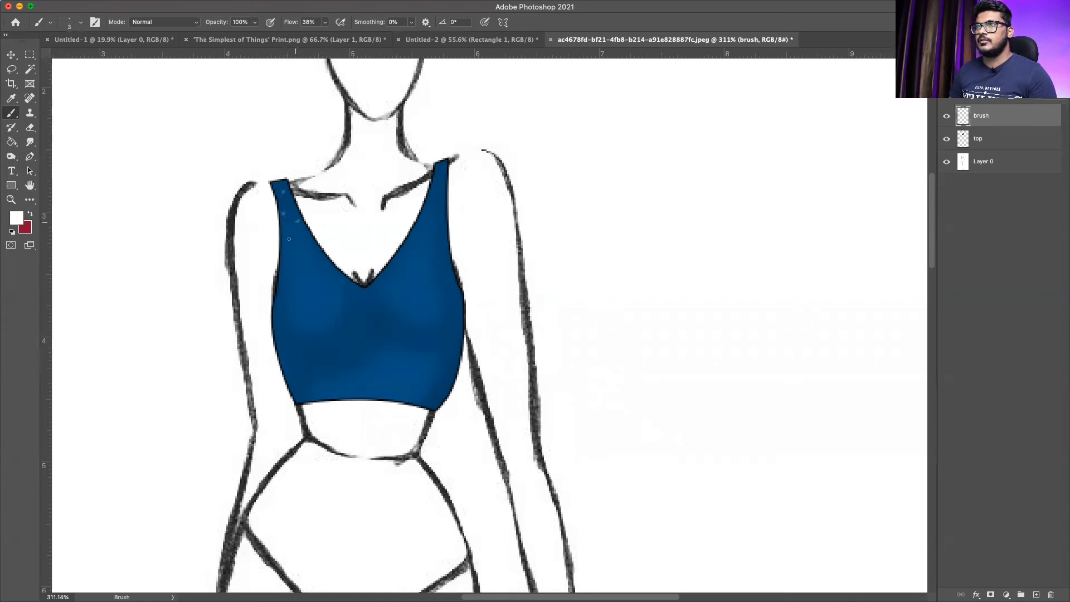
click(325, 21)
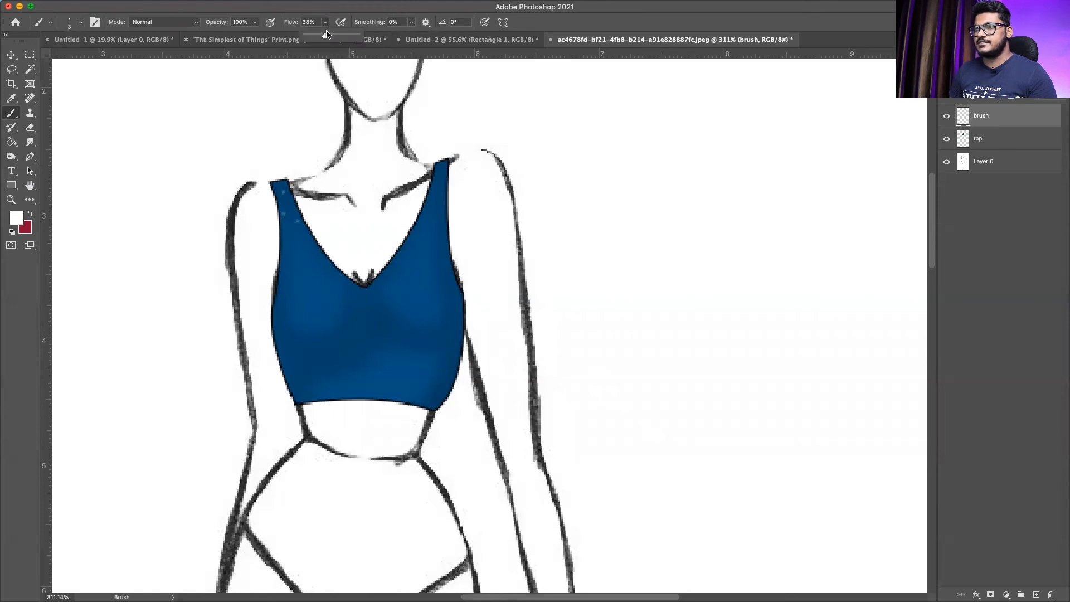
drag(325, 35, 484, 45)
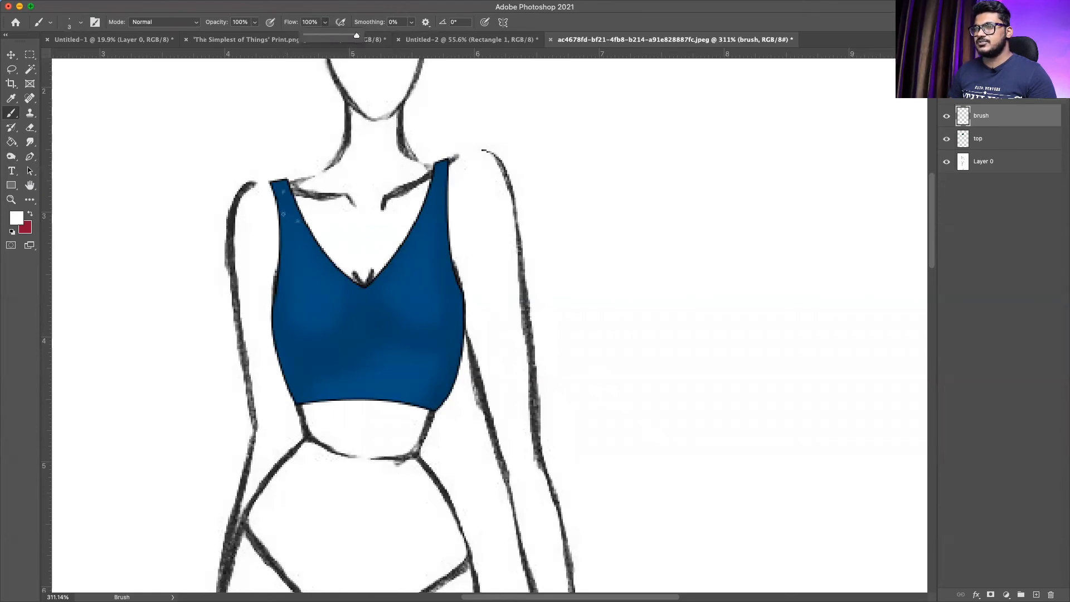
click(283, 214)
click(298, 222)
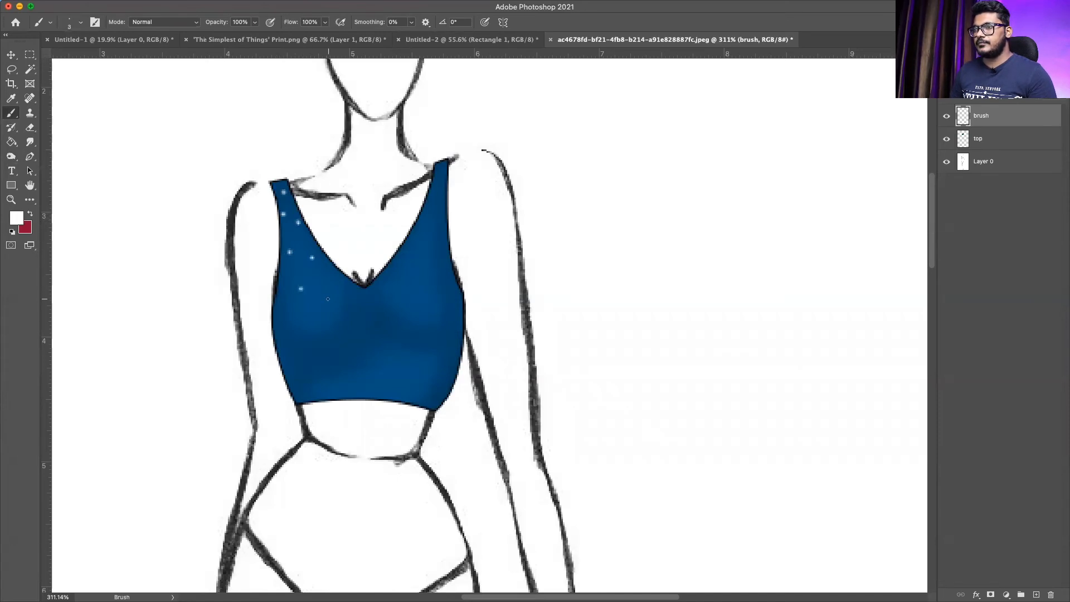
click(312, 329)
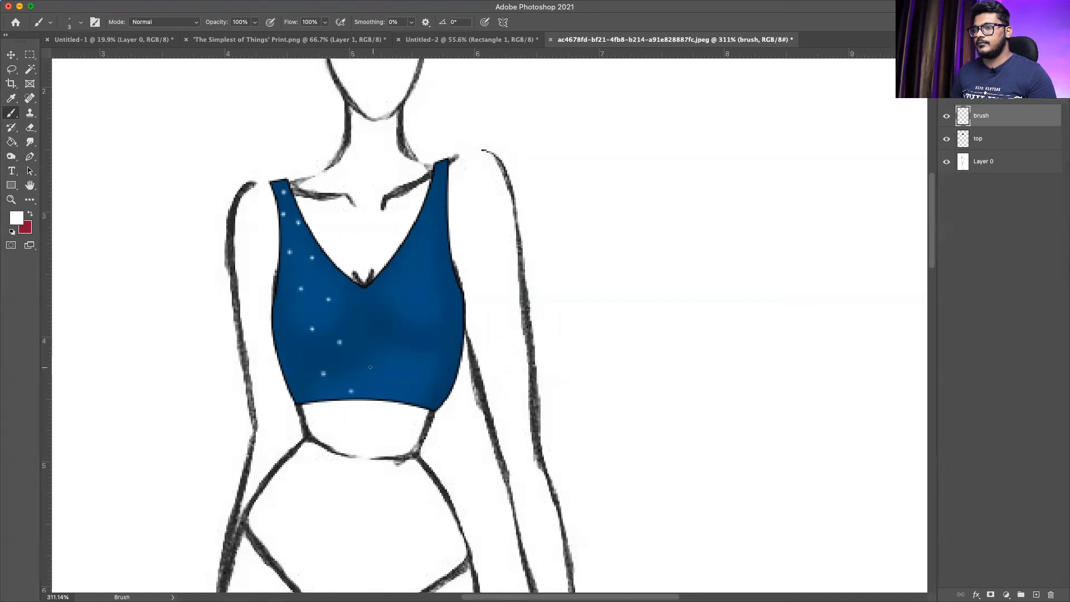
Continue the white dot pattern across the crop top's centre and right side down to the hem.
click(357, 315)
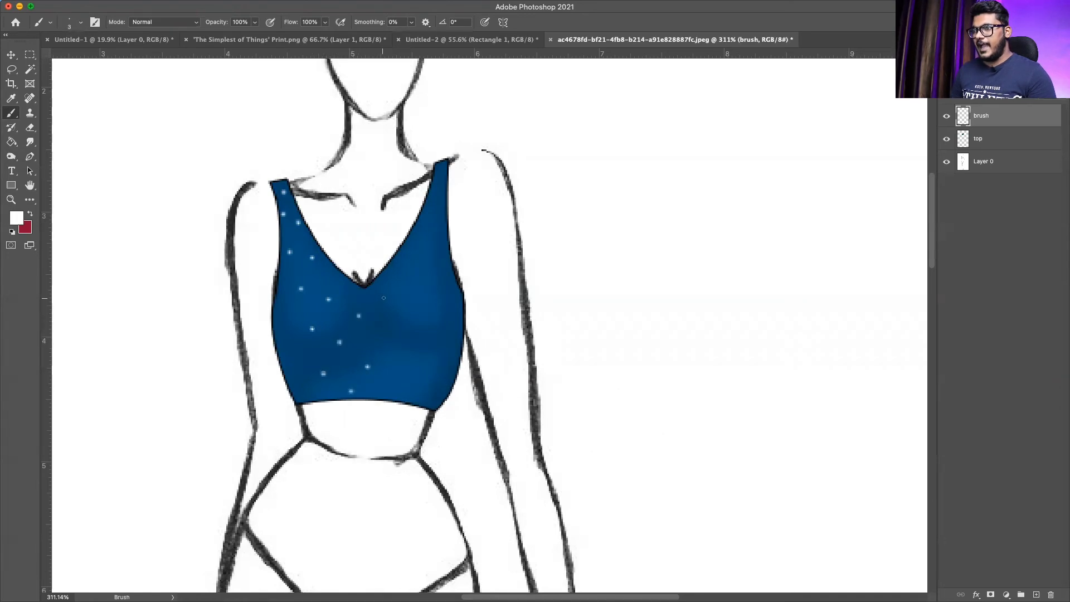
click(393, 340)
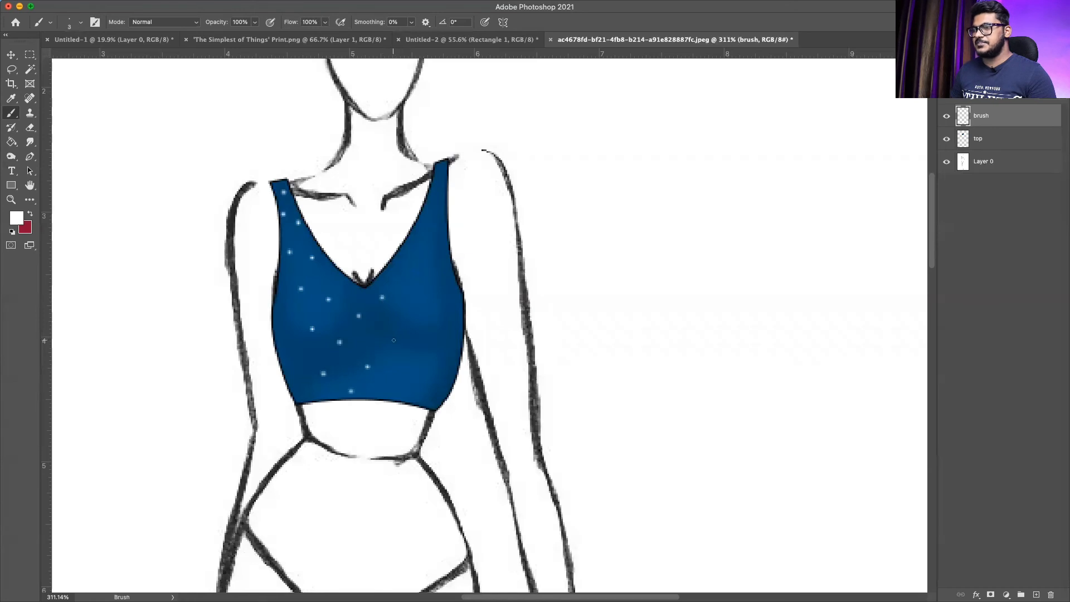
click(395, 389)
click(430, 309)
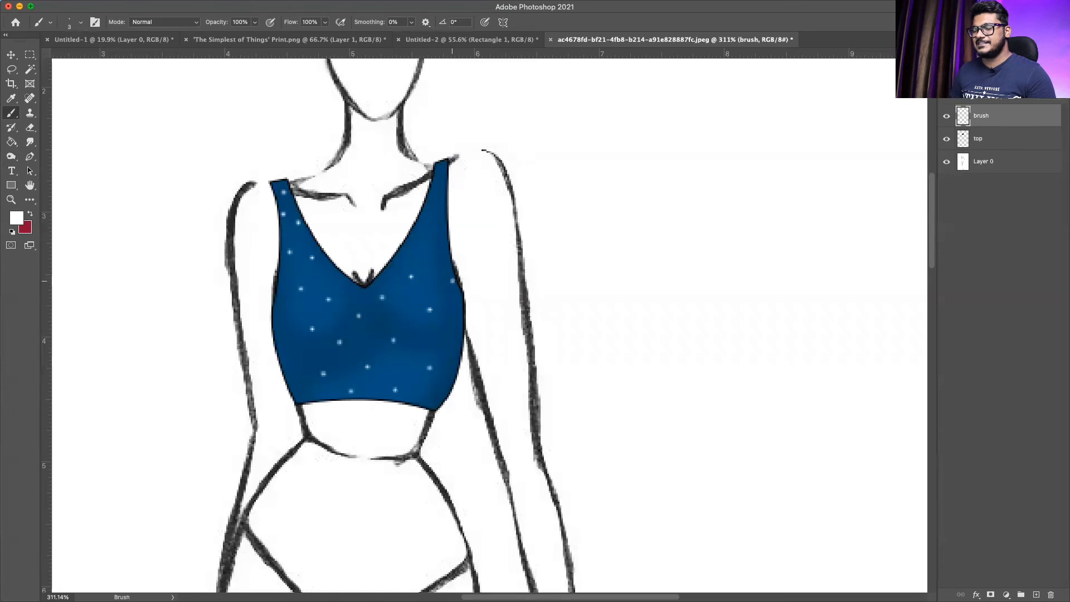
click(456, 340)
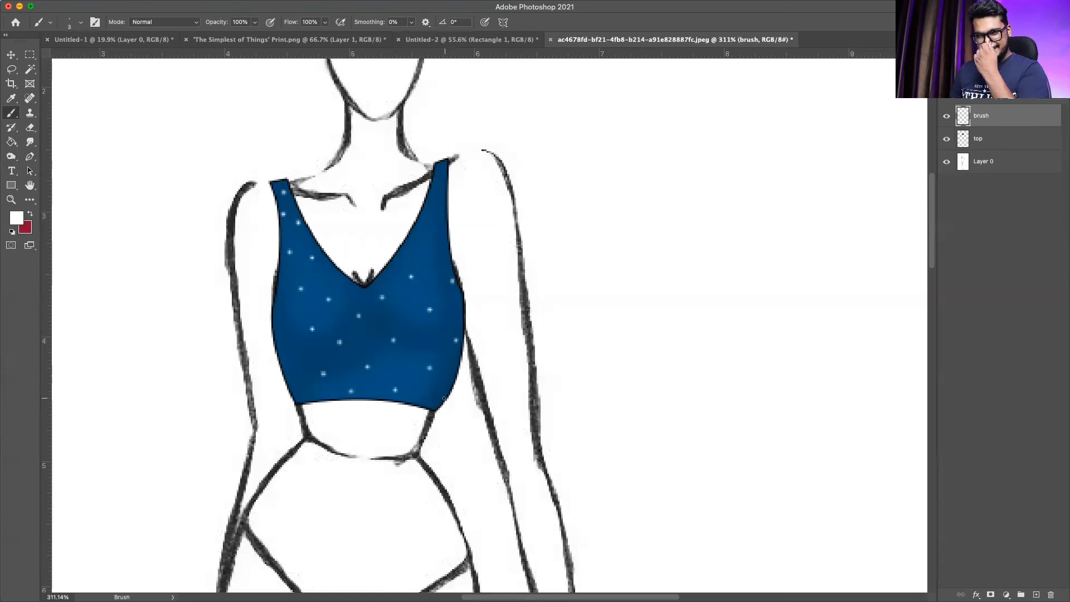
click(442, 399)
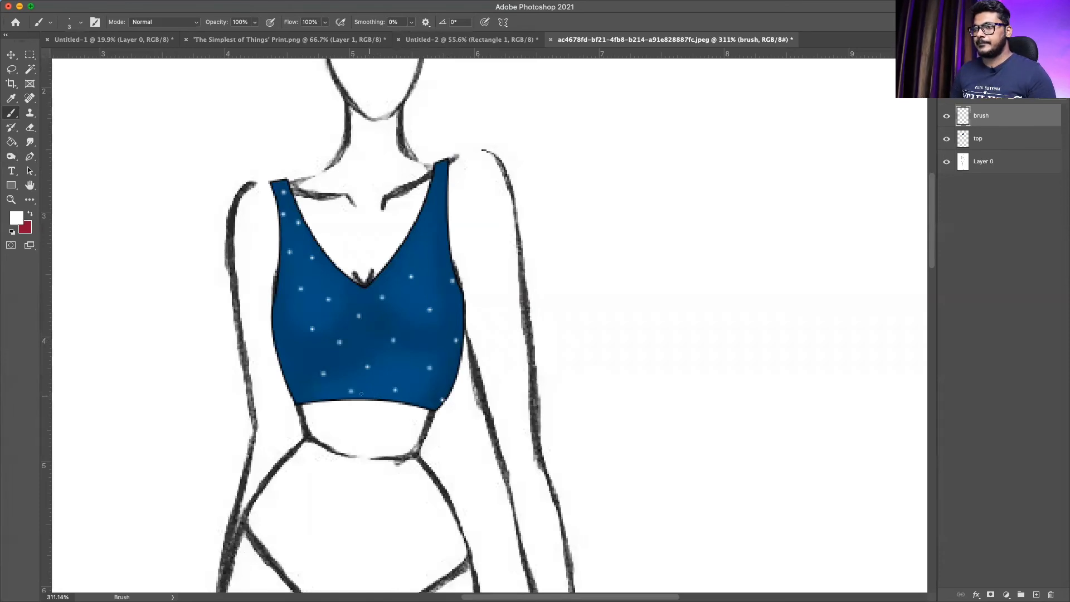
Add white dots along the crop top's left edge and up the right shoulder strap.
click(284, 357)
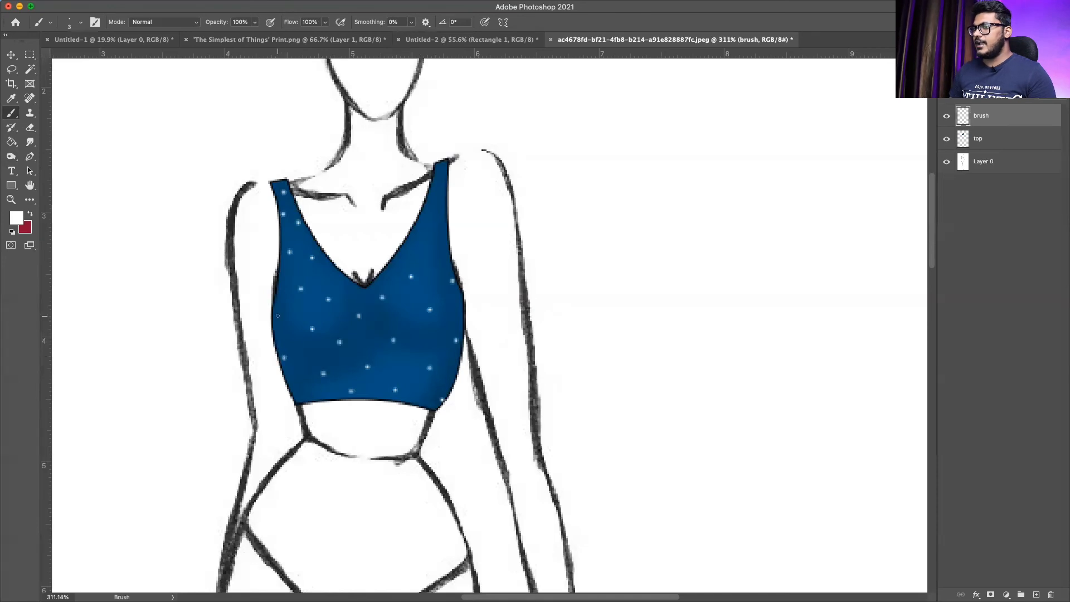
click(433, 249)
click(412, 246)
click(431, 214)
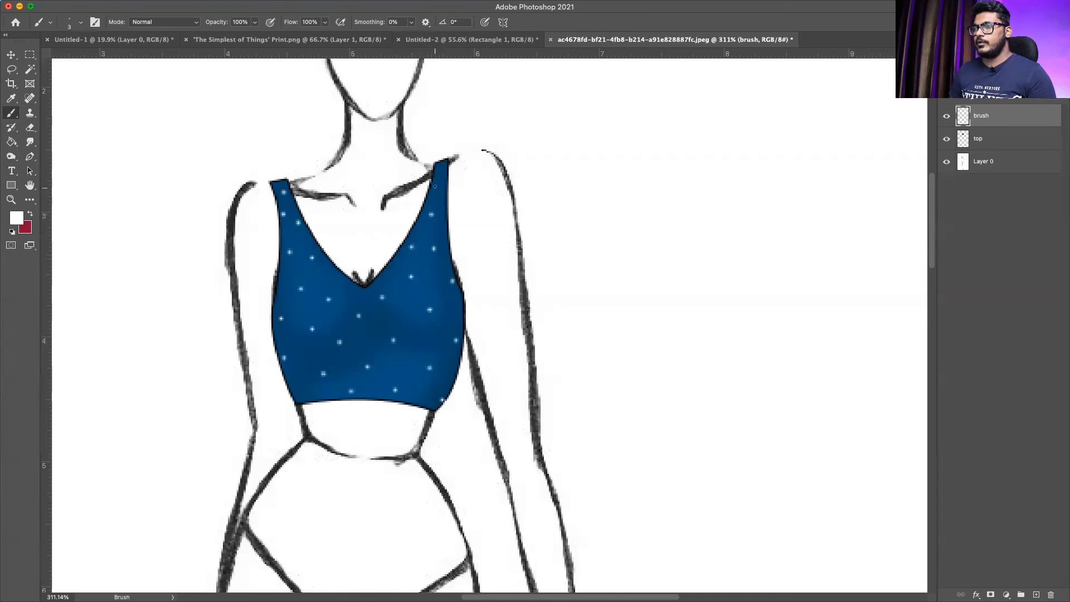
click(441, 201)
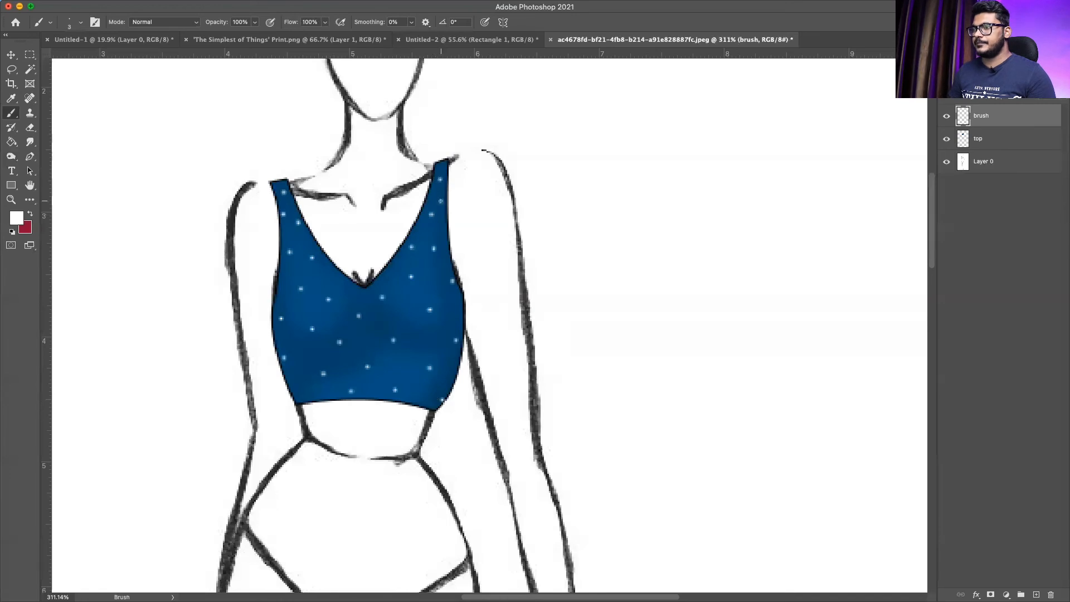
Fill the remaining gaps on the crop top's right side and along the hem with white dots, and review the whole figure.
click(460, 319)
click(426, 348)
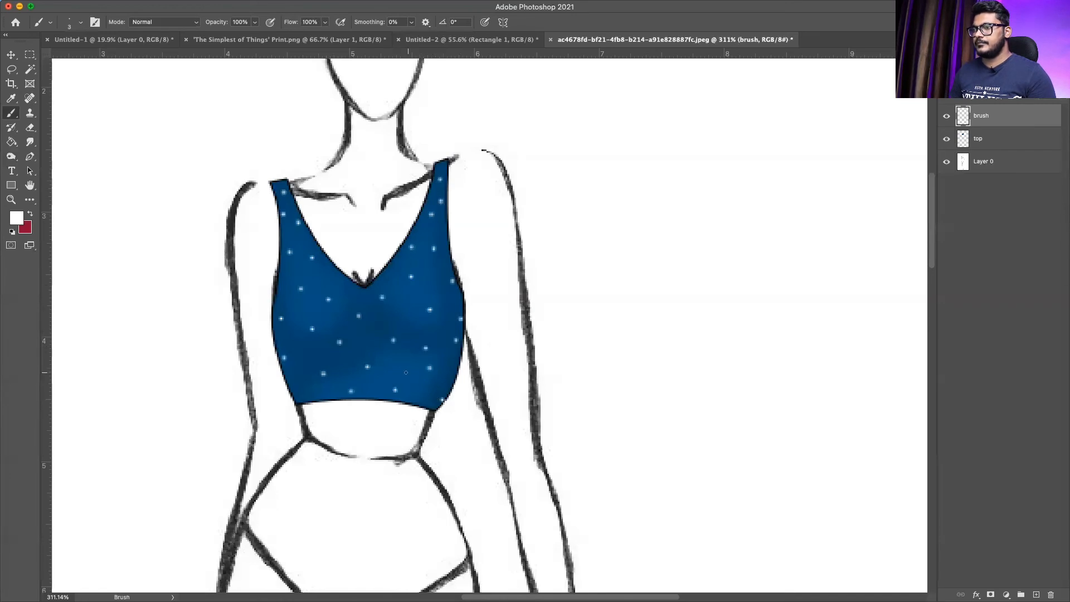
click(395, 368)
click(422, 401)
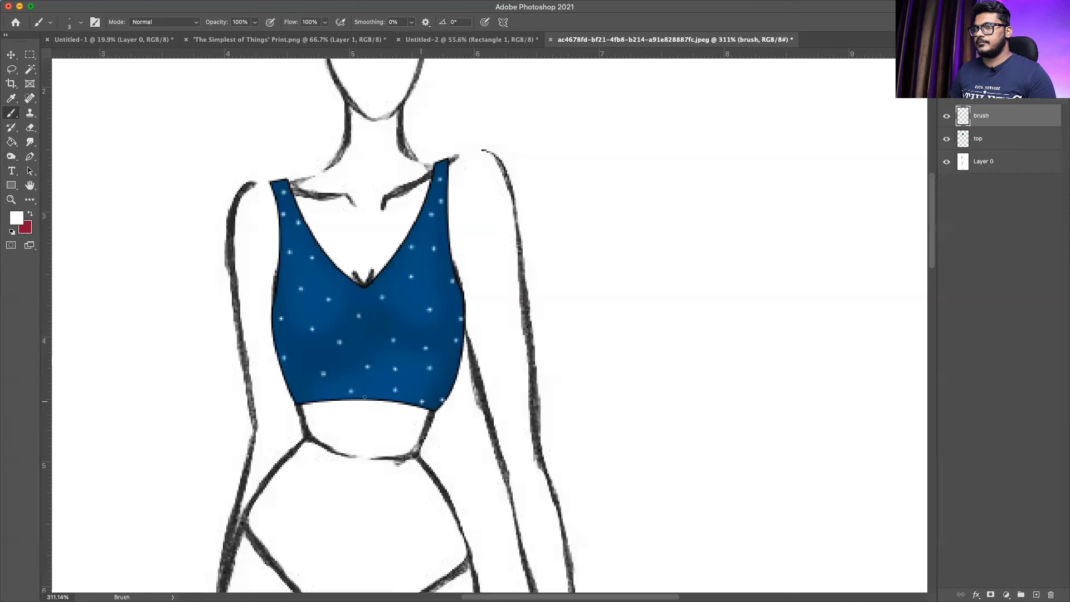
click(302, 391)
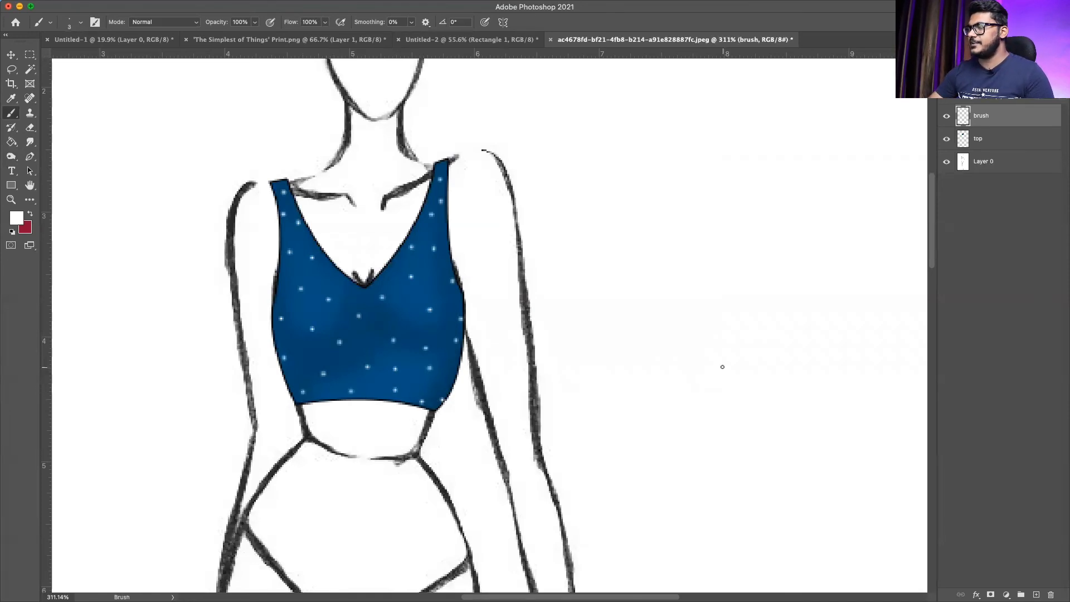
scroll(723, 360, down, 3)
scroll(723, 360, right, 3)
scroll(723, 360, down, 10)
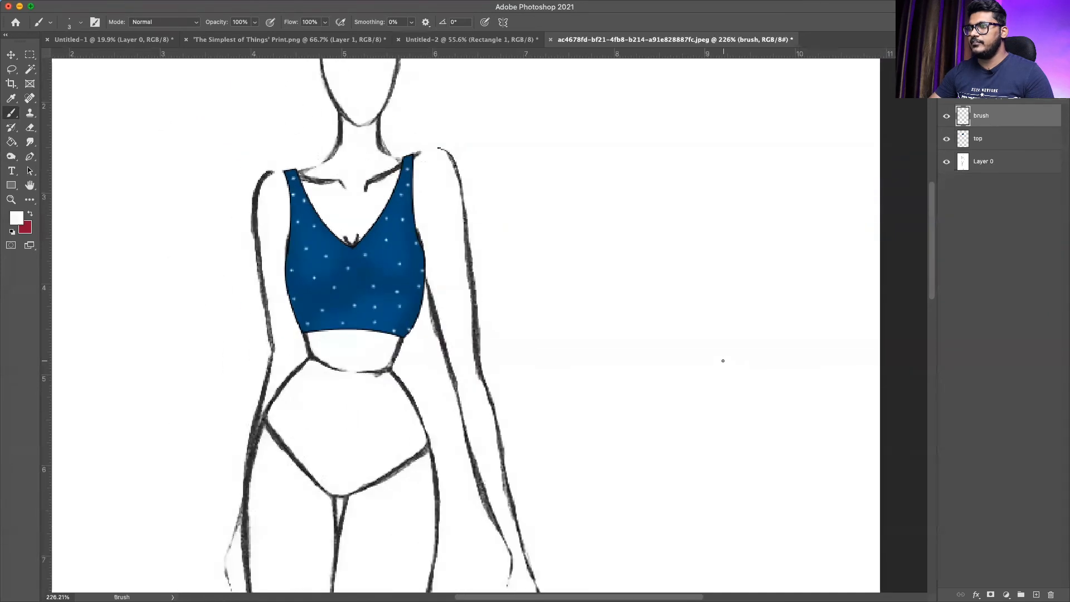
scroll(724, 360, down, 4)
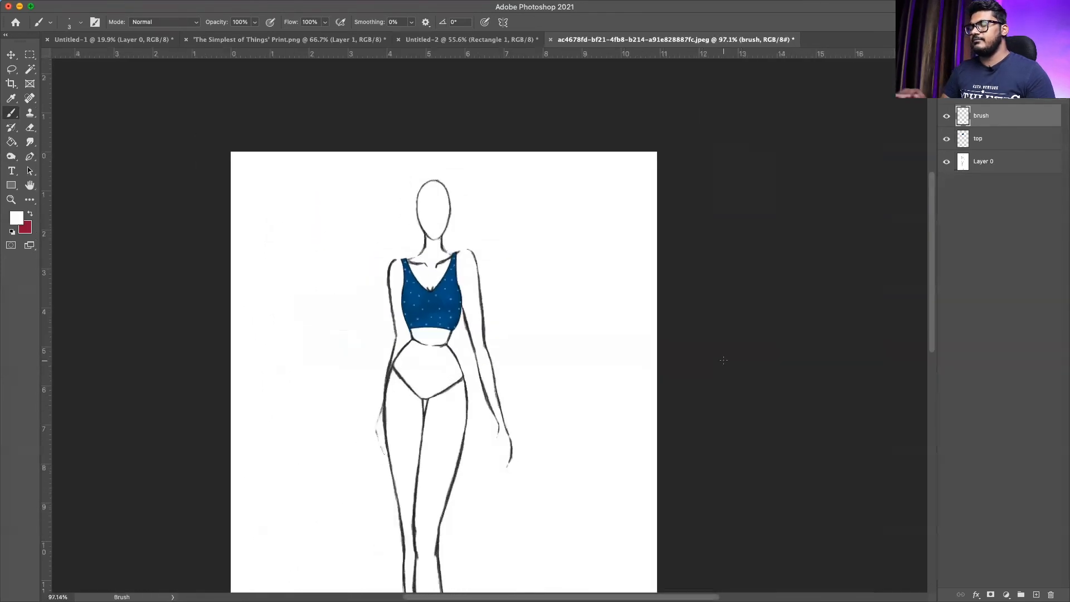